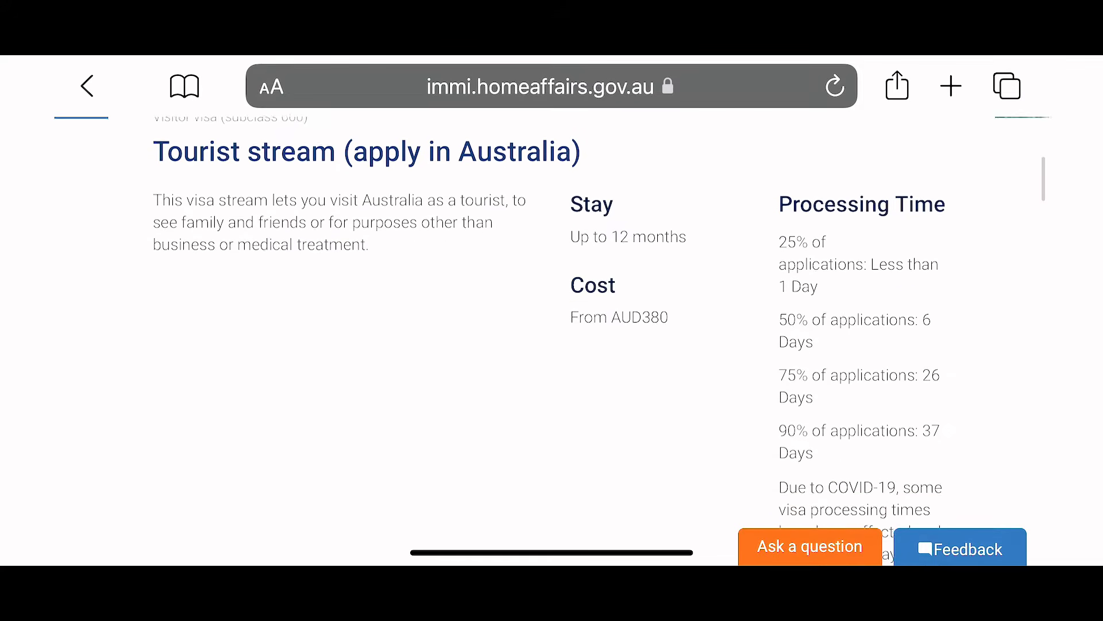
Step: Log in to ImmiAccount with the account username and password
scroll(551, 345, "down", 2)
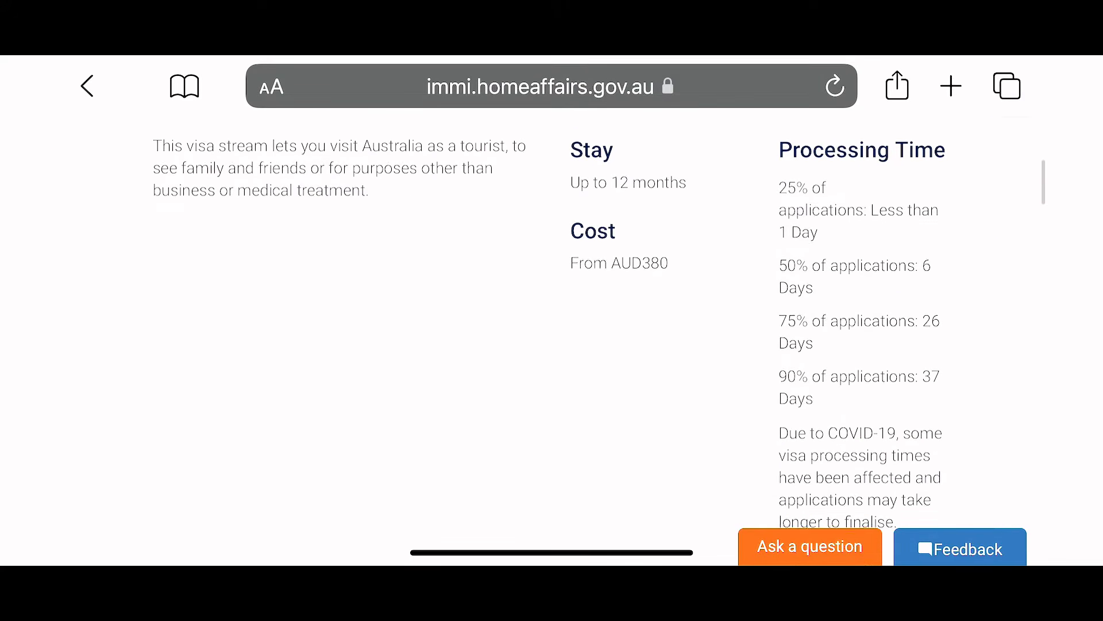
scroll(552, 344, "up", 2)
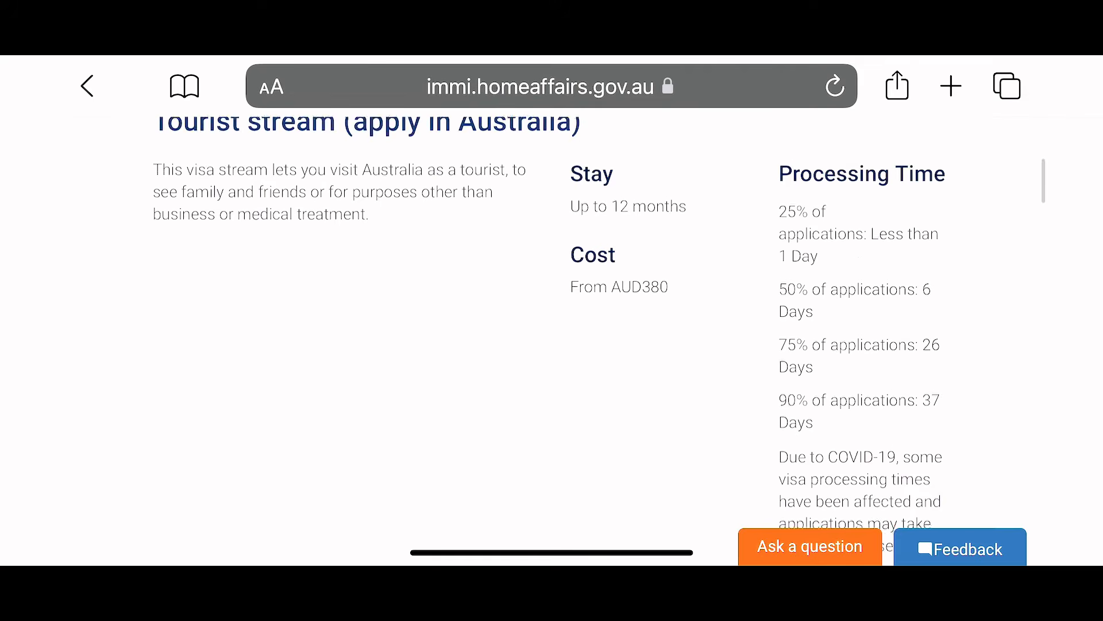
scroll(551, 345, "down", 6)
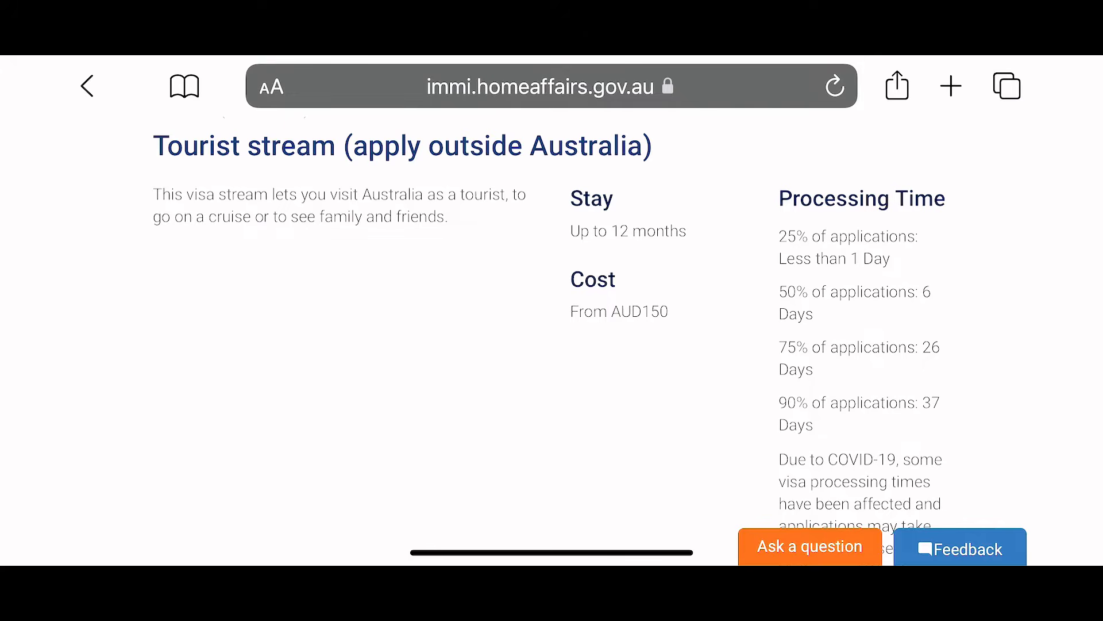
scroll(552, 339, "down", 5)
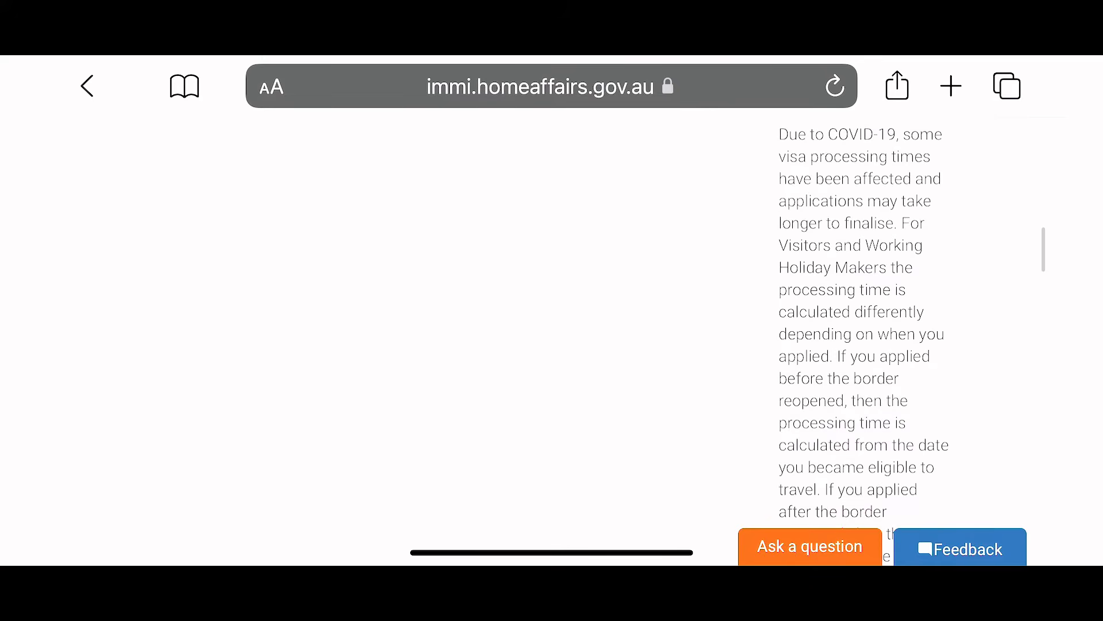
scroll(552, 339, "down", 5)
scroll(552, 339, "down", 3)
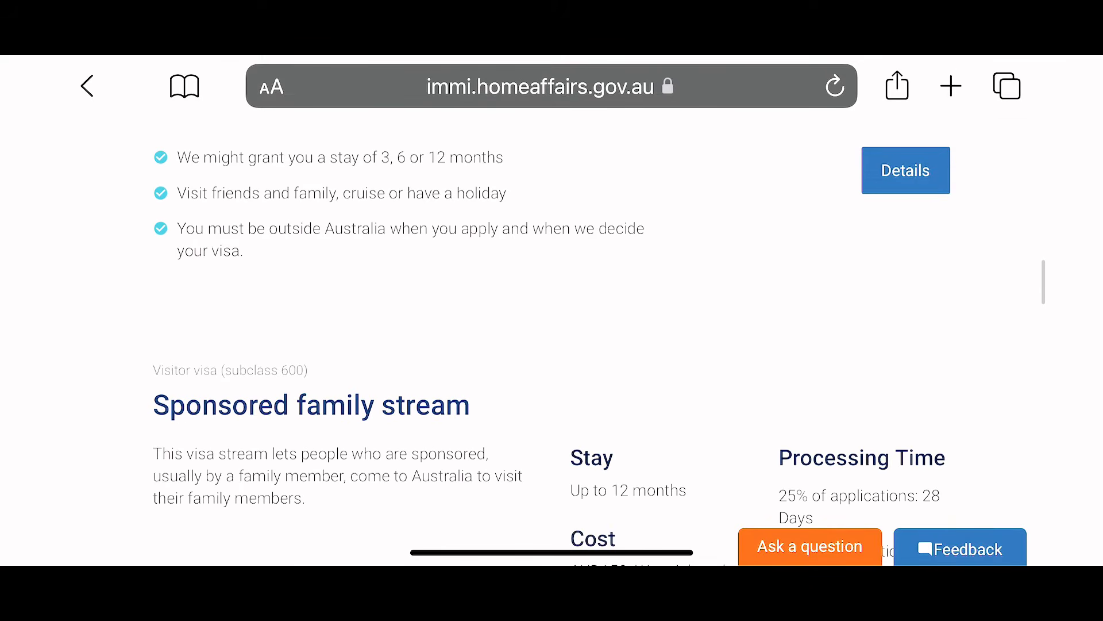
scroll(552, 339, "up", 4)
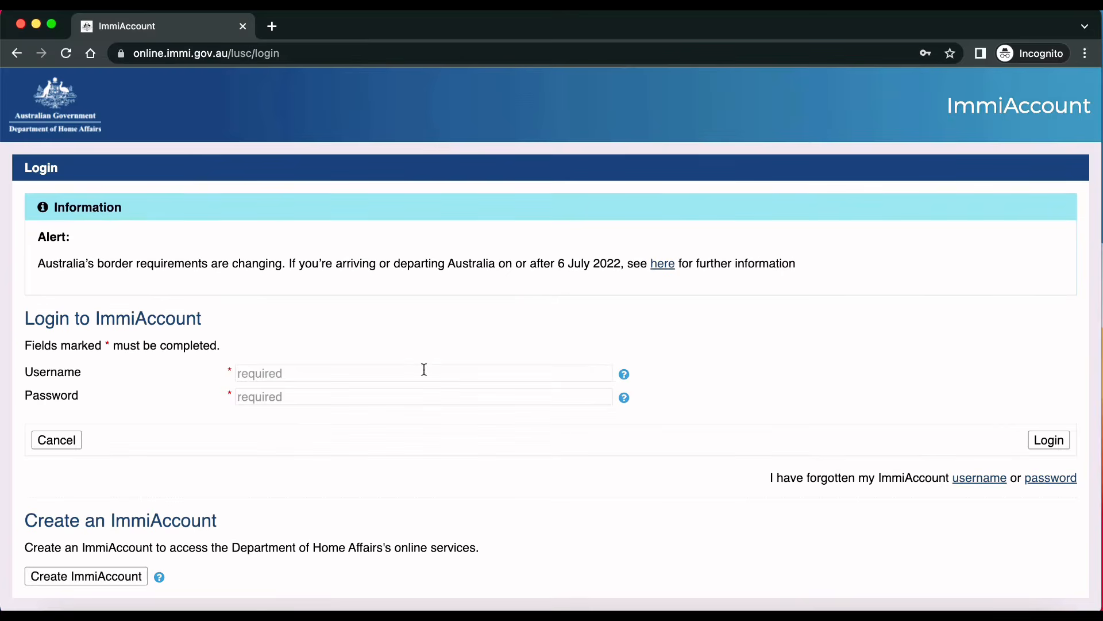
left_click(381, 371)
type("[blurred username, ~16 chars]")
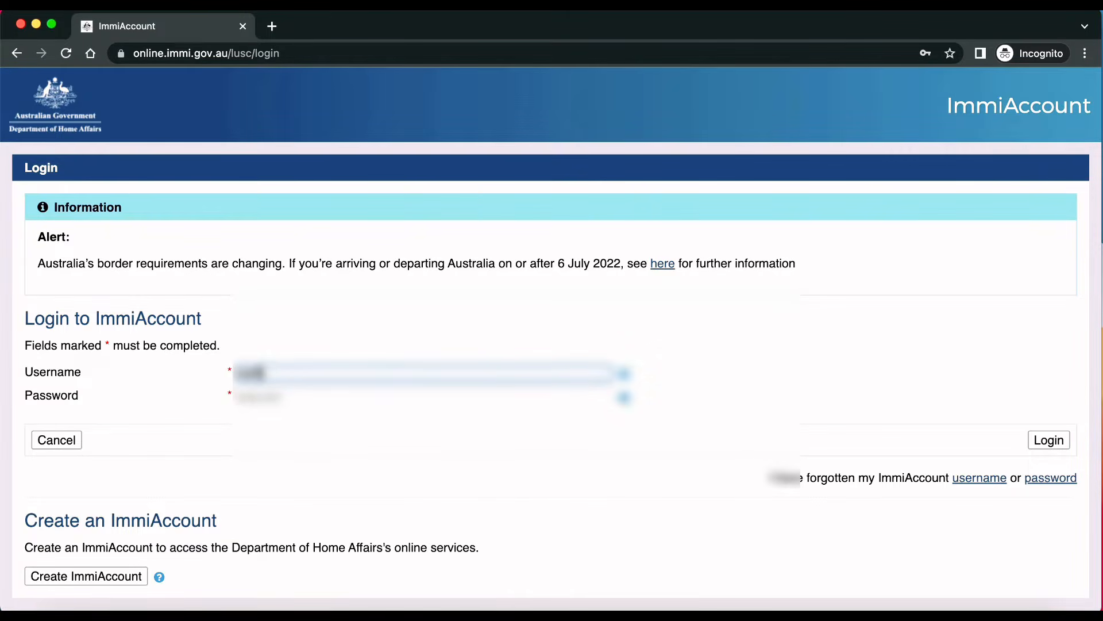
type("[blurred username continuation, ~7 chars]")
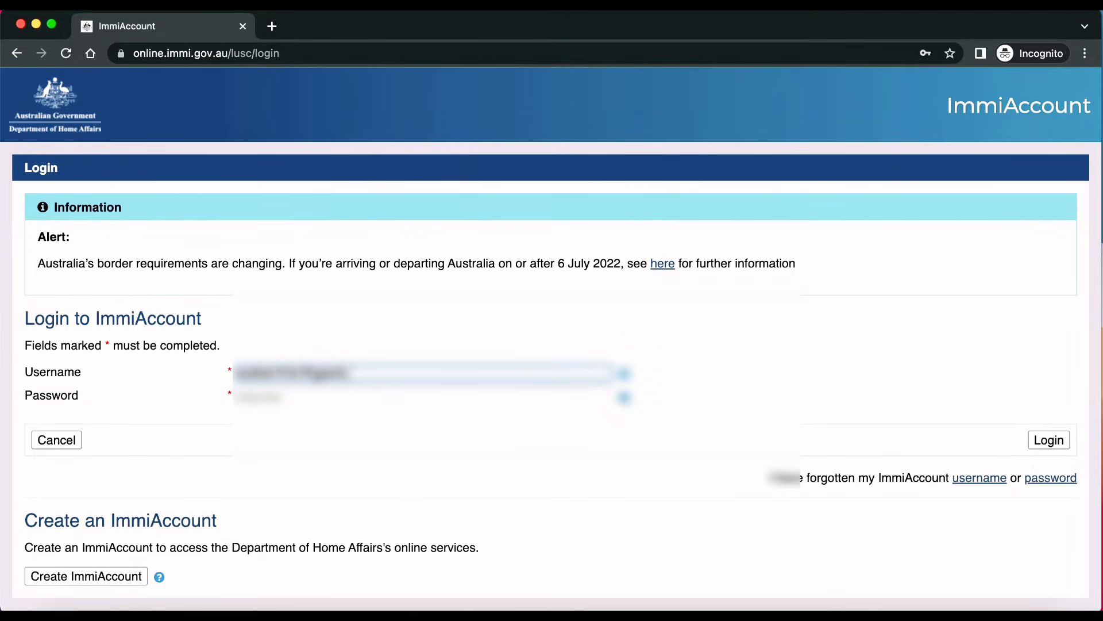
key("Tab")
type("[masked password, ~6 chars]")
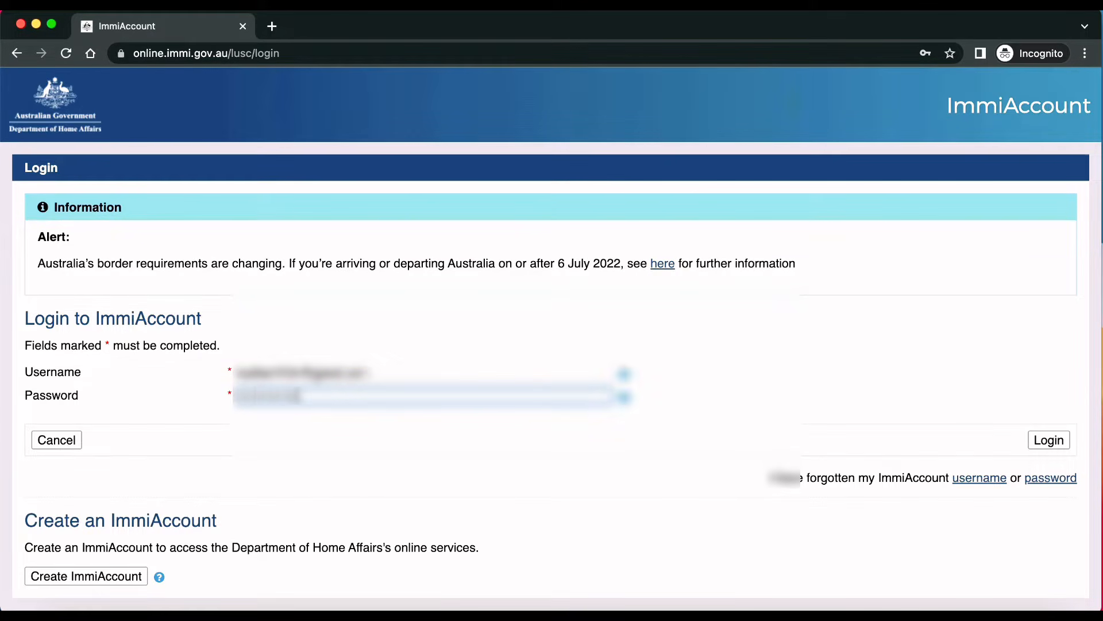
key("Return")
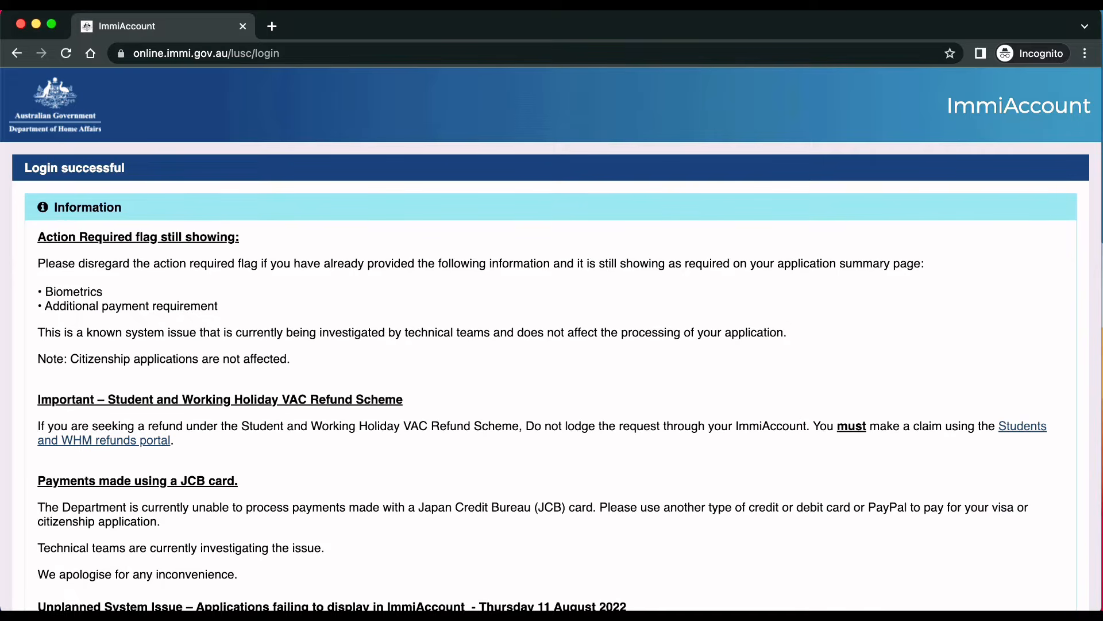
Step: Start a new Visitor Visa (600) application and accept its terms and conditions
scroll(387, 391, "down", 10)
left_click(1034, 526)
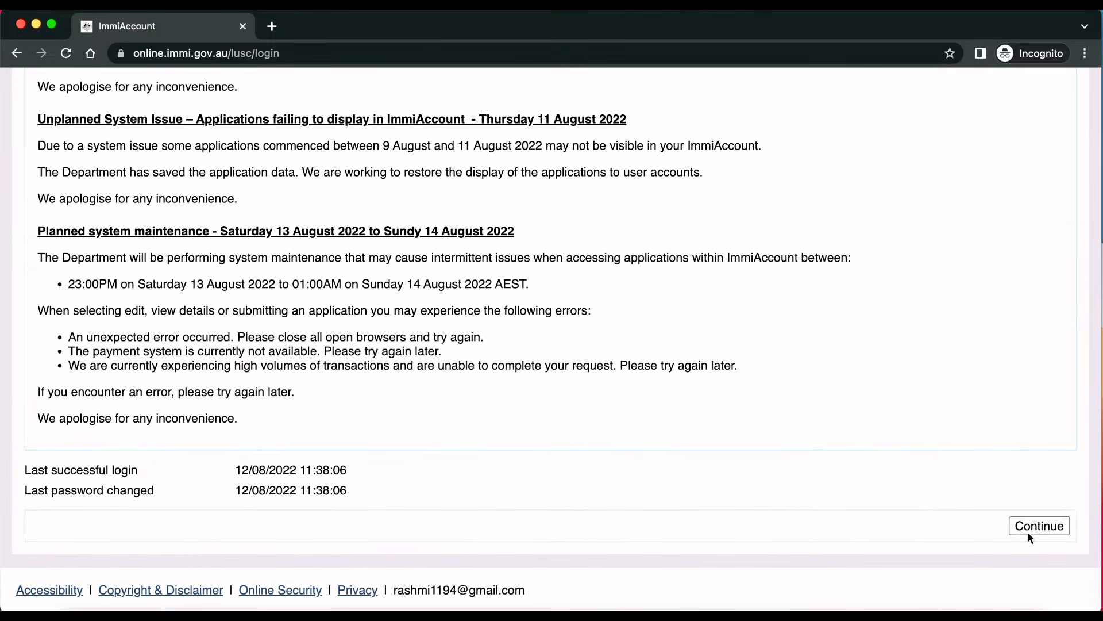
left_click(54, 228)
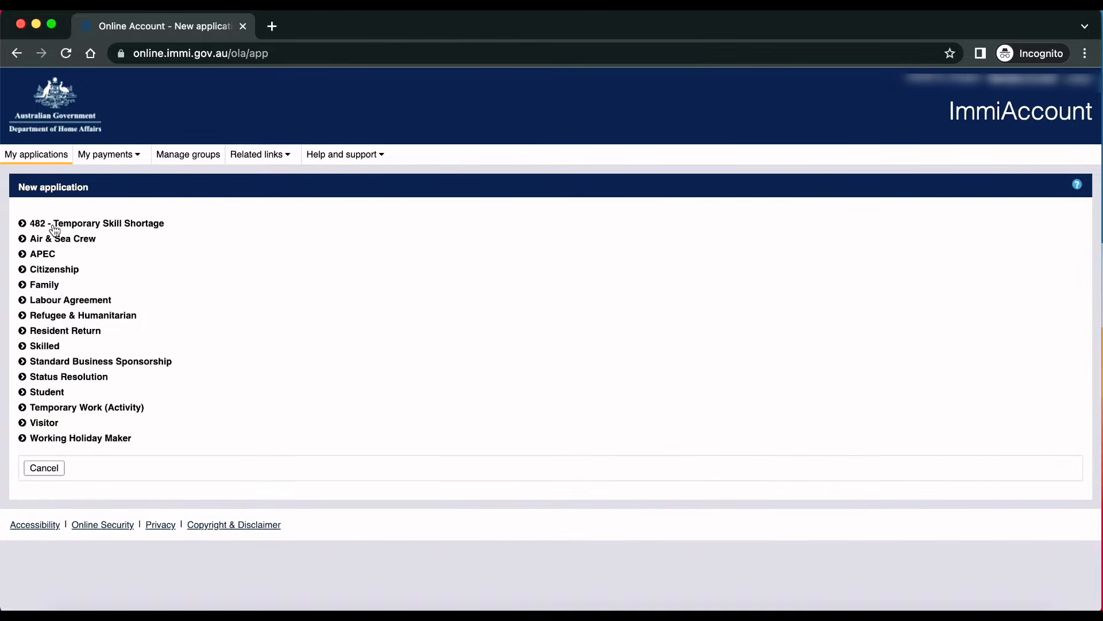
left_click(46, 422)
left_click(60, 453)
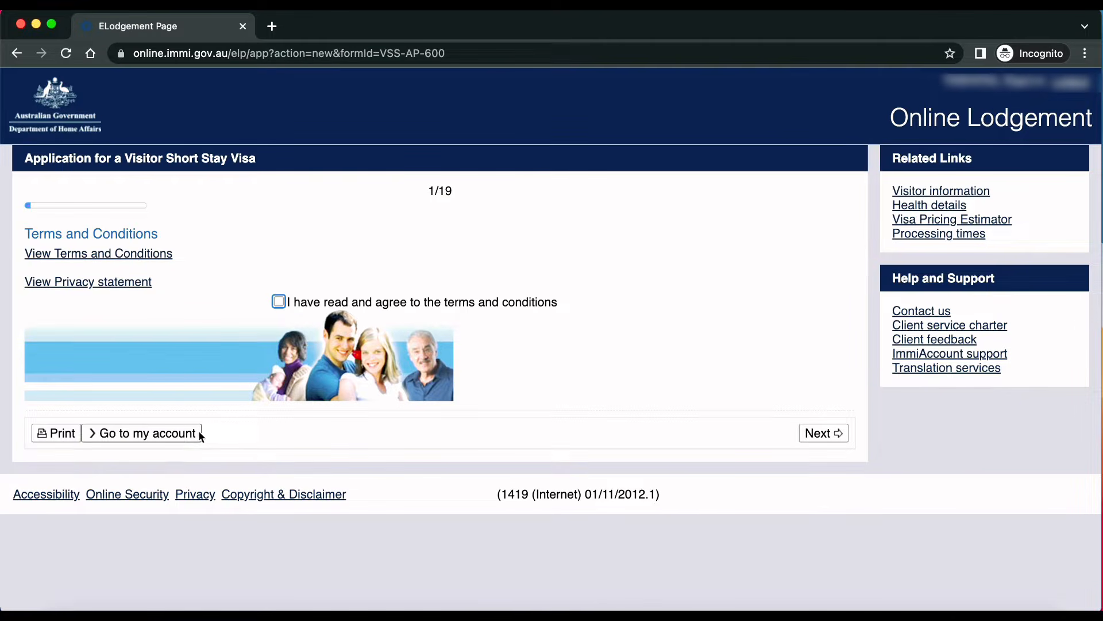
left_click(279, 301)
Step: State the applicant is outside Australia, located in INDIA with Citizen legal status
left_click(816, 434)
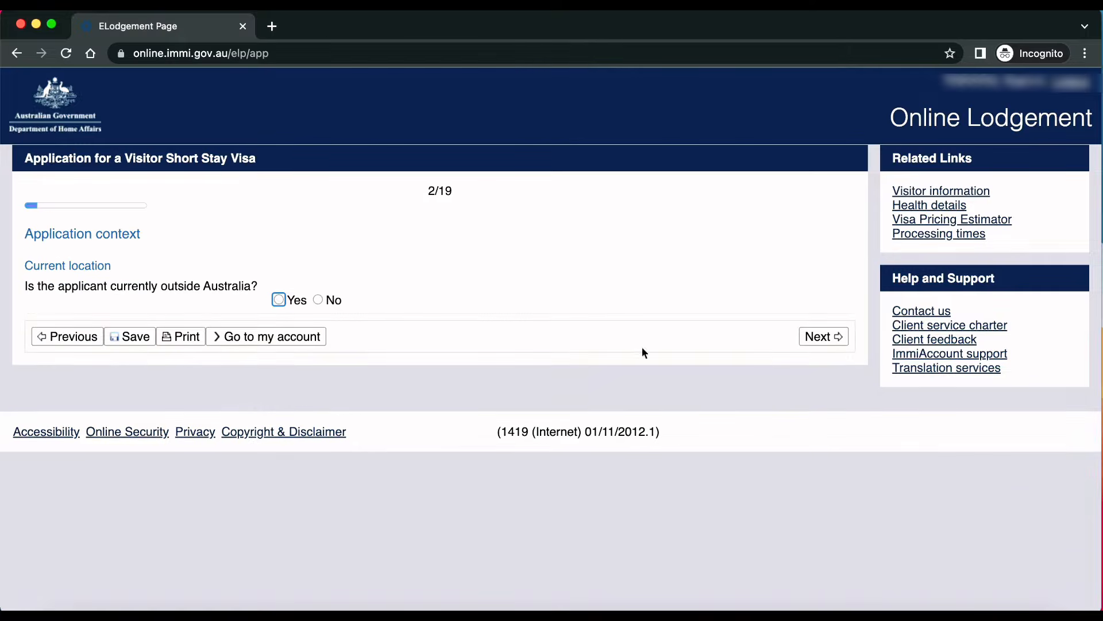
left_click(276, 301)
left_click(316, 363)
key("i")
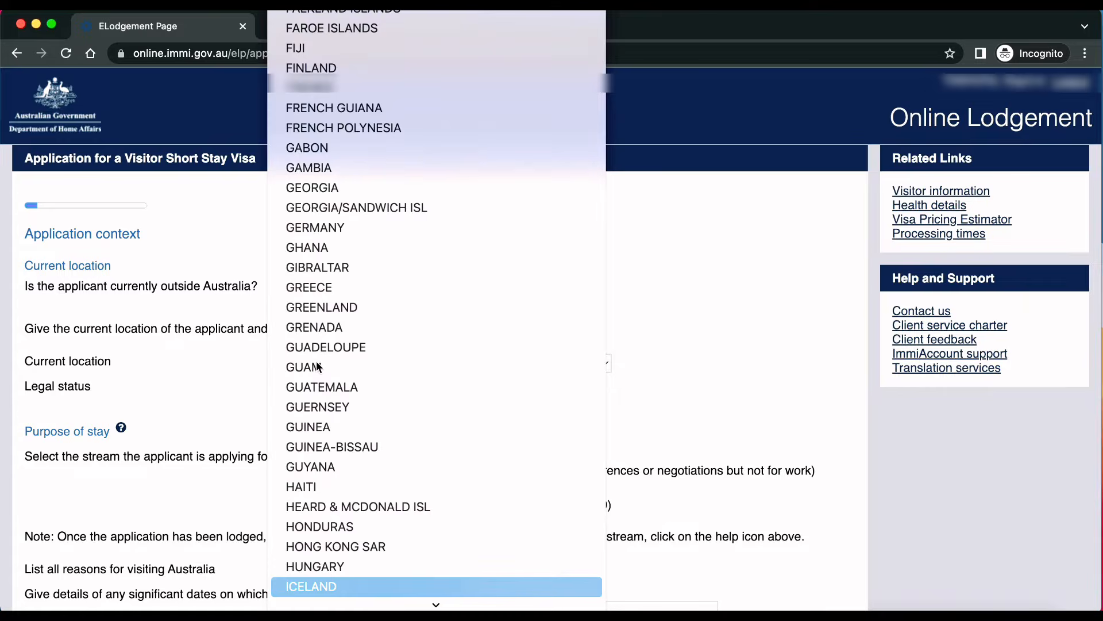
key("n")
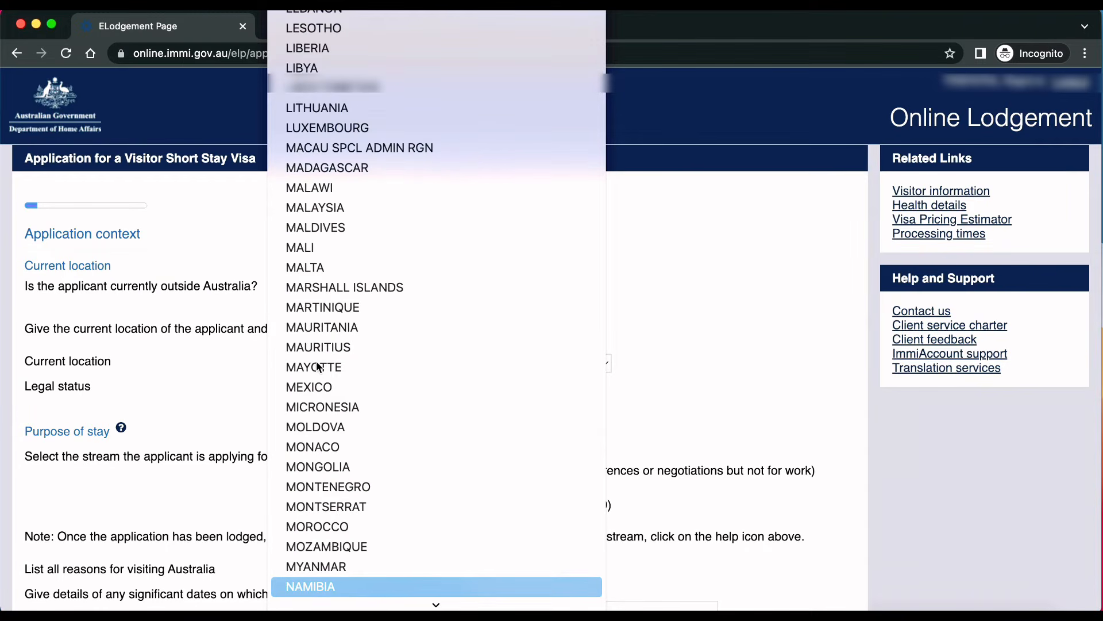
key("i")
key("n")
key("Return")
left_click(287, 380)
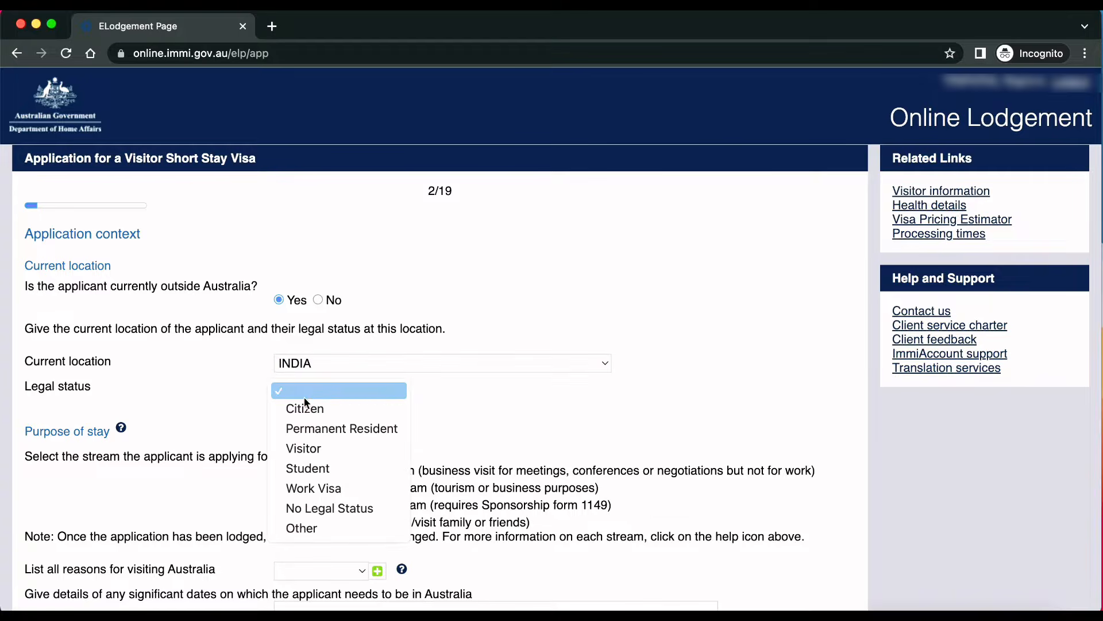
left_click(310, 408)
Step: Choose Tourist stream and Family visit, note 'i would like to visit on 21st september', and set group processing to Yes
left_click(281, 521)
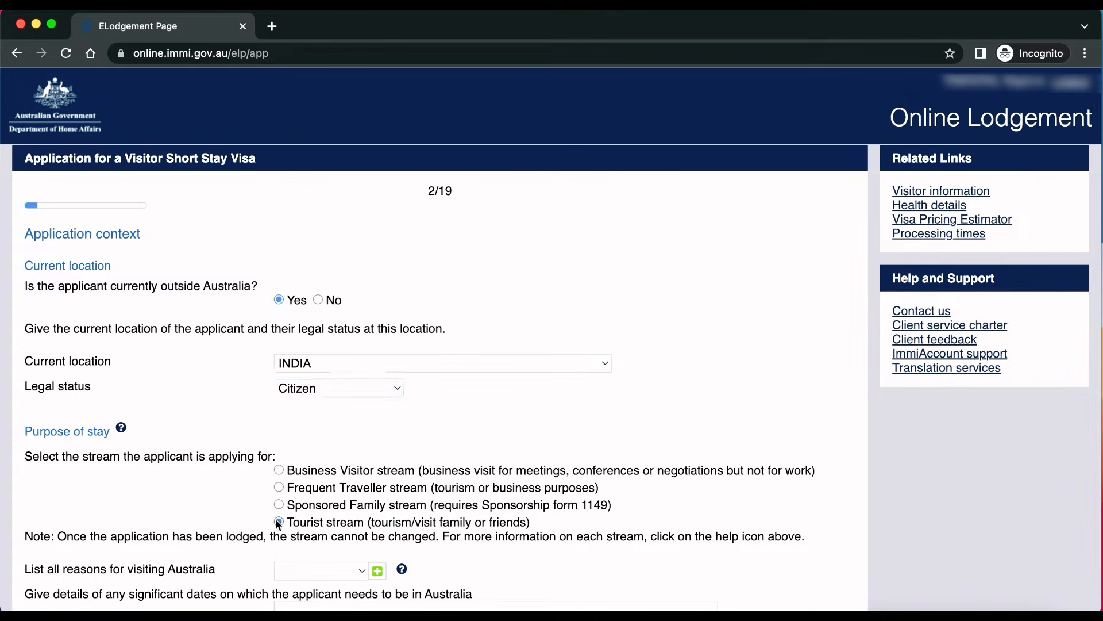
left_click(356, 571)
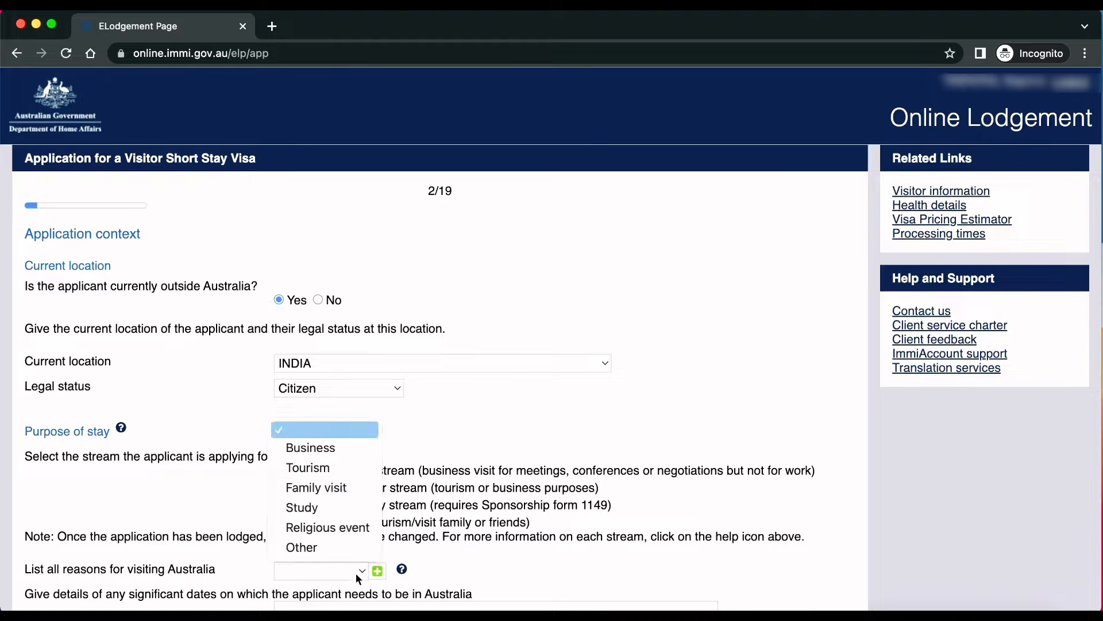
left_click(362, 487)
scroll(395, 399, "down", 4)
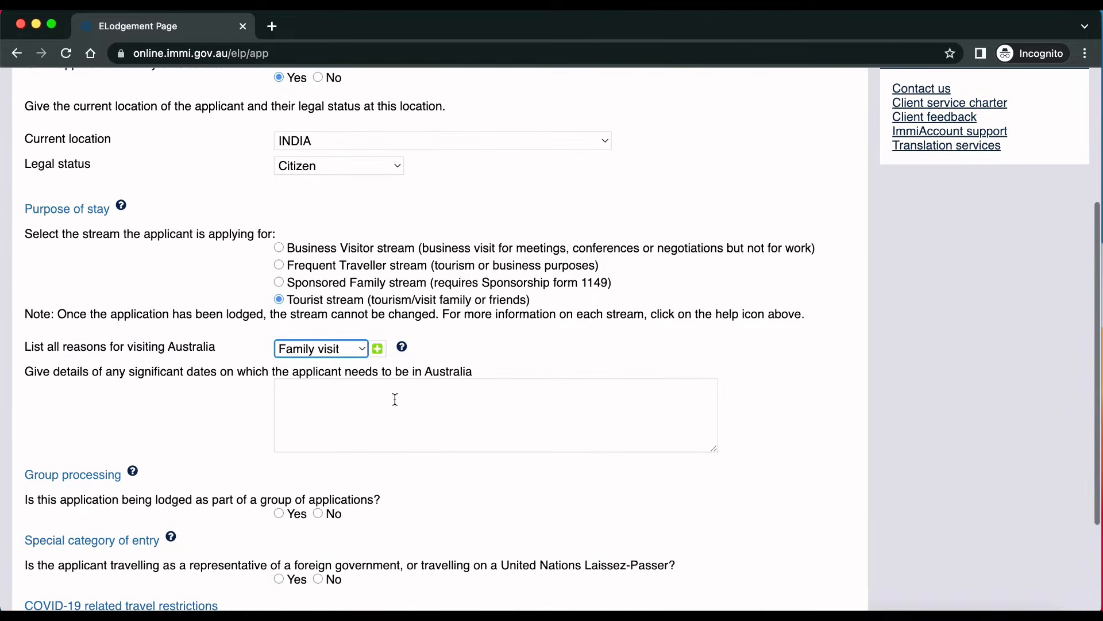
left_click(307, 395)
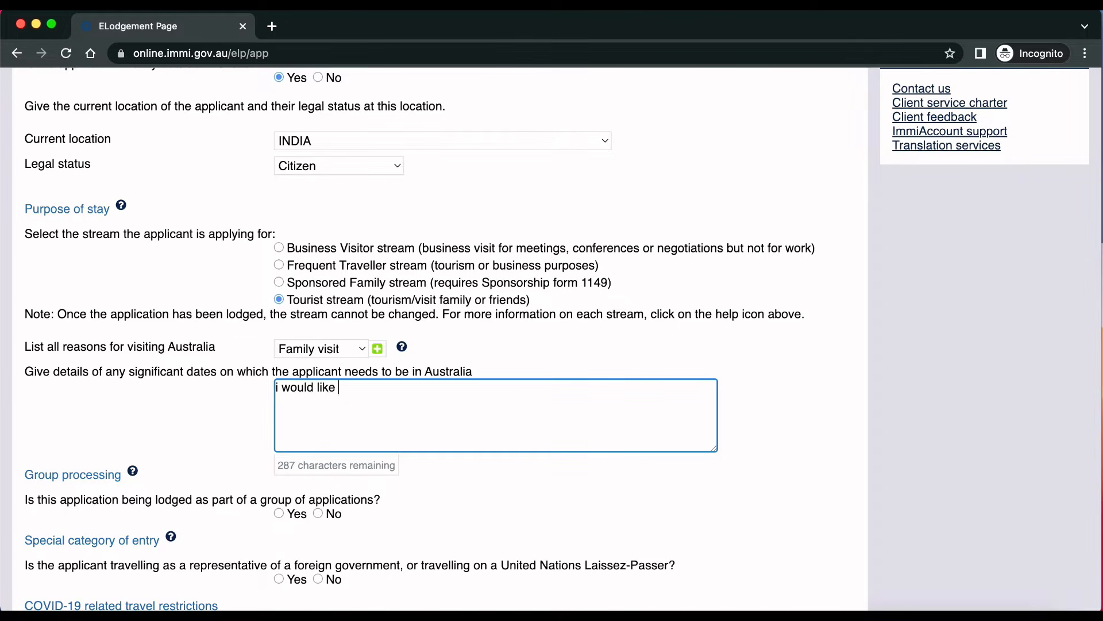
type("i would like to visit on 21st sept")
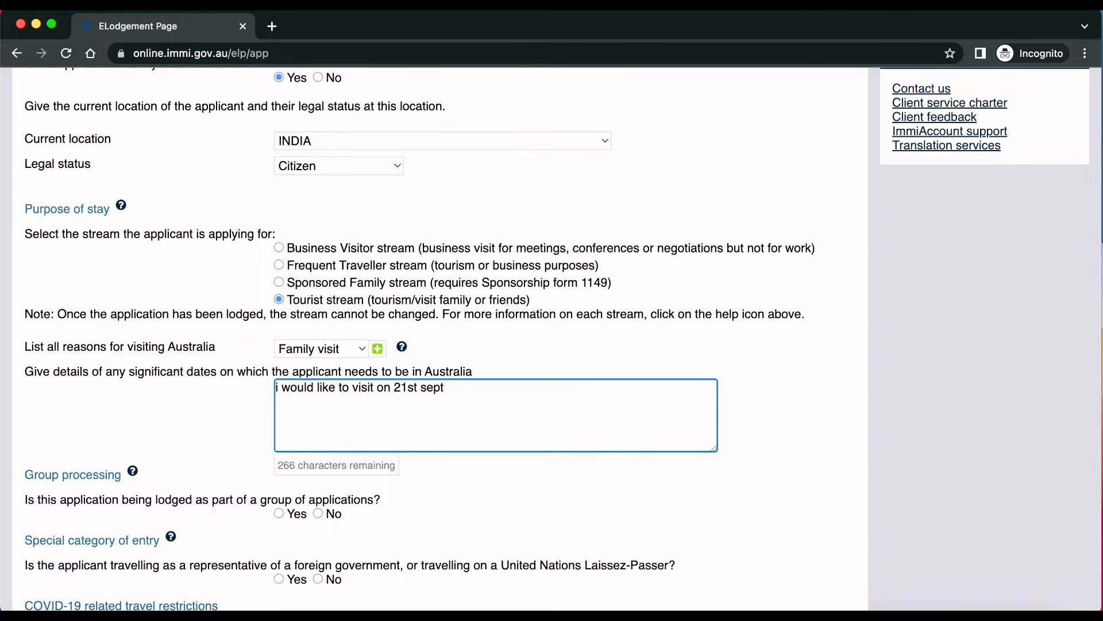
type("ember 2022")
scroll(281, 372, "down", 5)
left_click(279, 369)
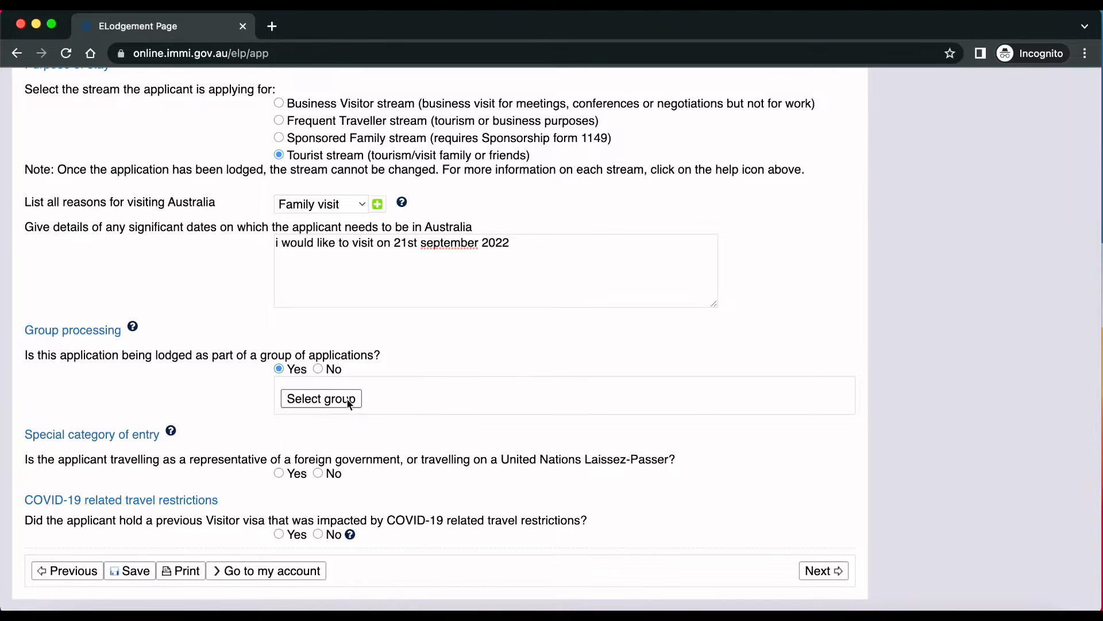
Step: Create a new group named 'Family' with group type Family
left_click(336, 402)
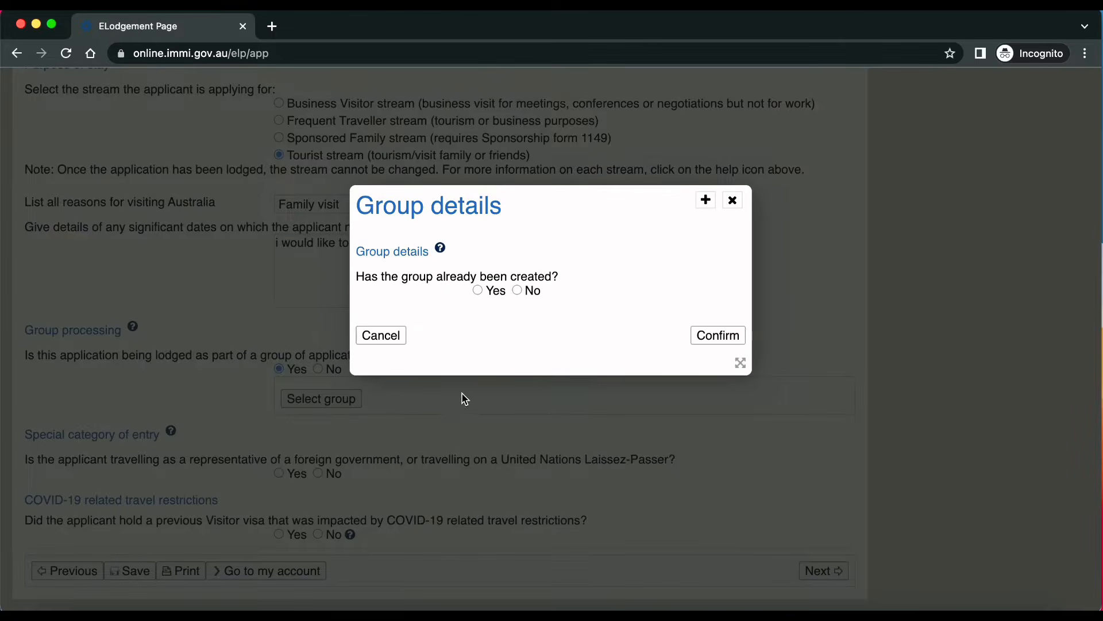
left_click(517, 290)
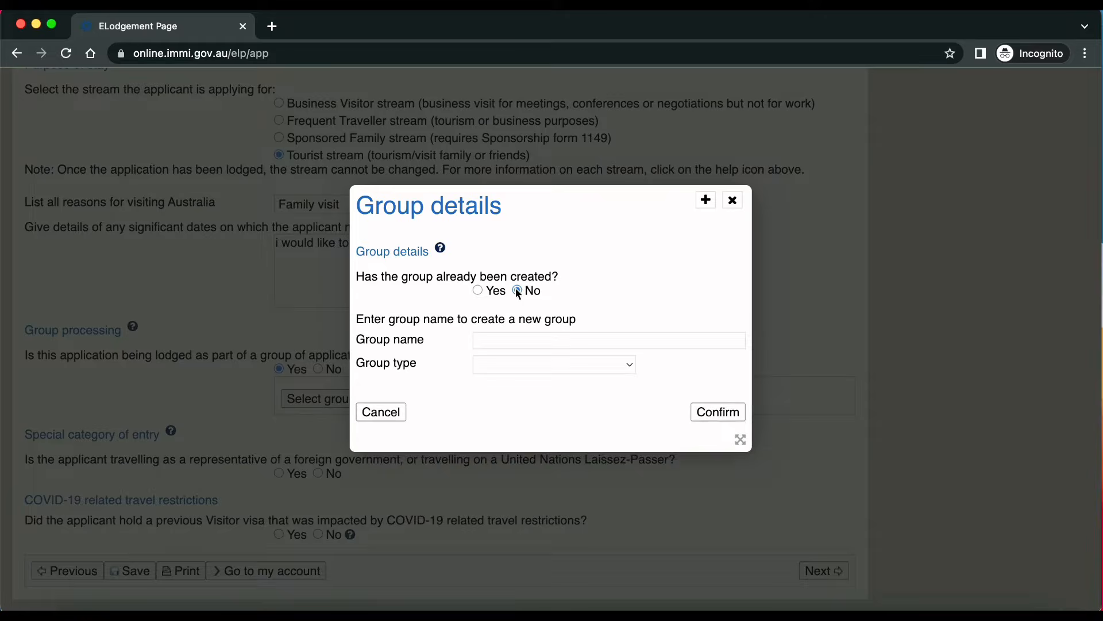
left_click(515, 340)
left_click(541, 365)
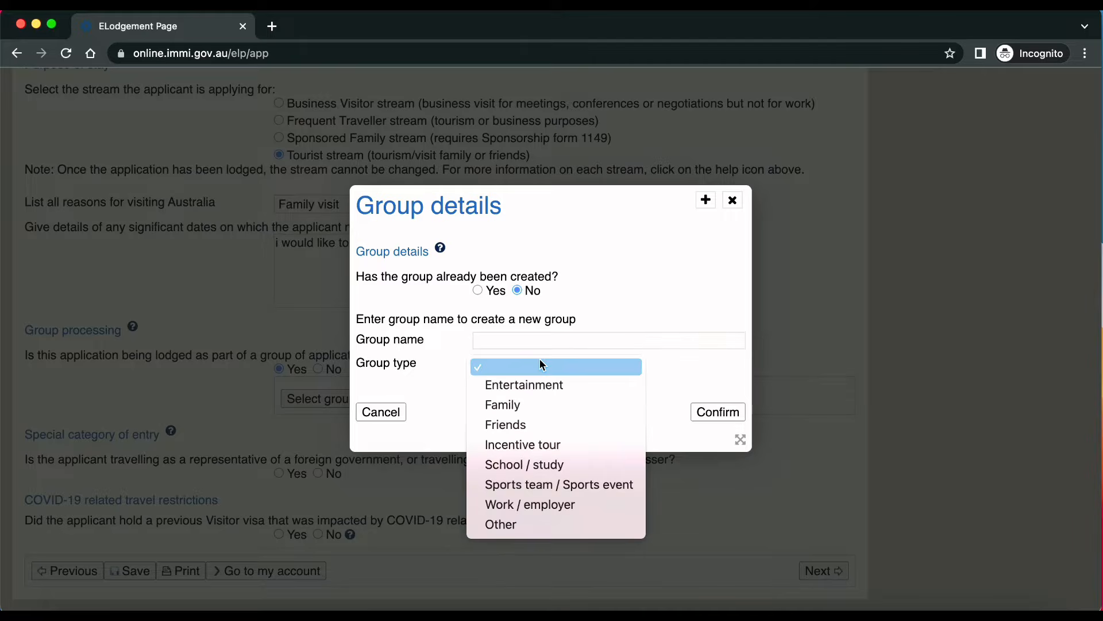
left_click(521, 335)
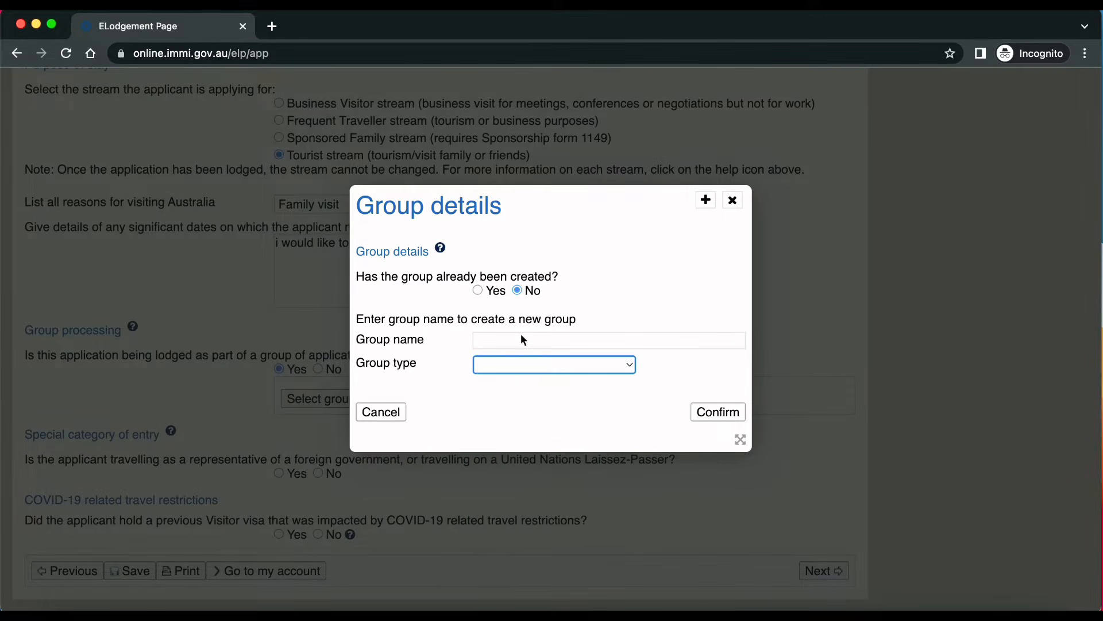
left_click(490, 339)
type("Fam")
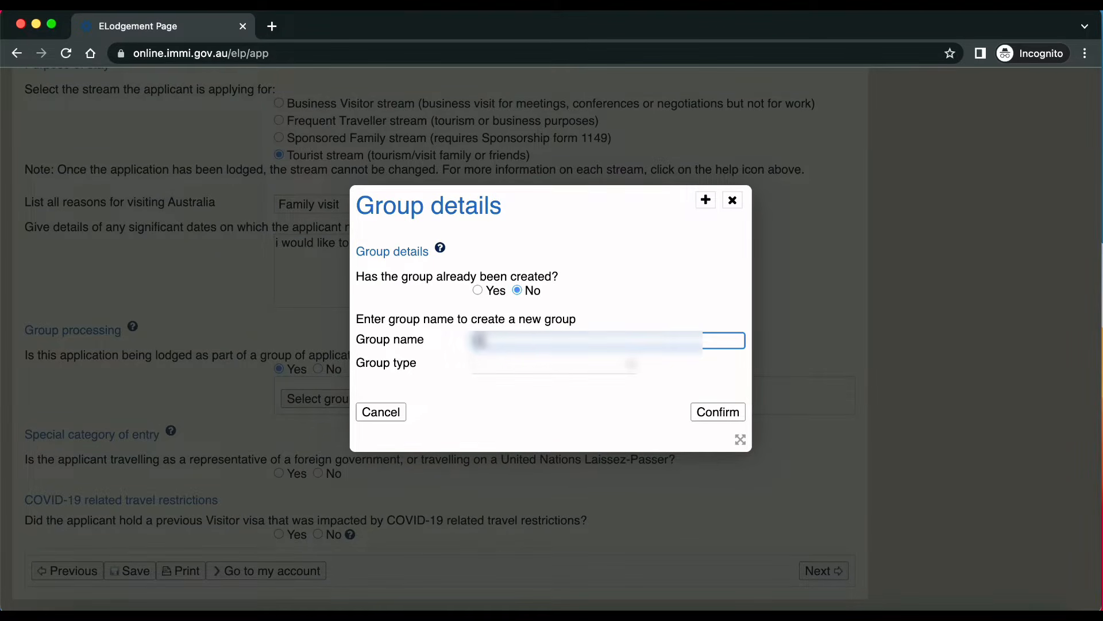
type("ily")
left_click(513, 367)
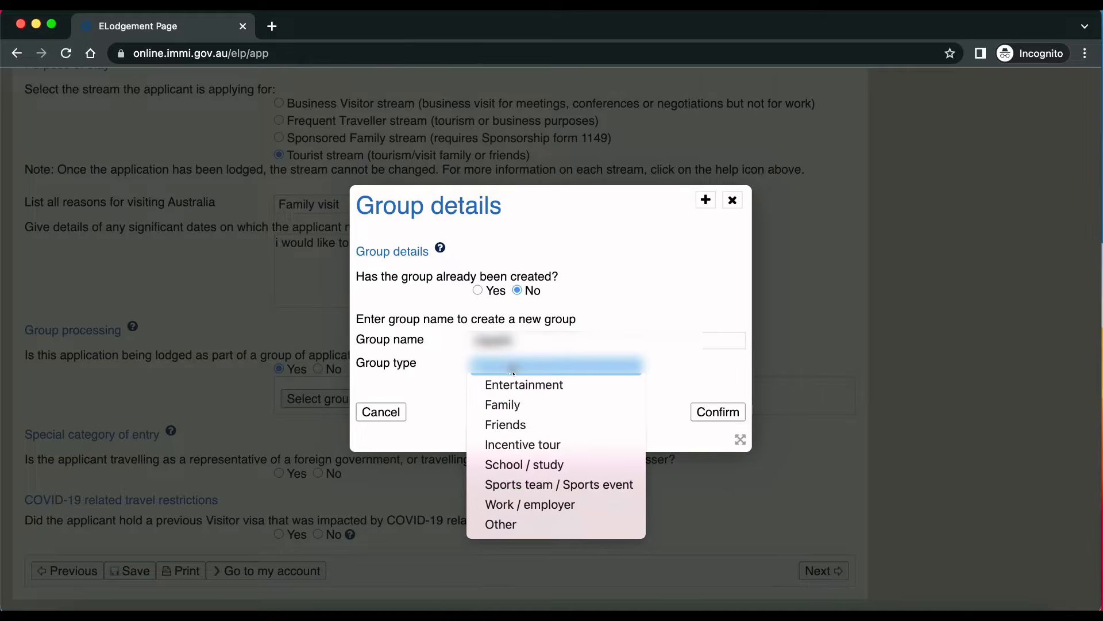
left_click(514, 404)
left_click(718, 412)
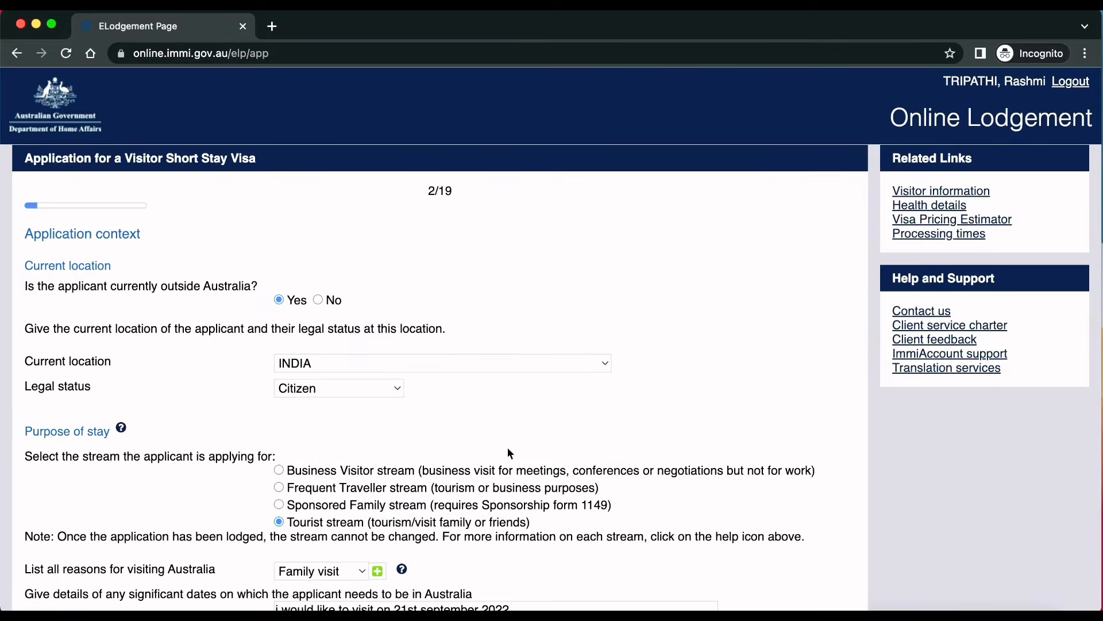
Step: Move on to the Applicant page of the application
scroll(506, 448, "down", 5)
scroll(504, 449, "down", 4)
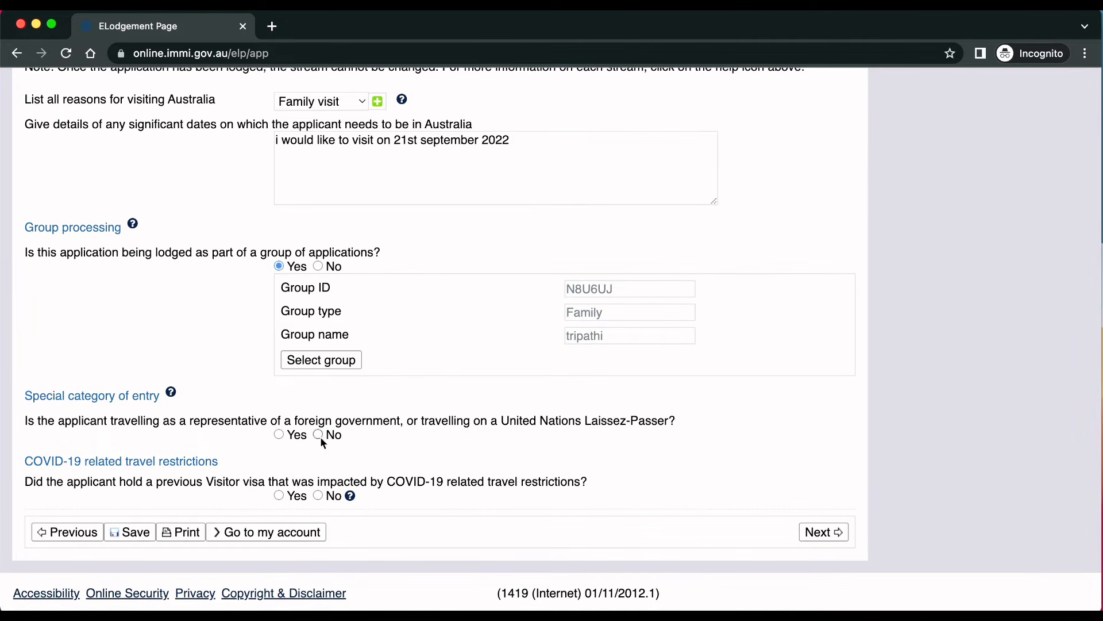
left_click(822, 531)
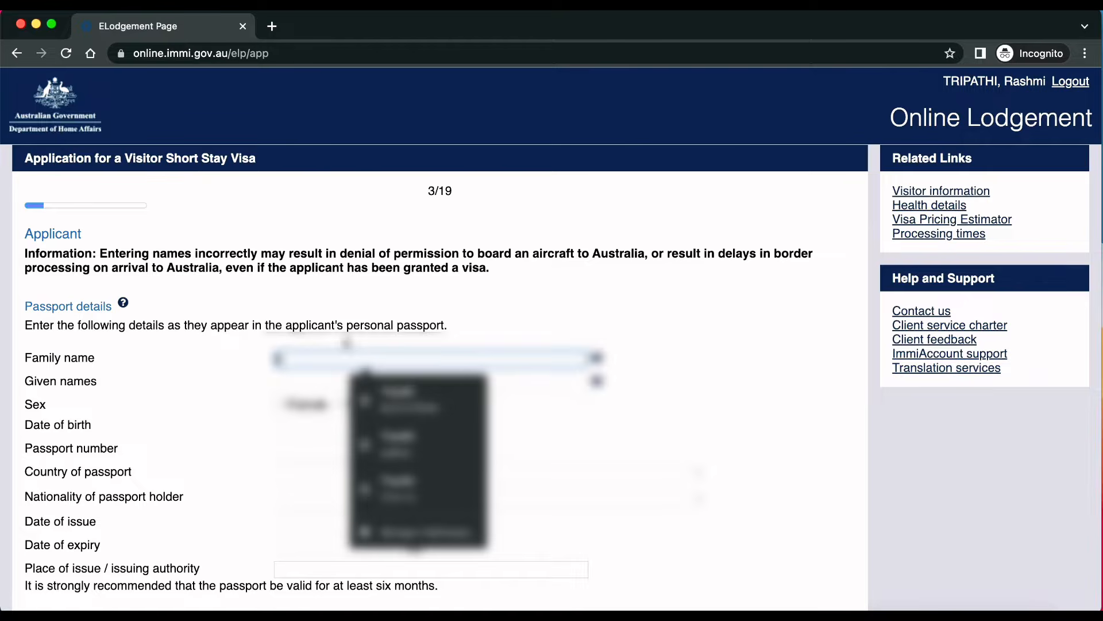
Step: Enter the applicant's family and given names and set sex to Female
key("BackSpace")
key("Tab")
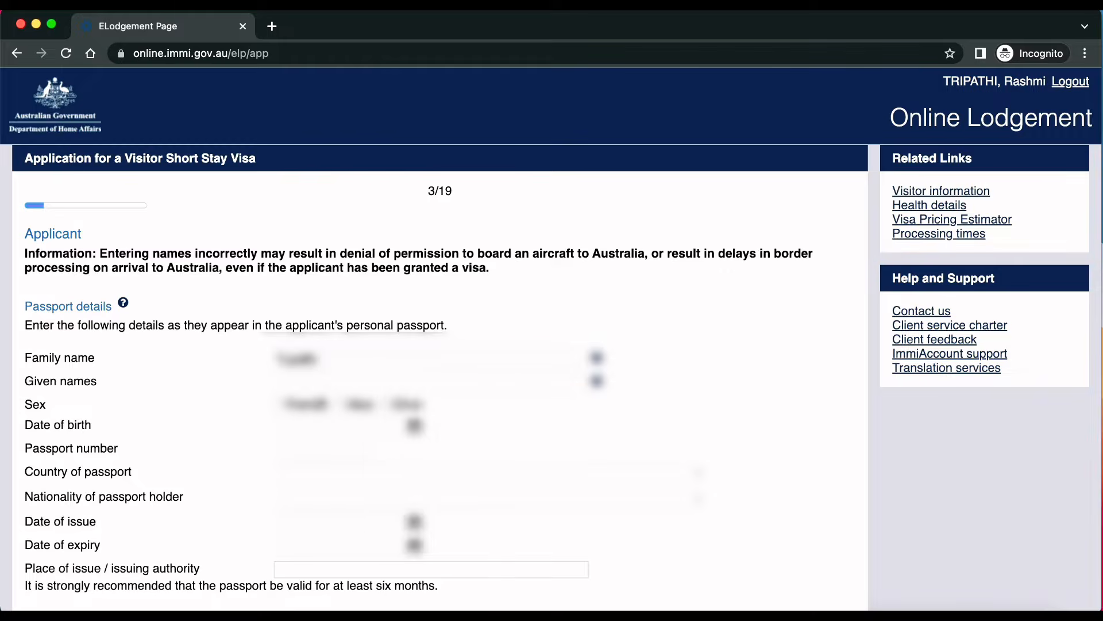
left_click(279, 405)
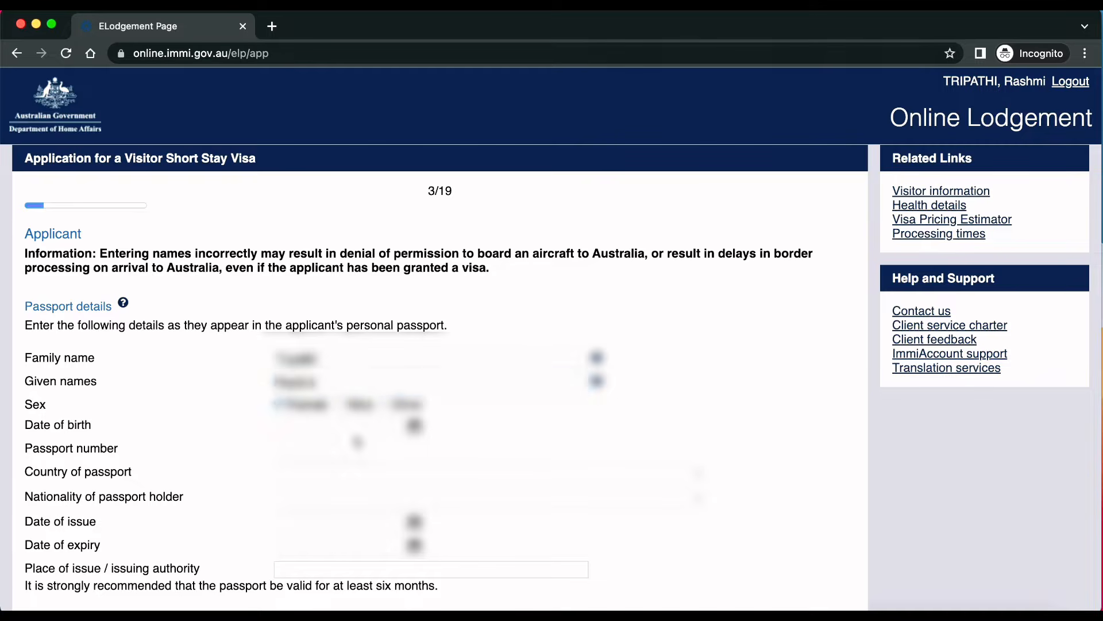
Step: Fill in the applicant's date of birth using the calendar
left_click(414, 426)
left_click(278, 445)
left_click(278, 445)
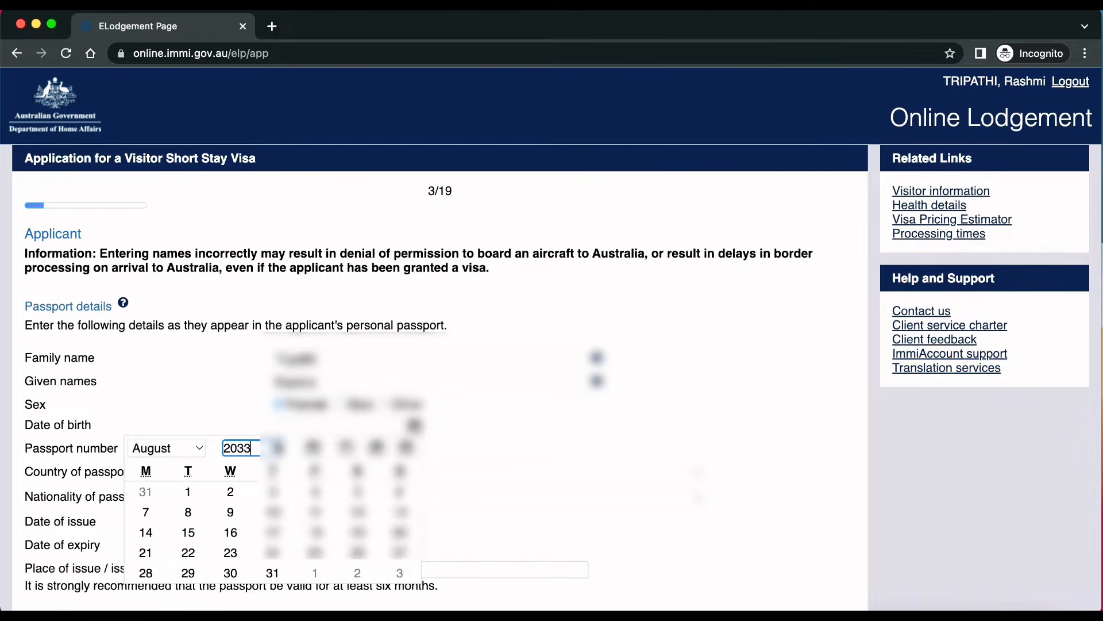
left_click(278, 452)
left_click(279, 452)
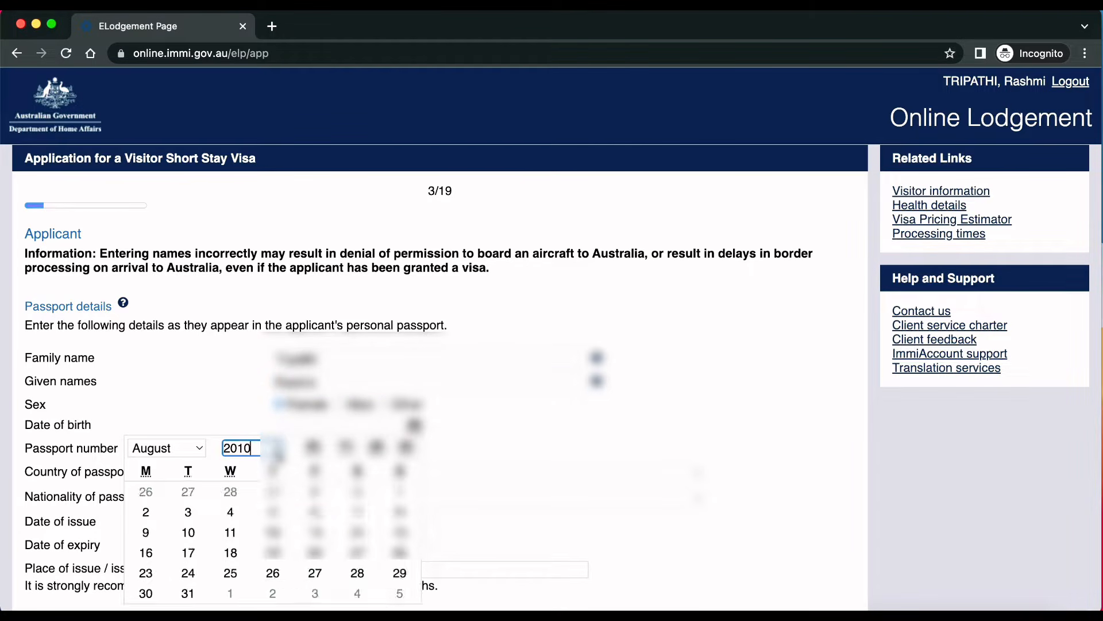
key("BackSpace")
key("BackSpace")
key("BackSpace")
key("BackSpace")
type("19")
left_click(298, 450)
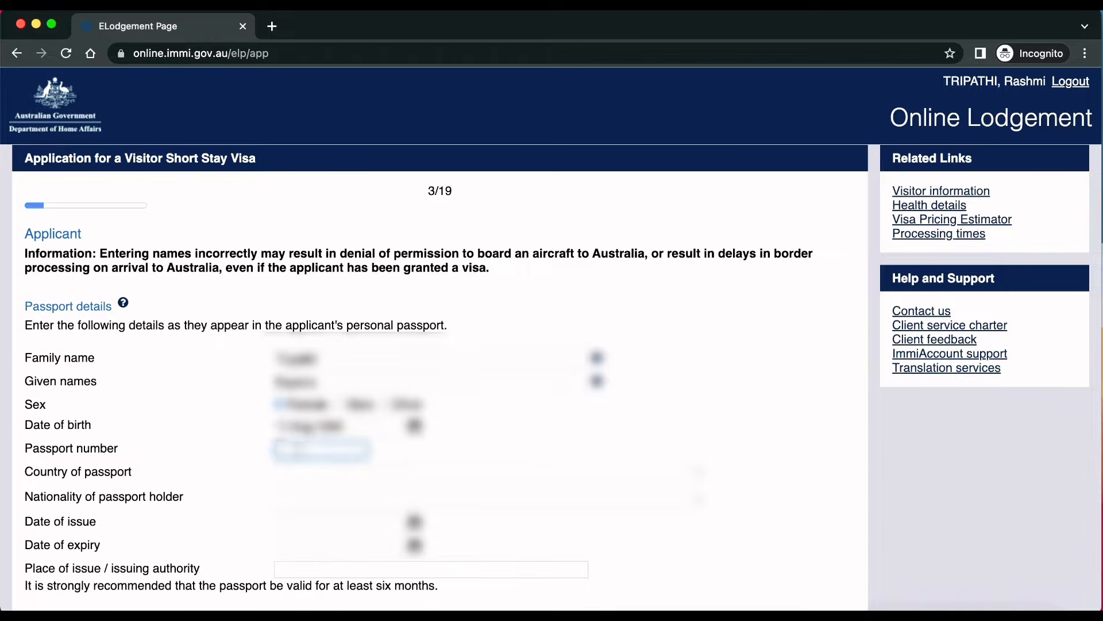
type("????????")
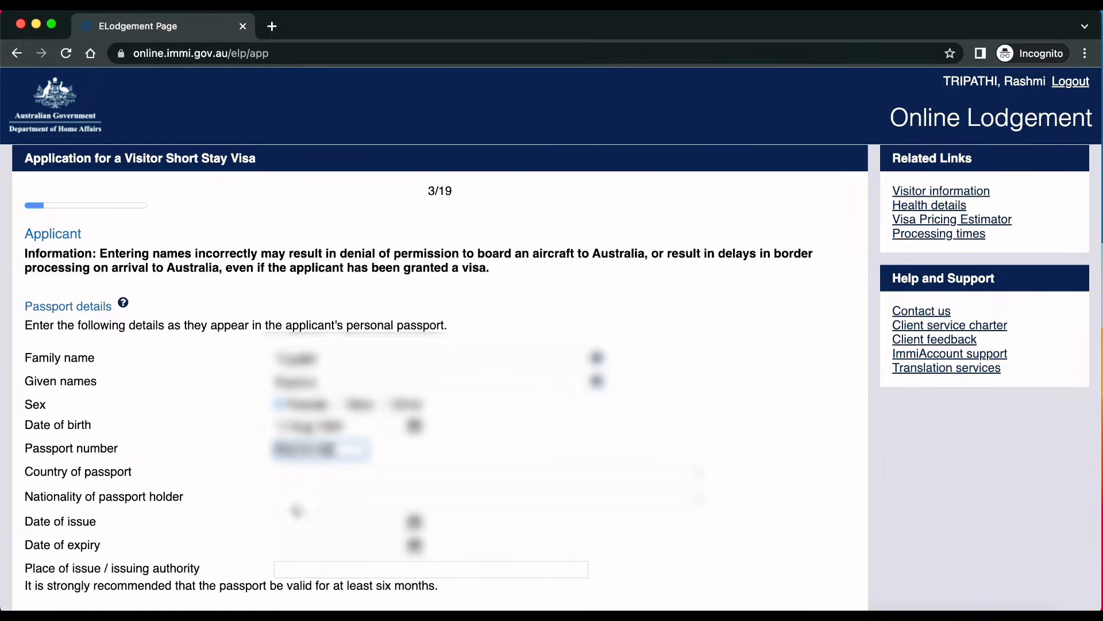
Step: Set INDIA as both the country of passport and the nationality
left_click(344, 470)
key("i")
scroll(346, 467, "down", 8)
left_click(339, 39)
left_click(325, 500)
type("ind")
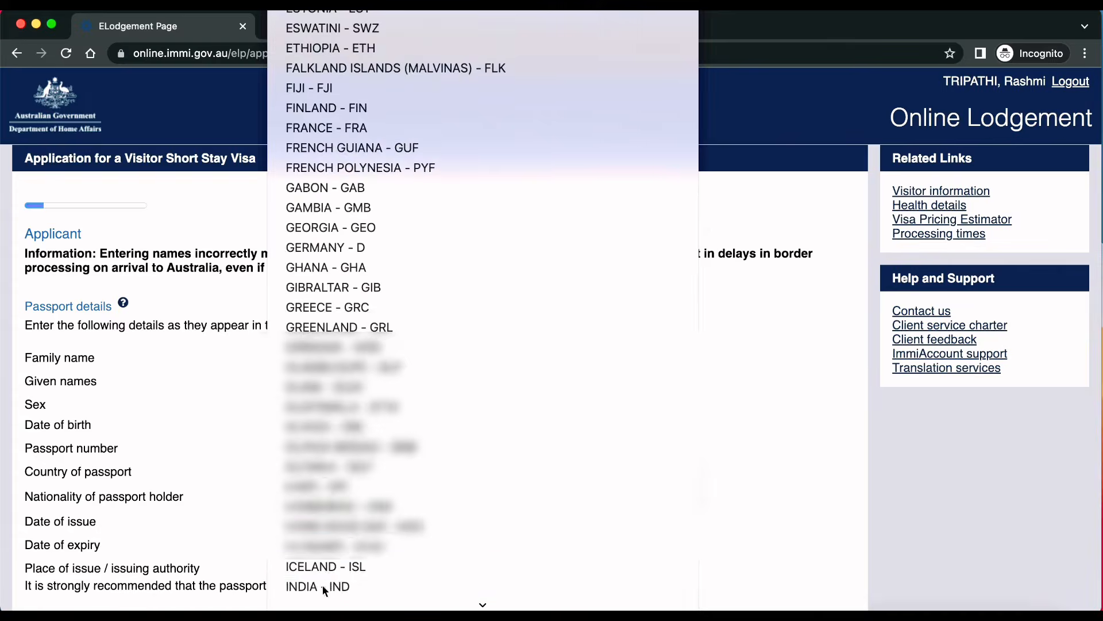
left_click(323, 590)
Step: Set the passport issue date in November 2017 and the expiry date to 9 November
left_click(414, 521)
left_click(253, 477)
key("BackSpace")
key("BackSpace")
type("17")
left_click(198, 478)
left_click(187, 538)
left_click(273, 541)
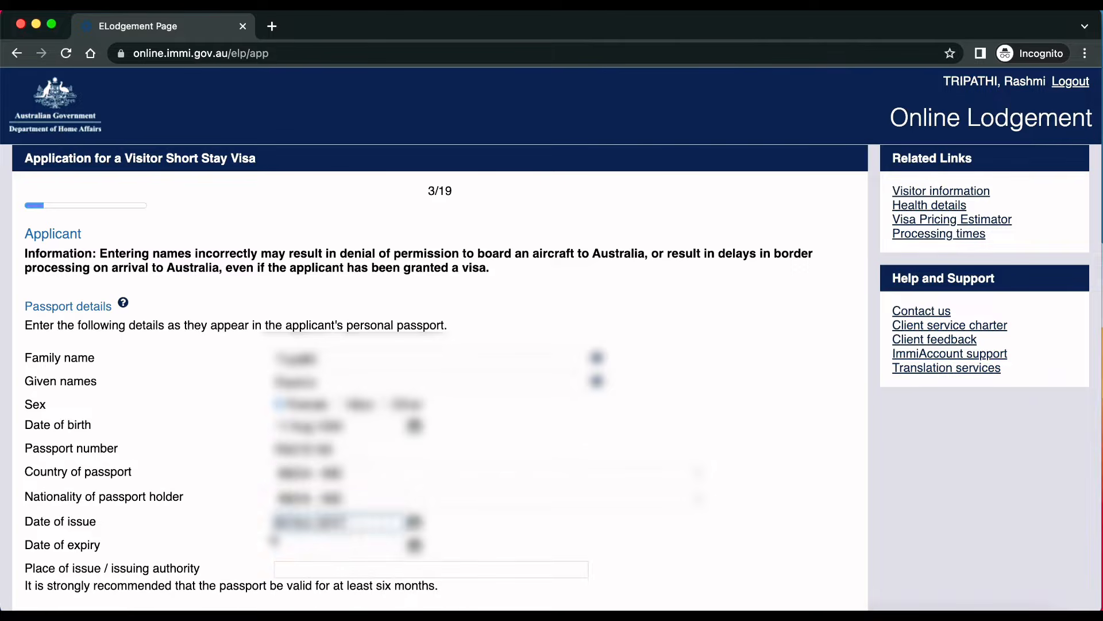
left_click(415, 545)
left_click(254, 477)
type("7")
left_click(187, 478)
left_click(179, 538)
left_click(184, 541)
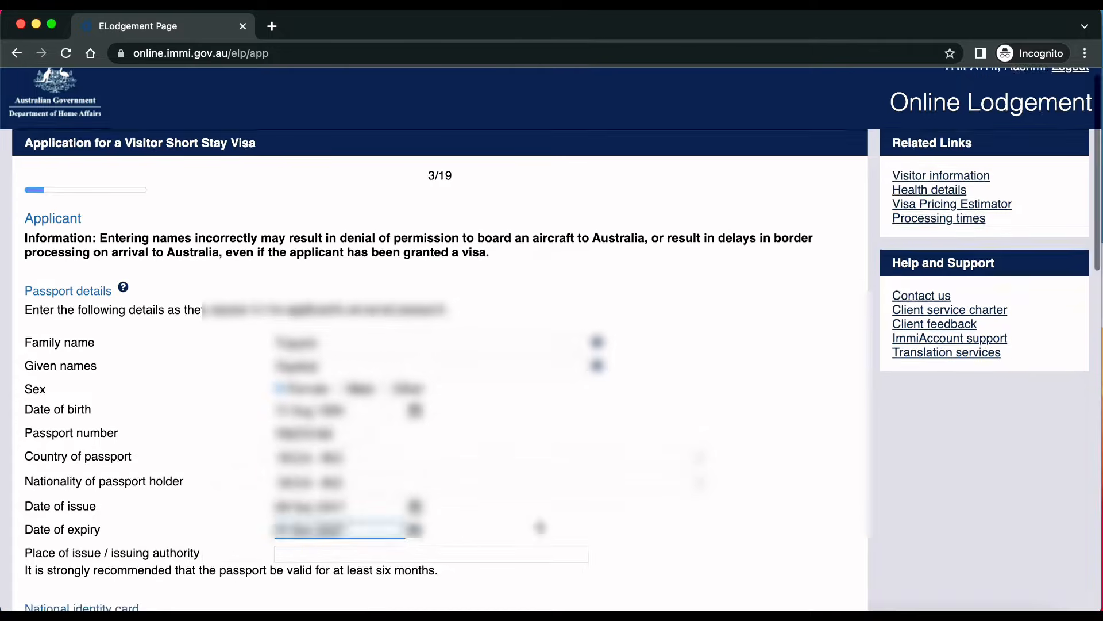
Step: Answer Yes to holding a national identity card and begin adding its details
scroll(670, 577, "down", 5)
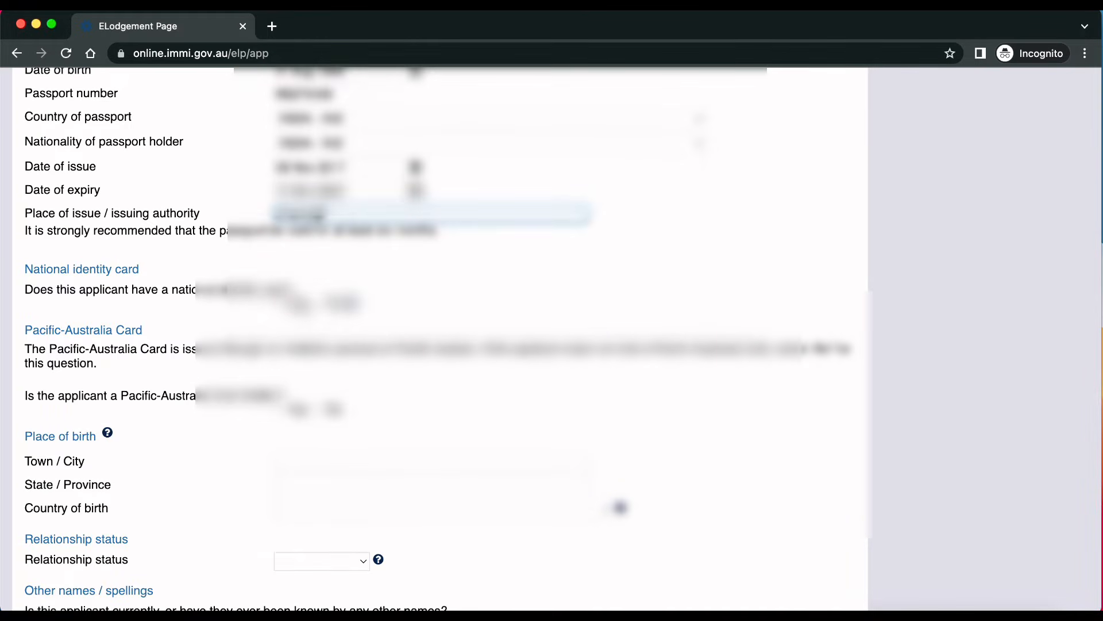
left_click(282, 304)
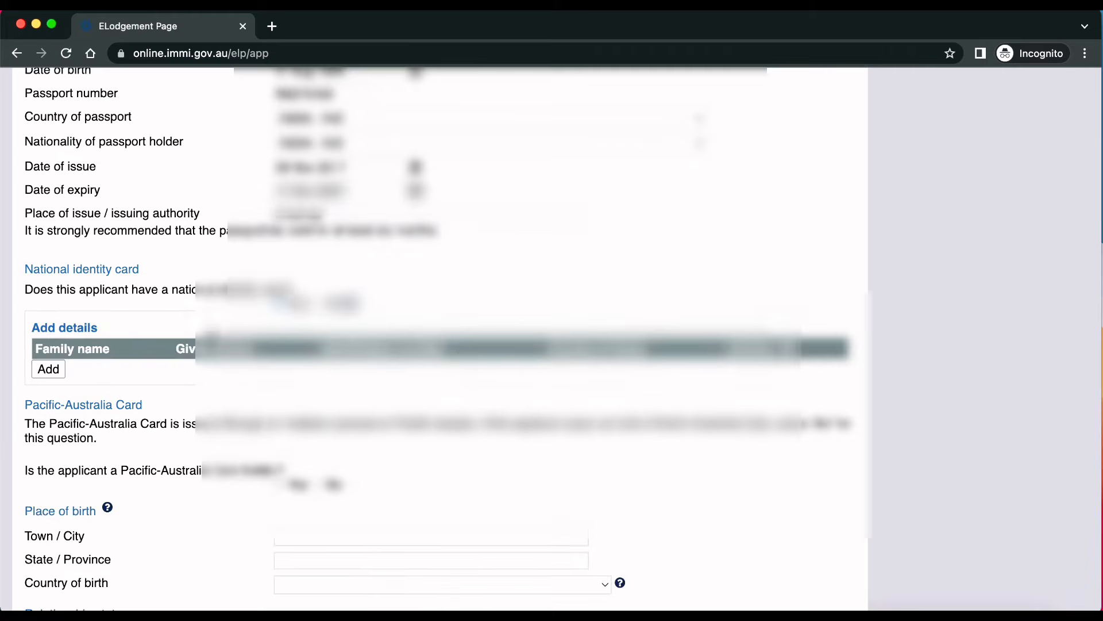
left_click(319, 303)
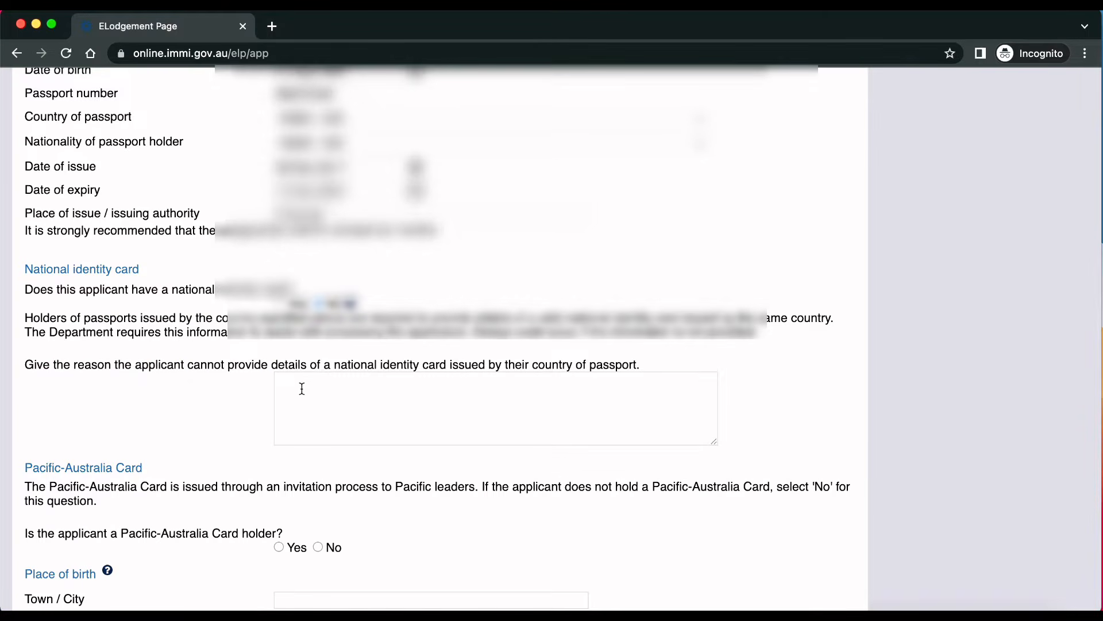
left_click(278, 303)
left_click(51, 369)
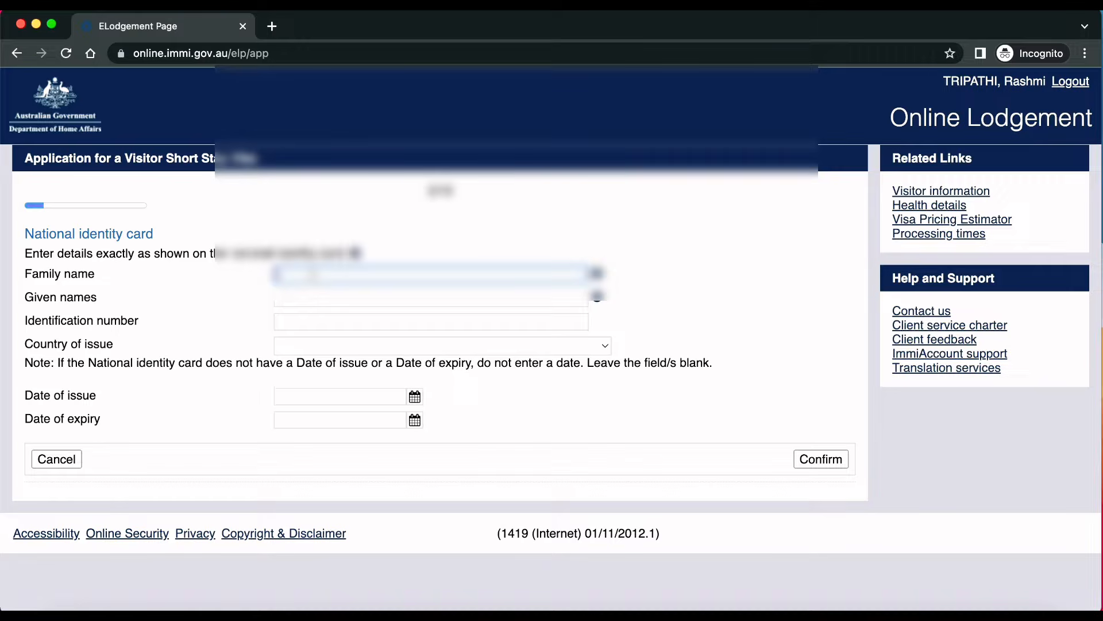
Step: Enter the card holder's family and given names, the 12-digit identification number, and INDIA as issuing country
left_click(311, 270)
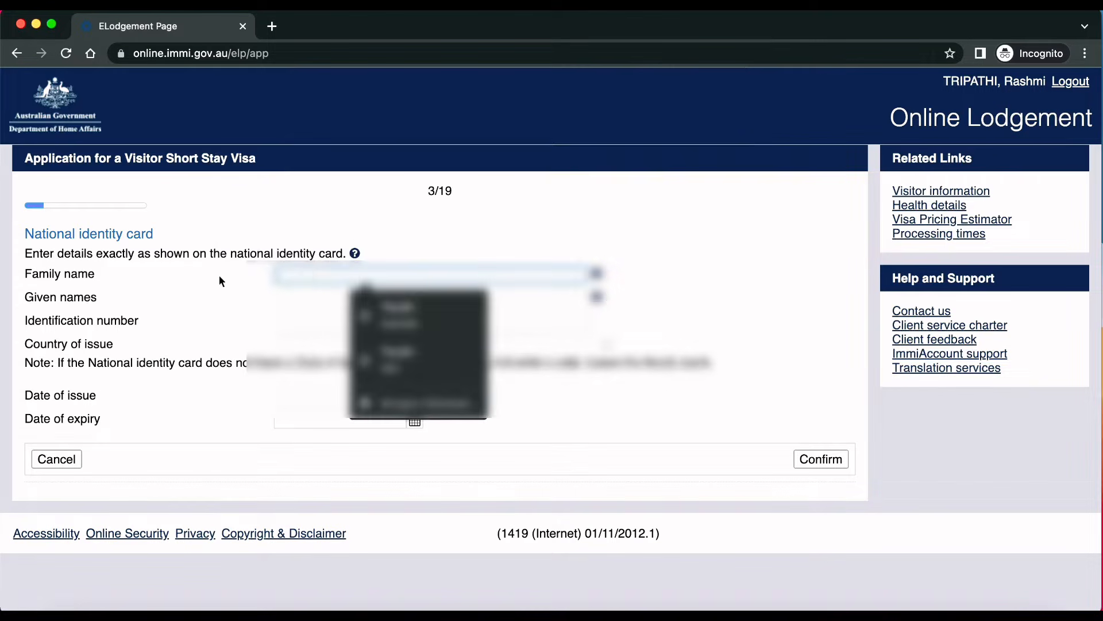
type("Tripathi")
left_click(287, 310)
left_click(319, 300)
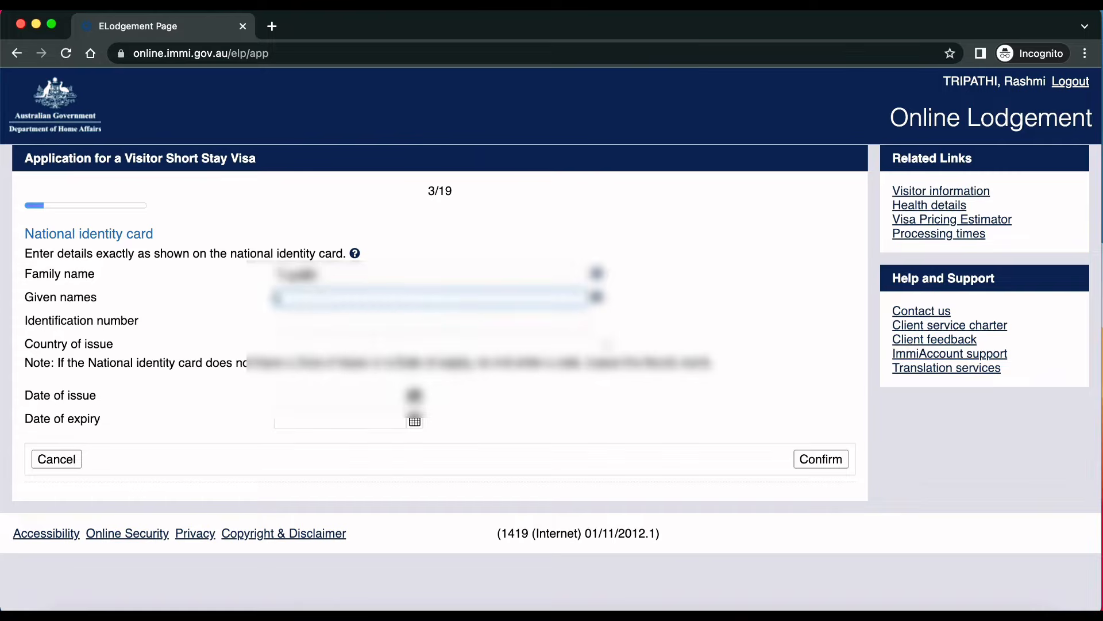
left_click(316, 322)
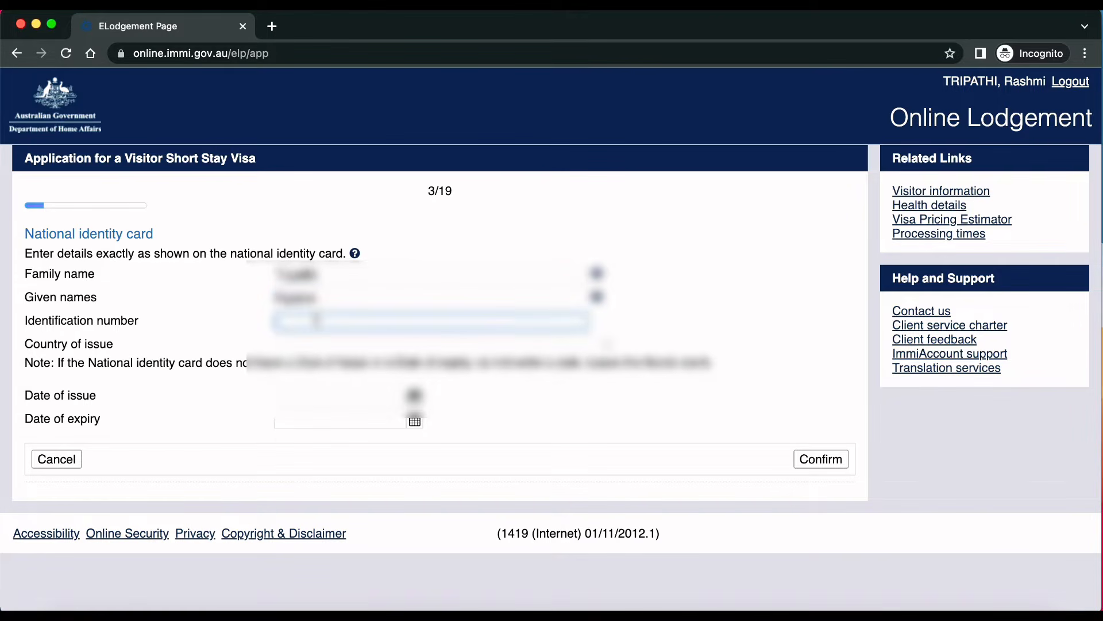
type("12345")
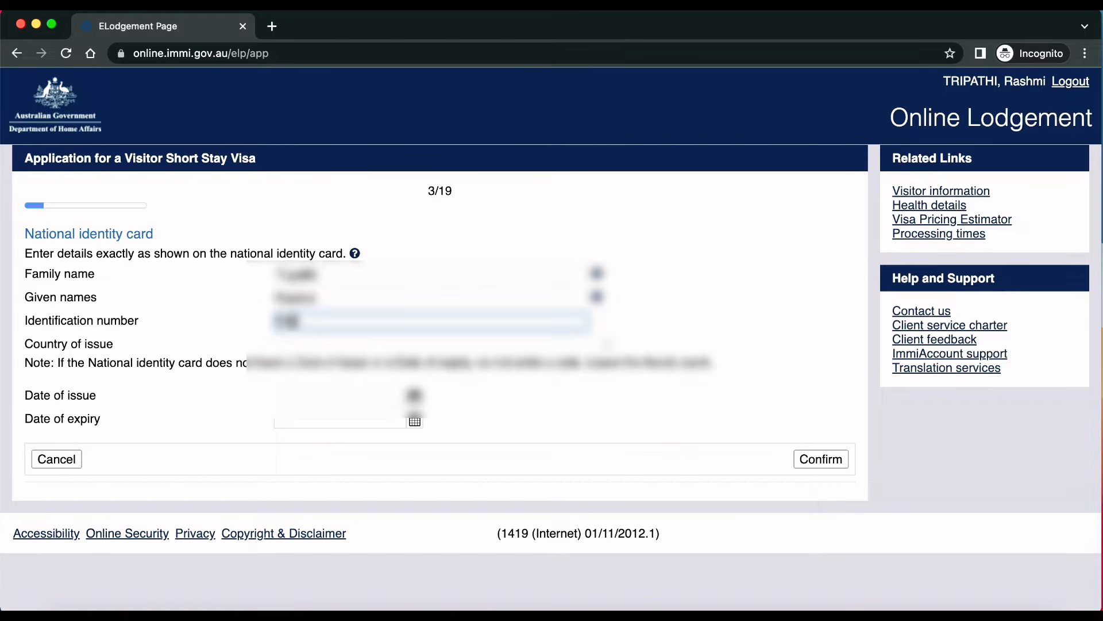
type("6789012")
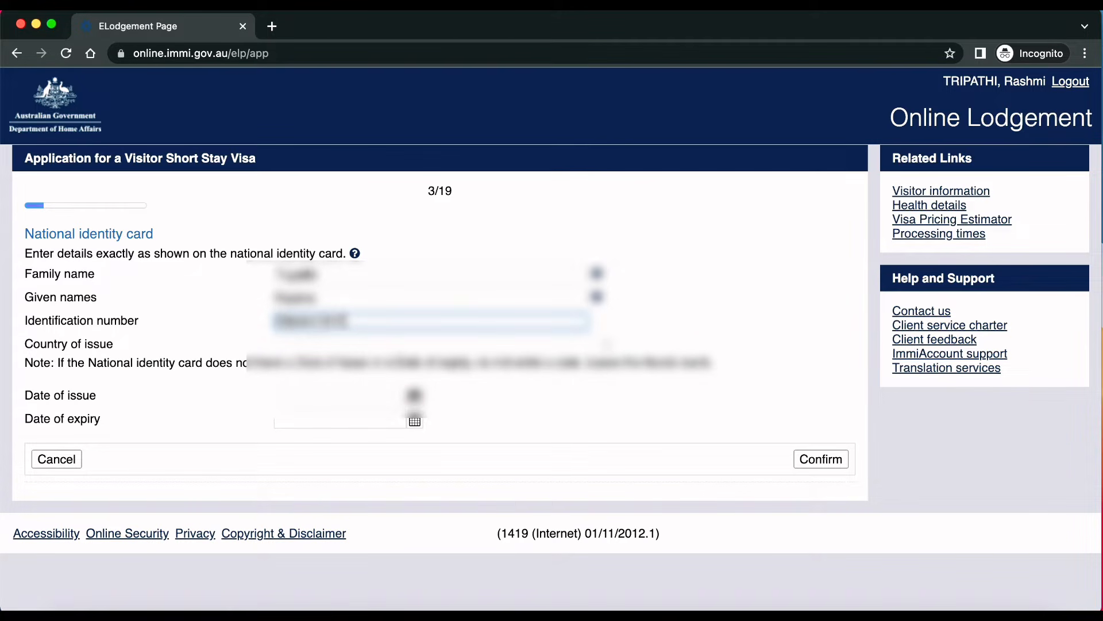
left_click(316, 347)
type("in")
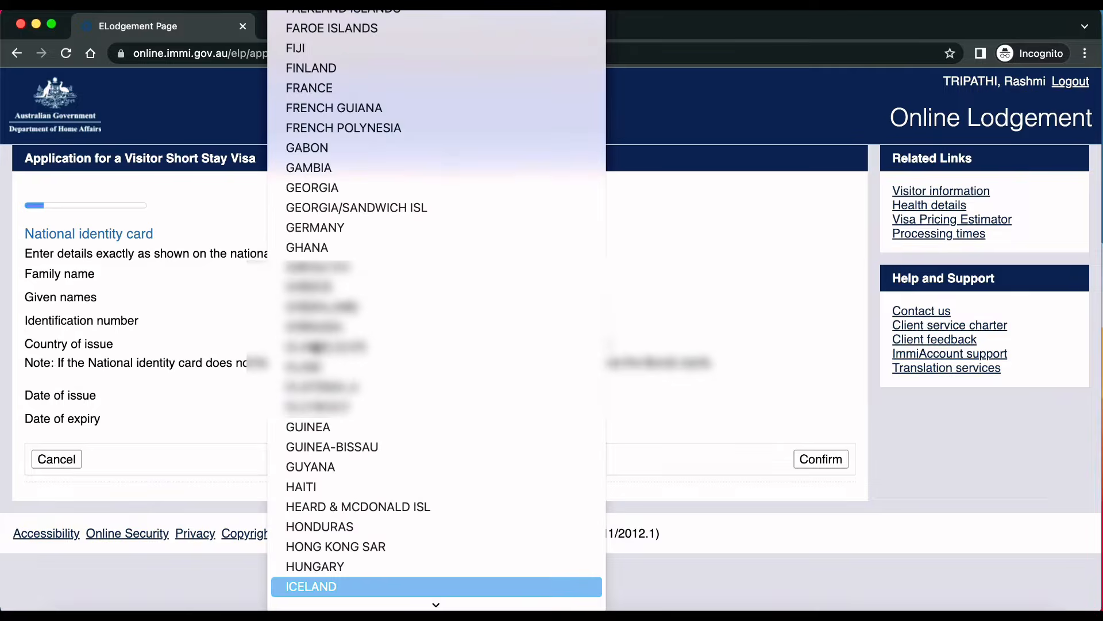
scroll(352, 239, "up", 5)
left_click(373, 42)
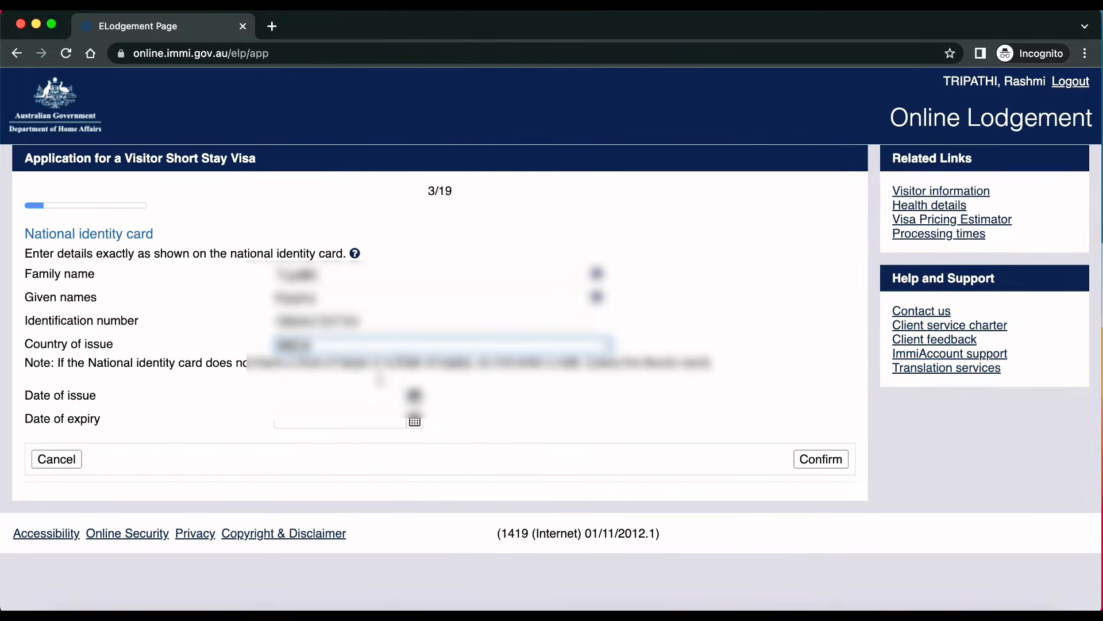
Step: Save the identity card, answer No to Pacific-Australia Card, and give birthplace kanpurai, tamil nadu, INDIA
left_click(821, 458)
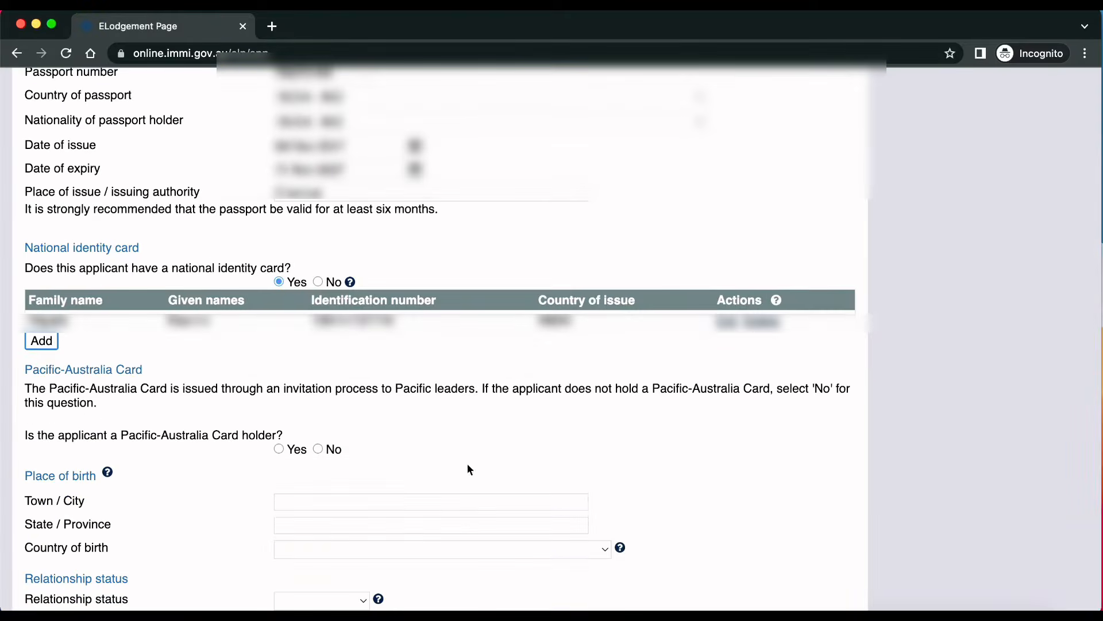
left_click(318, 448)
left_click(332, 502)
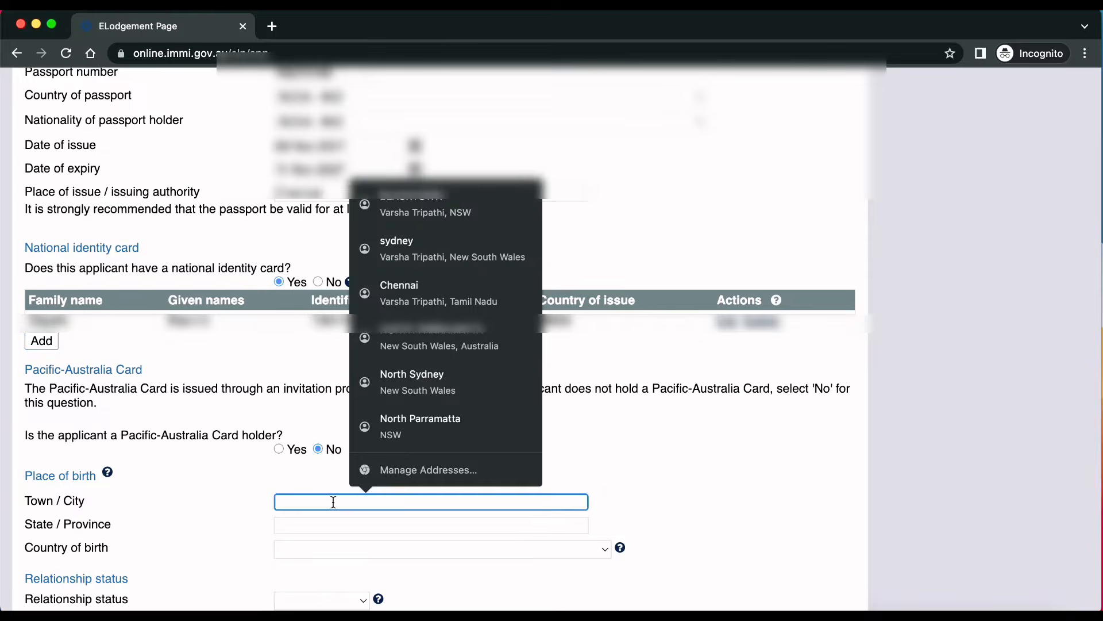
left_click(303, 501)
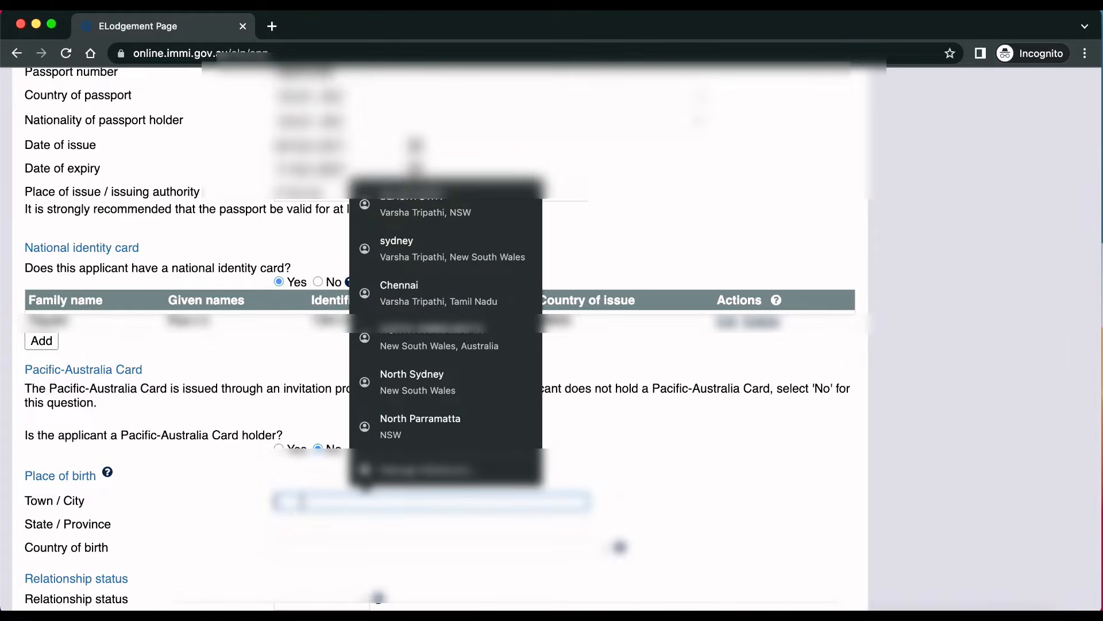
type("kanpurai")
left_click(195, 519)
left_click(310, 524)
type("tamil na")
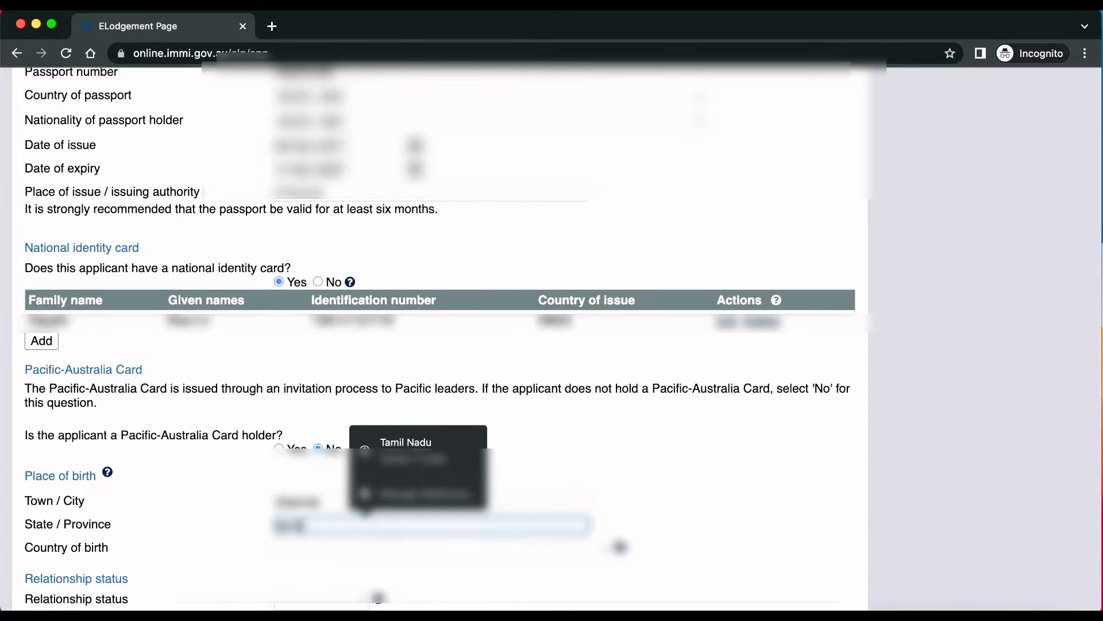
type("du")
left_click(311, 550)
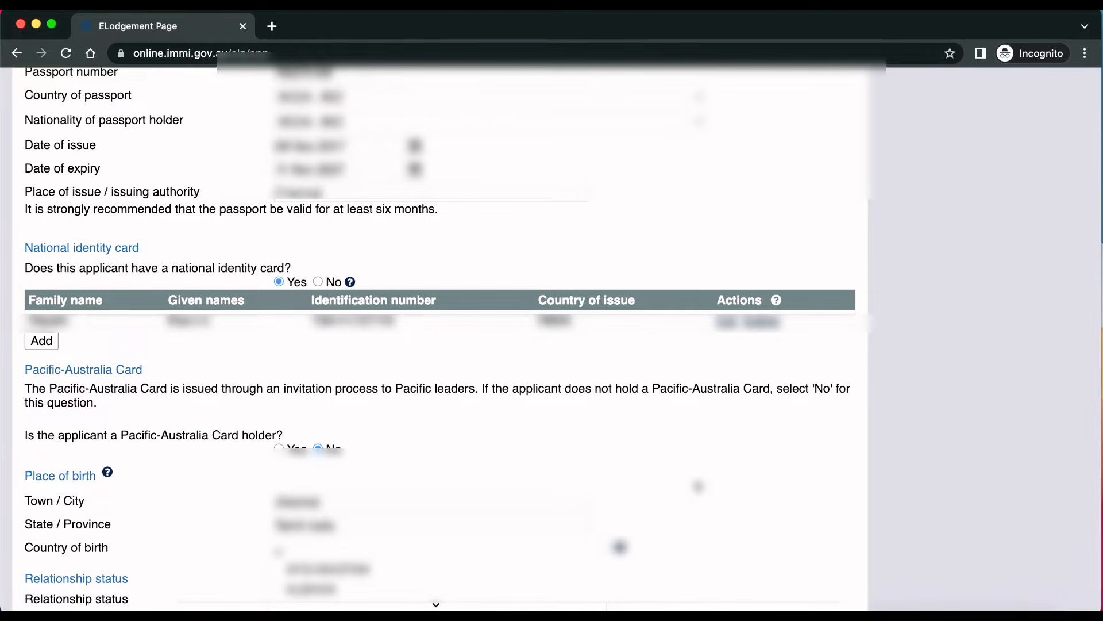
type("in")
key("Return")
Step: Set Never Married, confirm INDIA citizenship only, answer No to other names and documents, and continue
scroll(725, 540, "down", 1)
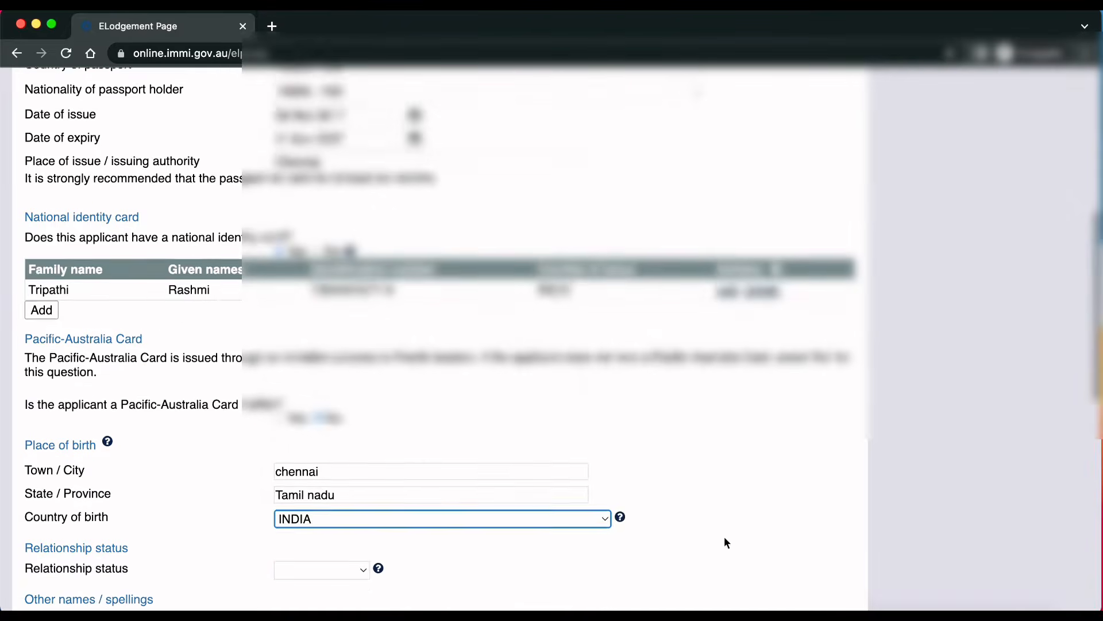
scroll(725, 541, "down", 7)
left_click(322, 179)
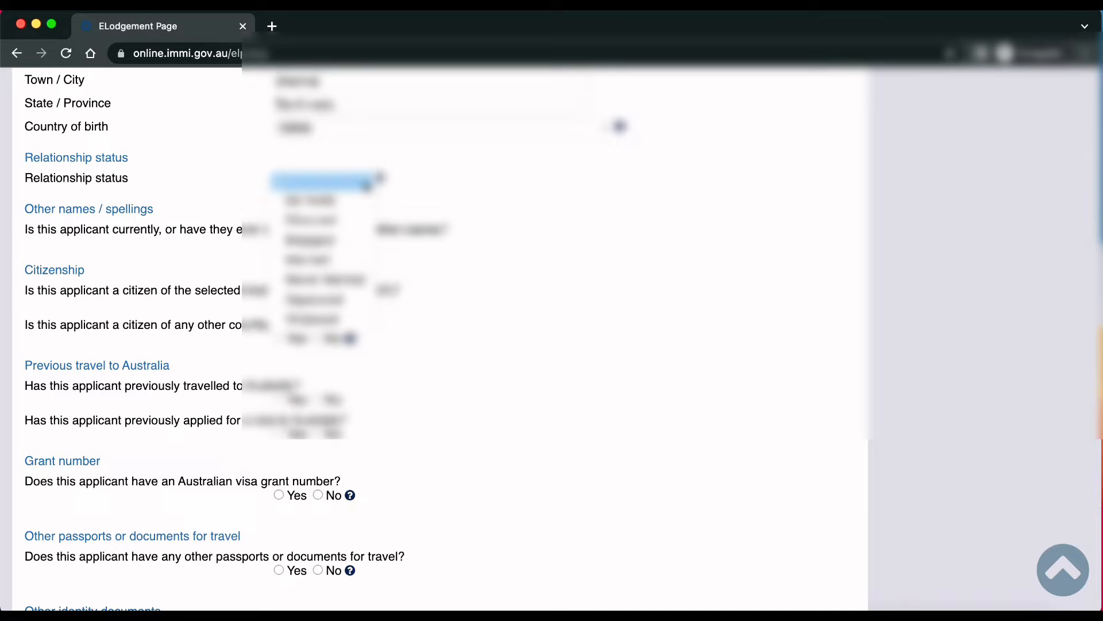
left_click(348, 282)
left_click(318, 243)
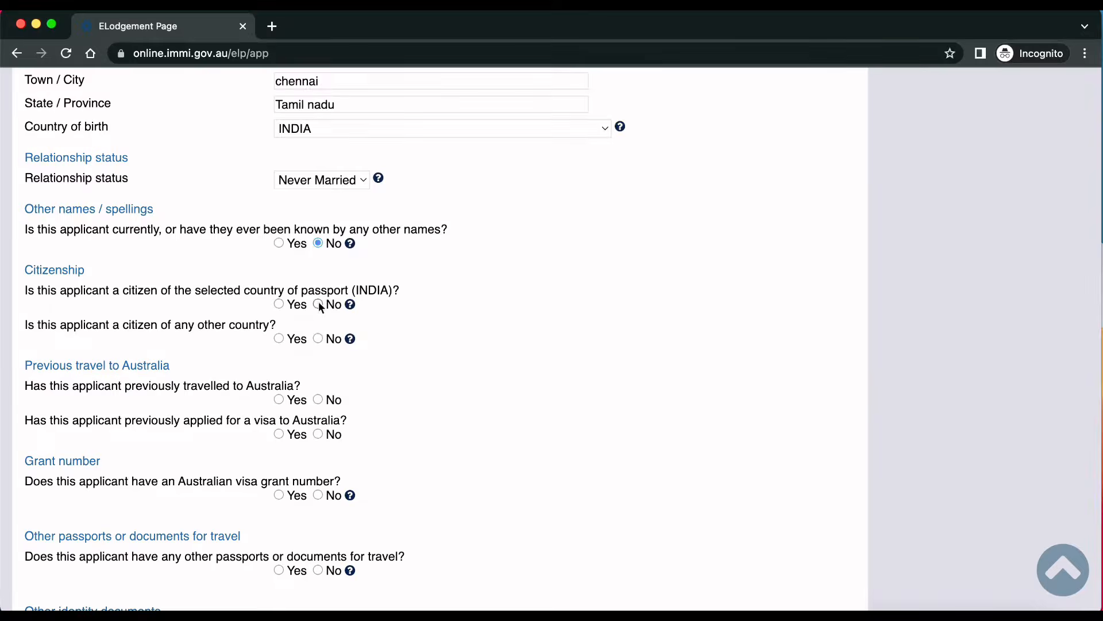
left_click(278, 303)
left_click(318, 338)
scroll(457, 519, "down", 4)
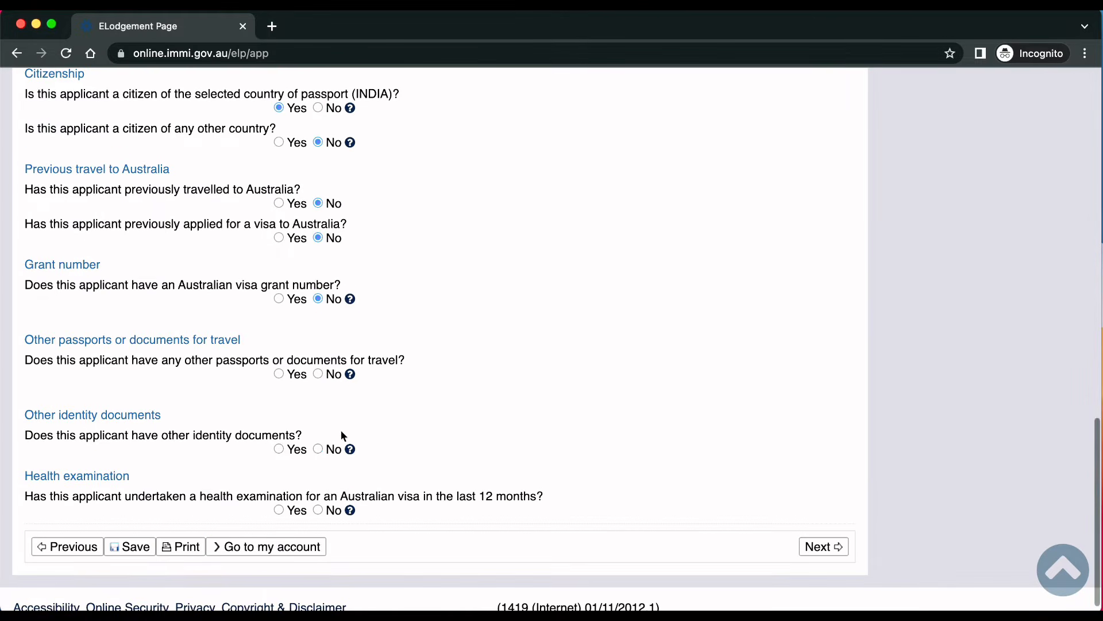
left_click(318, 374)
left_click(317, 448)
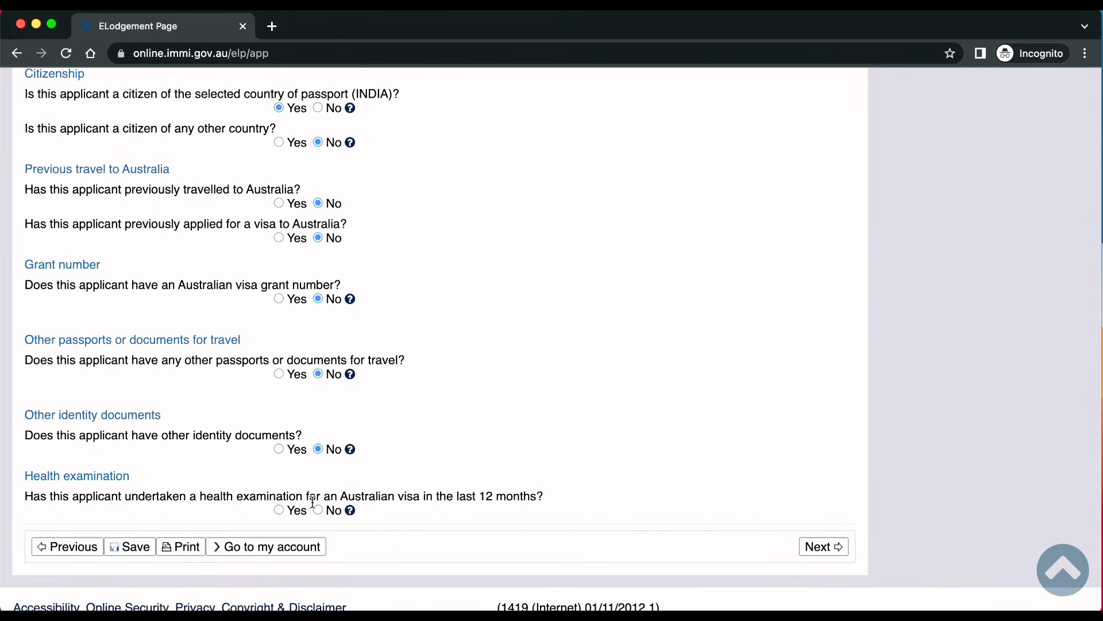
left_click(816, 546)
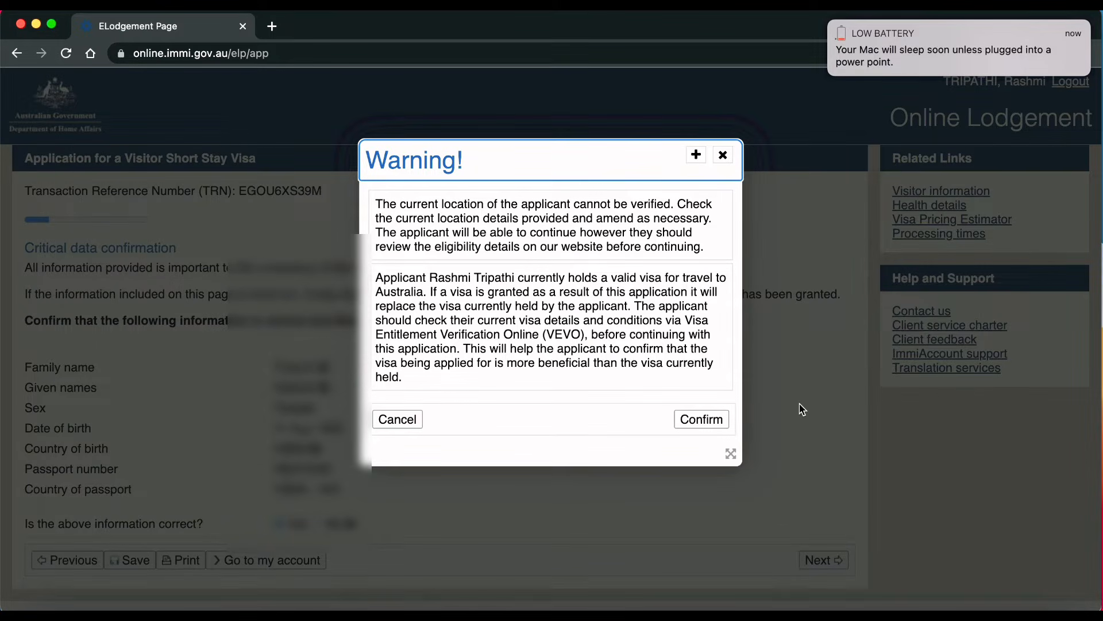
Step: Confirm the Warning dialog to proceed to Travelling companions
left_click(690, 420)
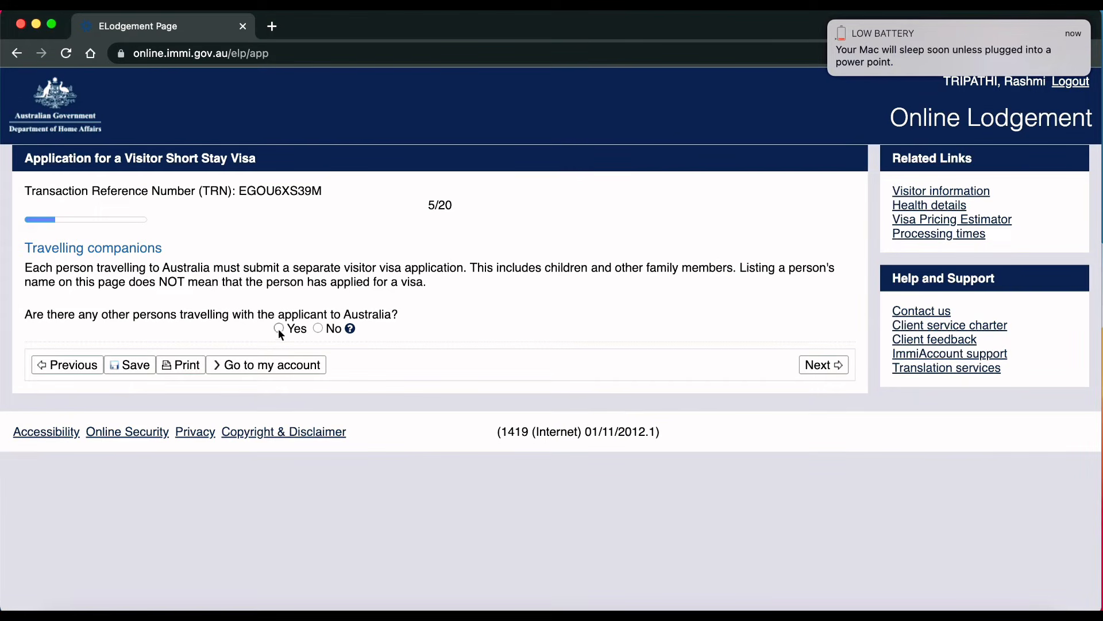
Step: Answer Yes to others travelling and add a companion whose relationship is Parent
left_click(280, 328)
left_click(49, 391)
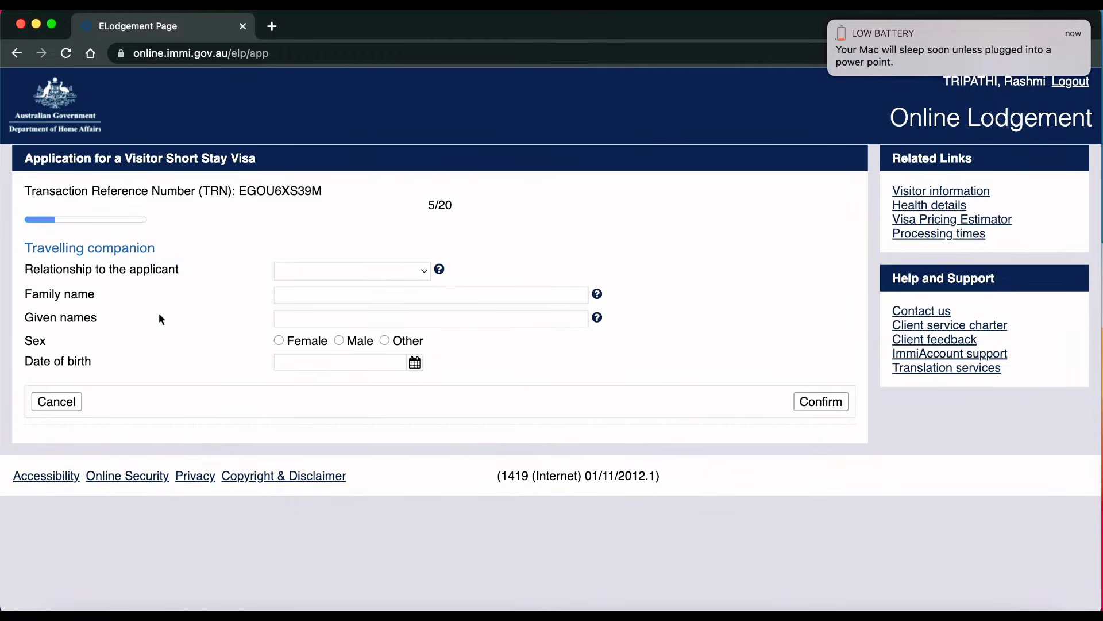
left_click(360, 270)
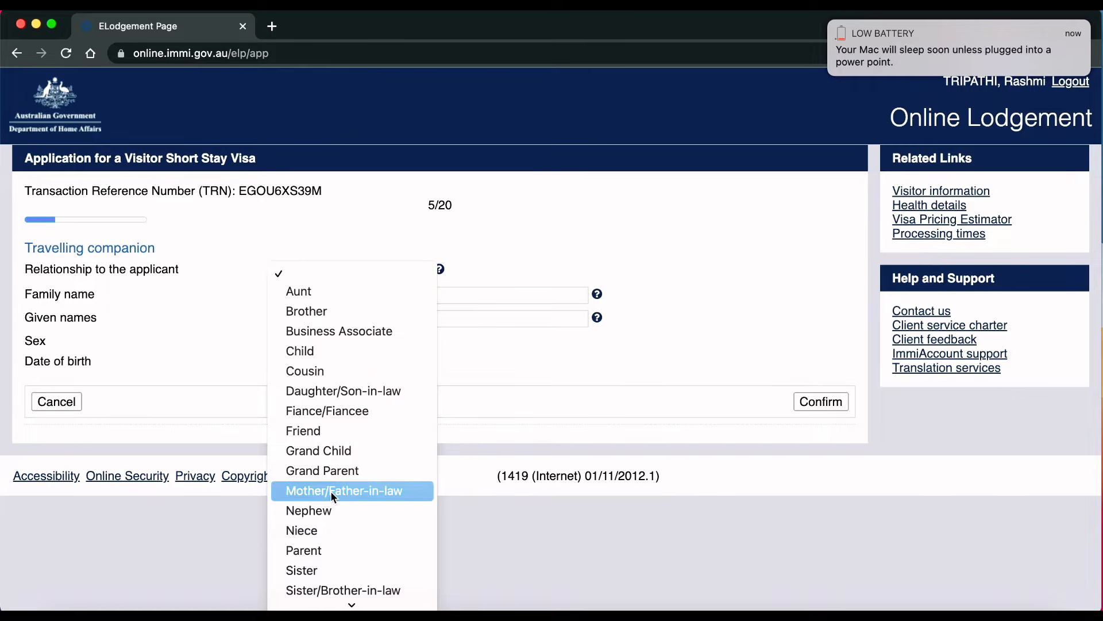
left_click(308, 550)
Step: Enter the companion's names, sex Female and a 1970 birth date, then save the companion
left_click(286, 295)
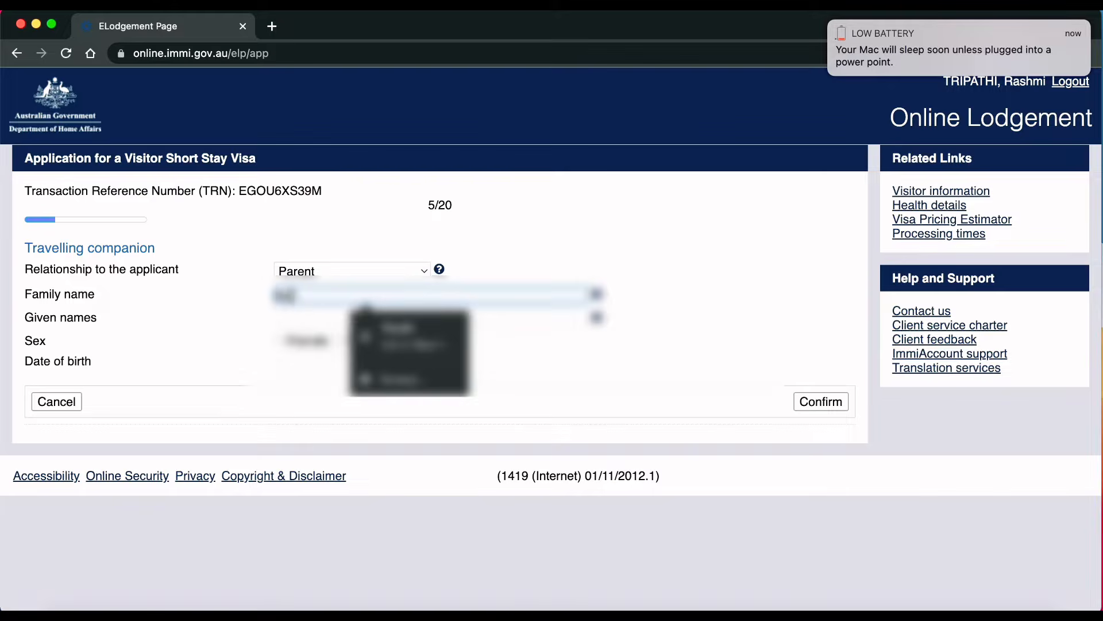
left_click(217, 302)
left_click(322, 320)
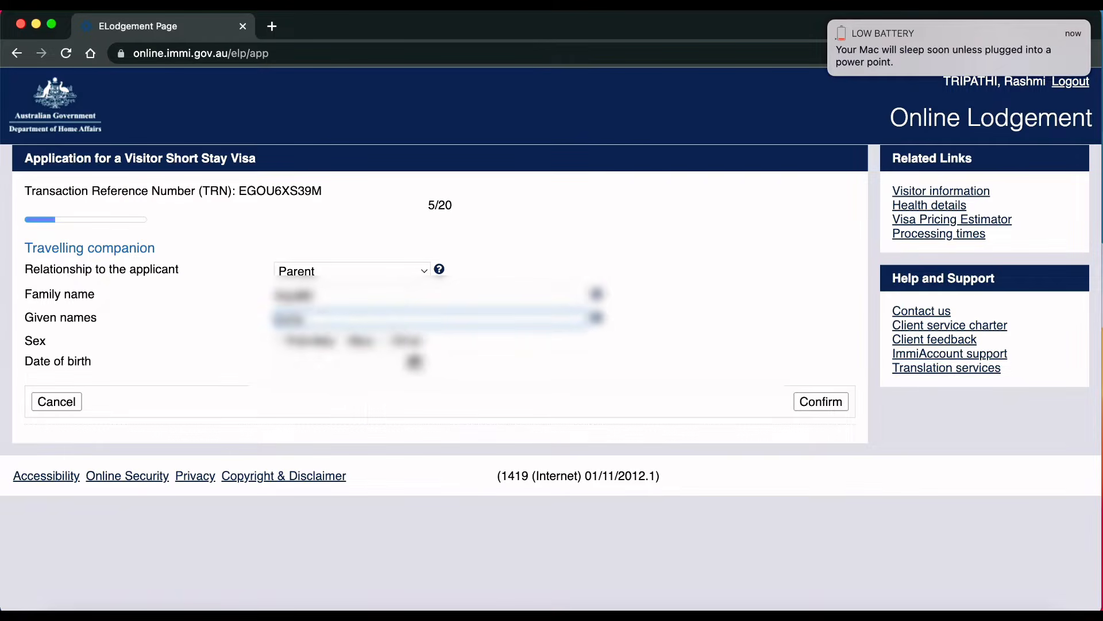
left_click(280, 340)
left_click(414, 362)
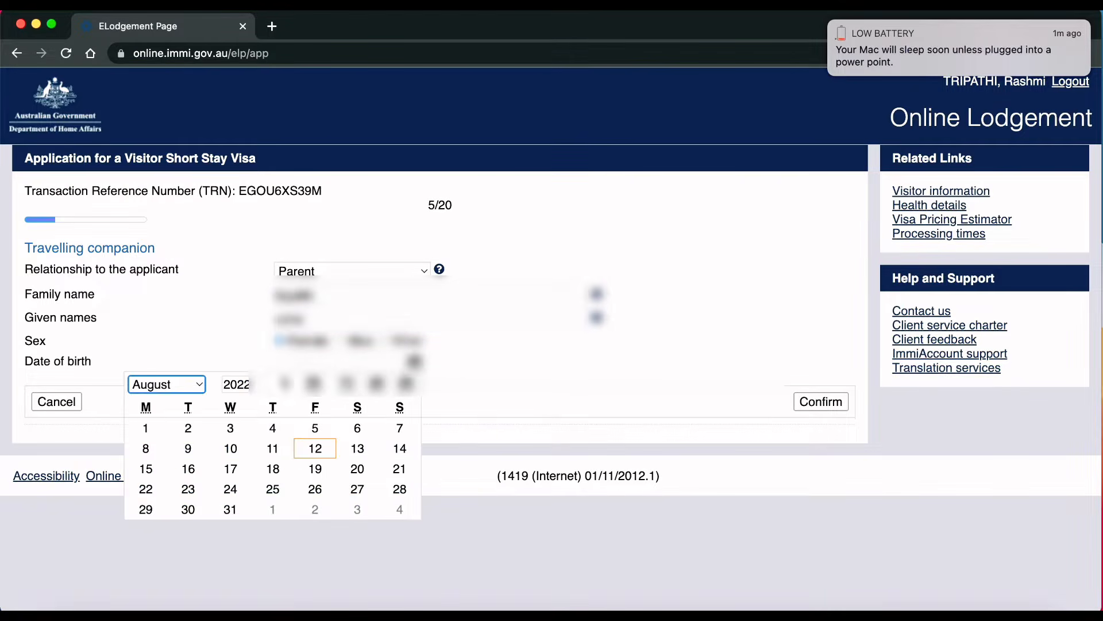
key("Tab")
type("1970")
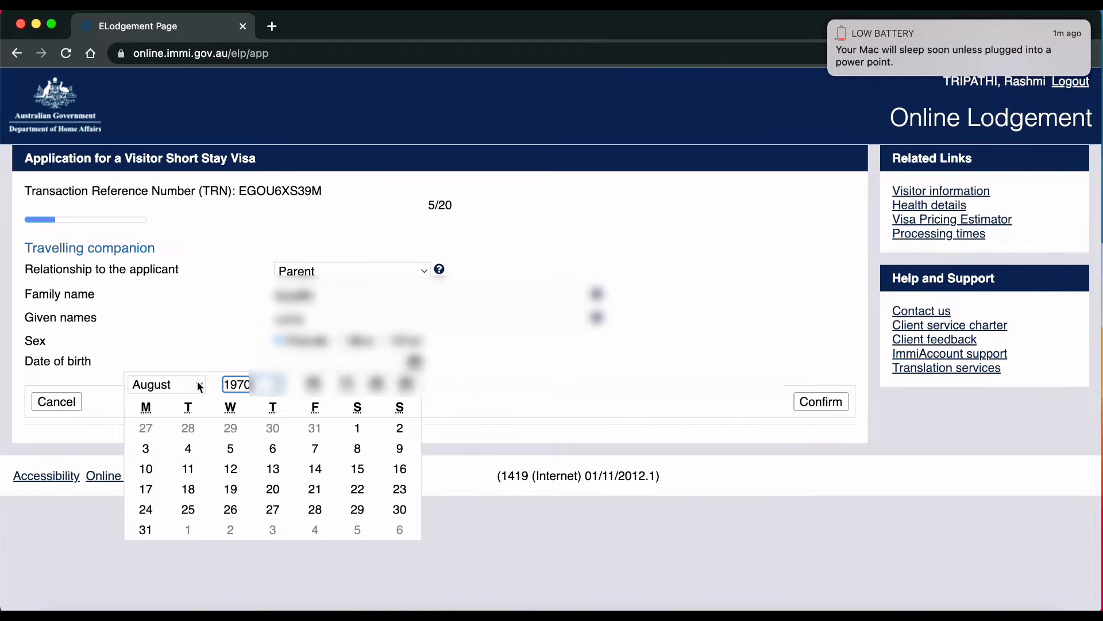
left_click(200, 387)
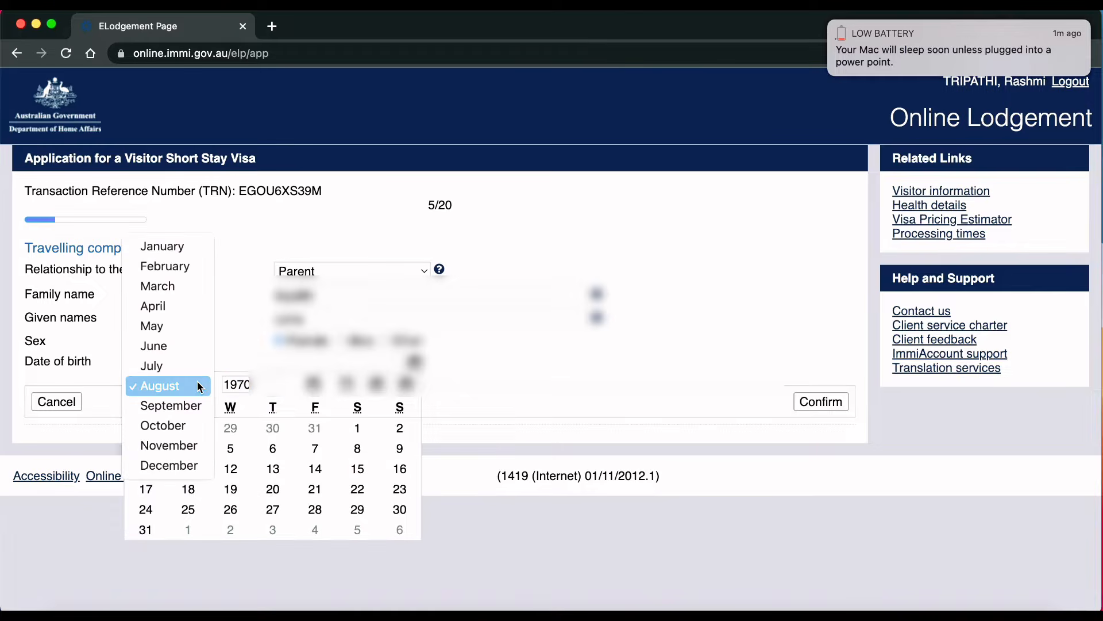
left_click(163, 306)
left_click(229, 428)
left_click(801, 401)
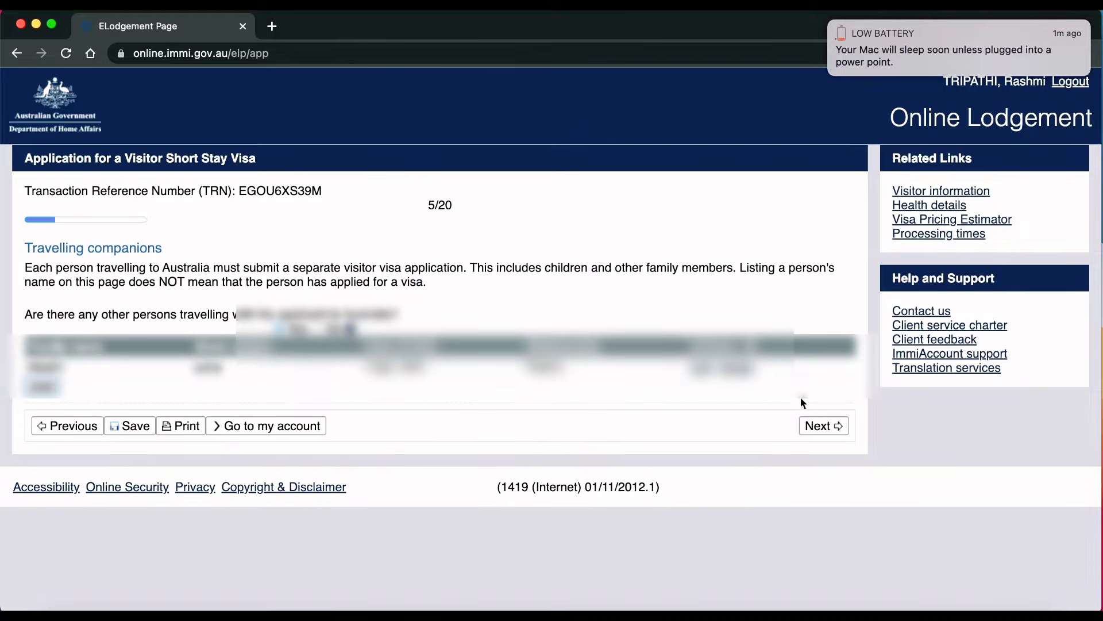
Step: Set usual residence and address country to INDIA and the nearest office to India, New Delhi
left_click(822, 426)
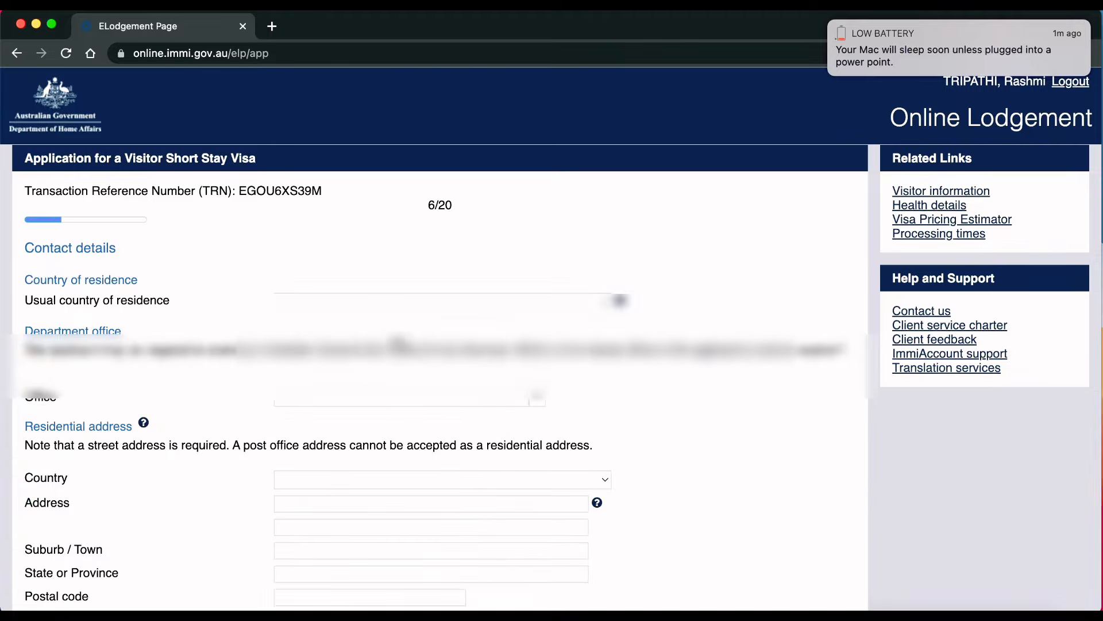
left_click(389, 303)
type("in")
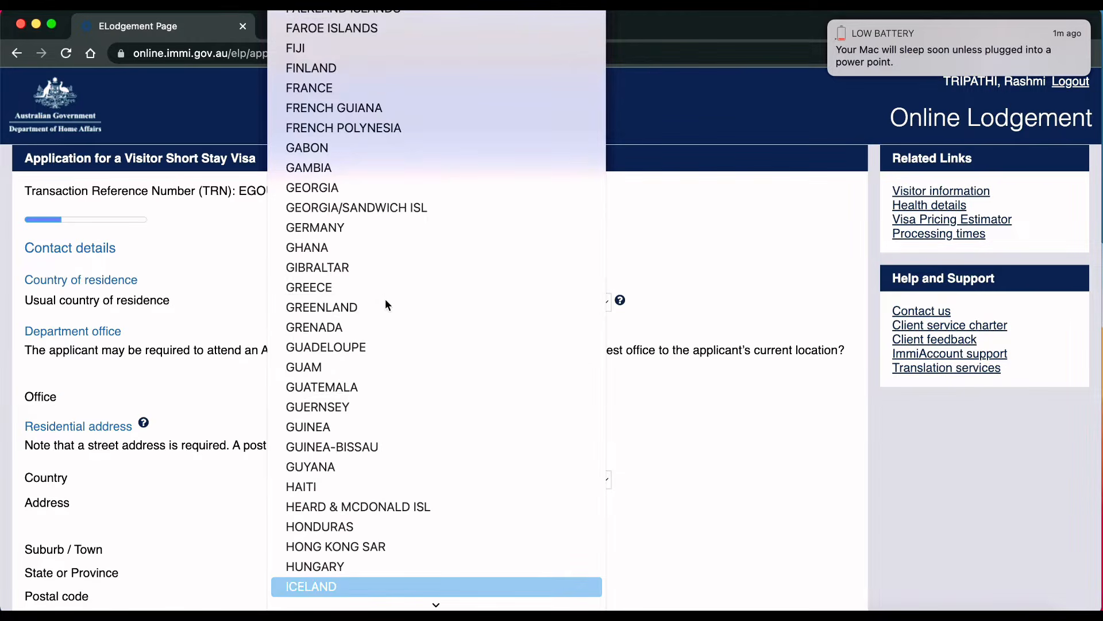
key("Return")
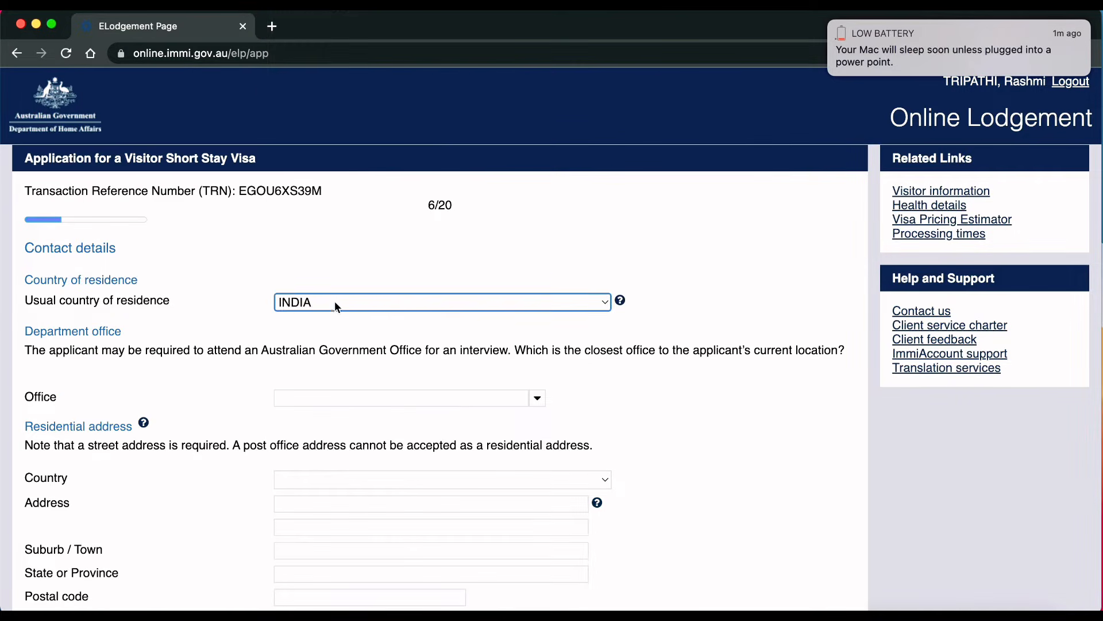
left_click(476, 396)
type("in")
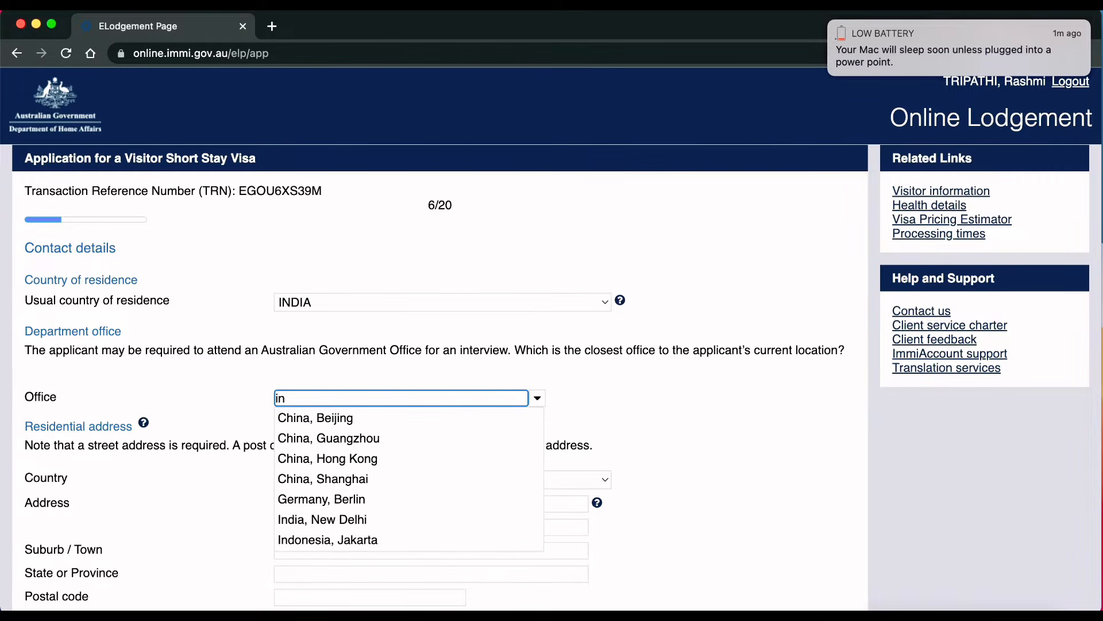
left_click(349, 521)
left_click(354, 479)
type("in")
key("Return")
Step: Fill in the residential street address, suburb, TAMIL NADU state and postcode
scroll(371, 312, "down", 4)
left_click(368, 300)
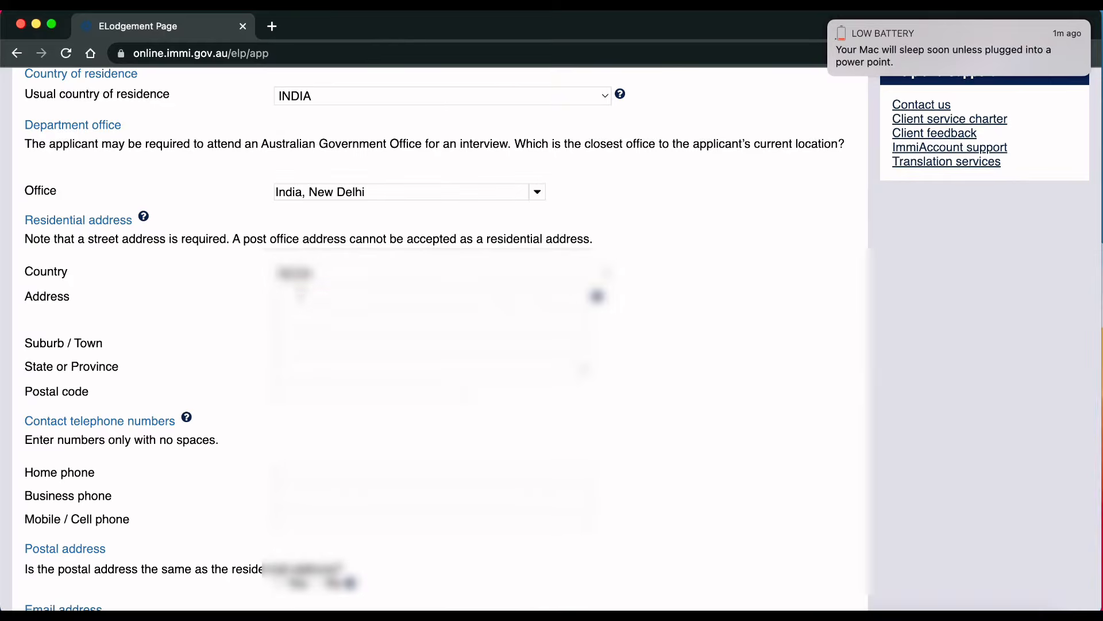
left_click(301, 297)
type("xyz address nagar")
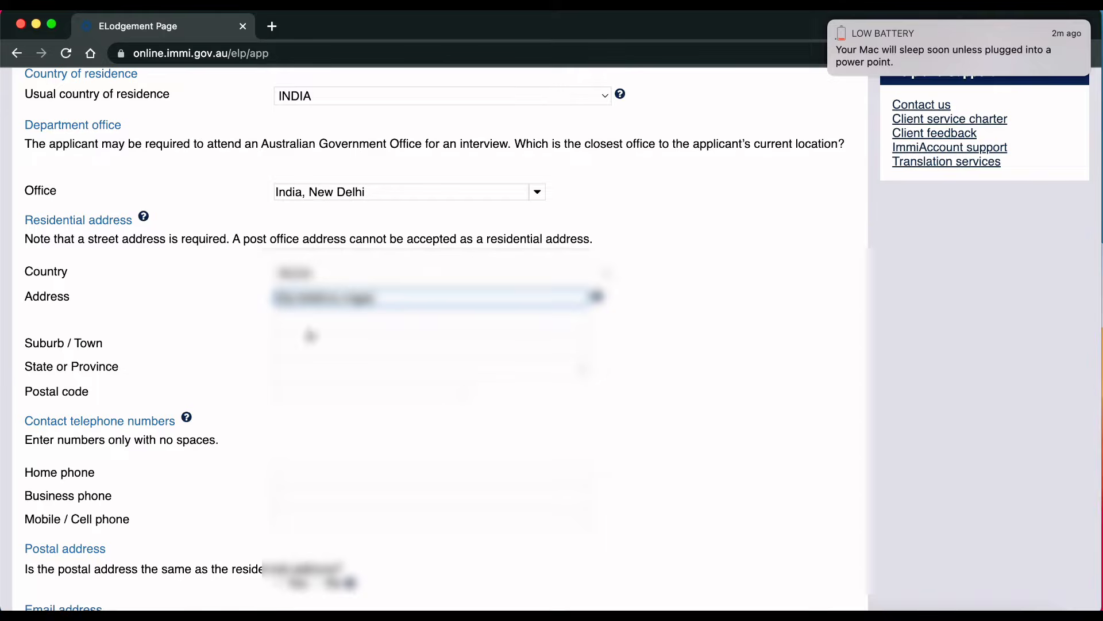
left_click(303, 321)
type("mumbai")
left_click(306, 344)
type("mumbai")
left_click(314, 371)
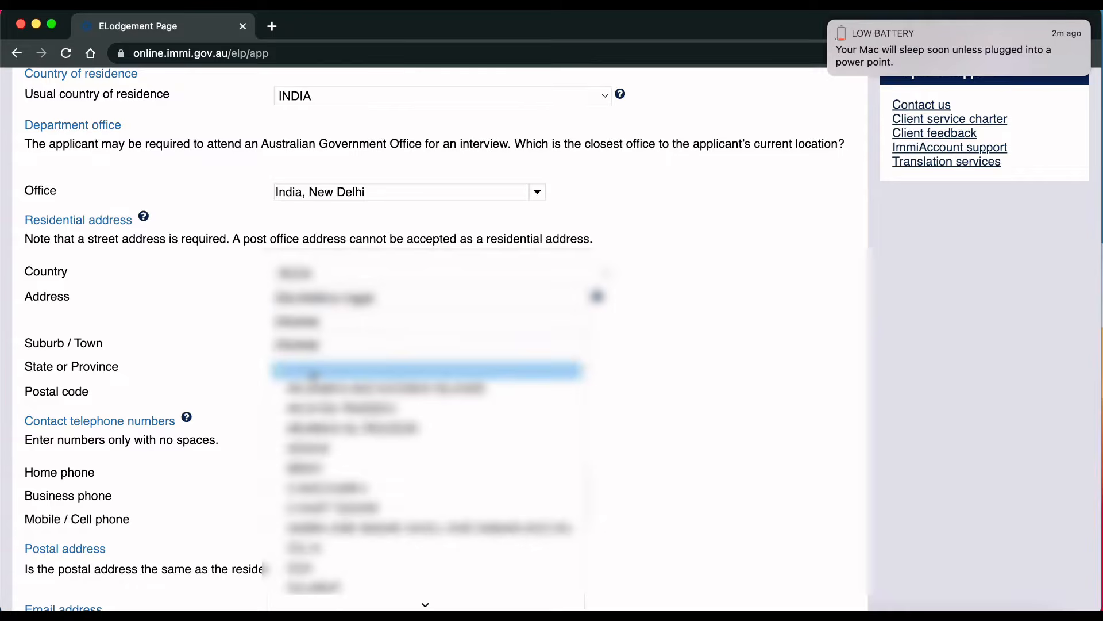
key("t")
key("Return")
left_click(313, 392)
type("600000")
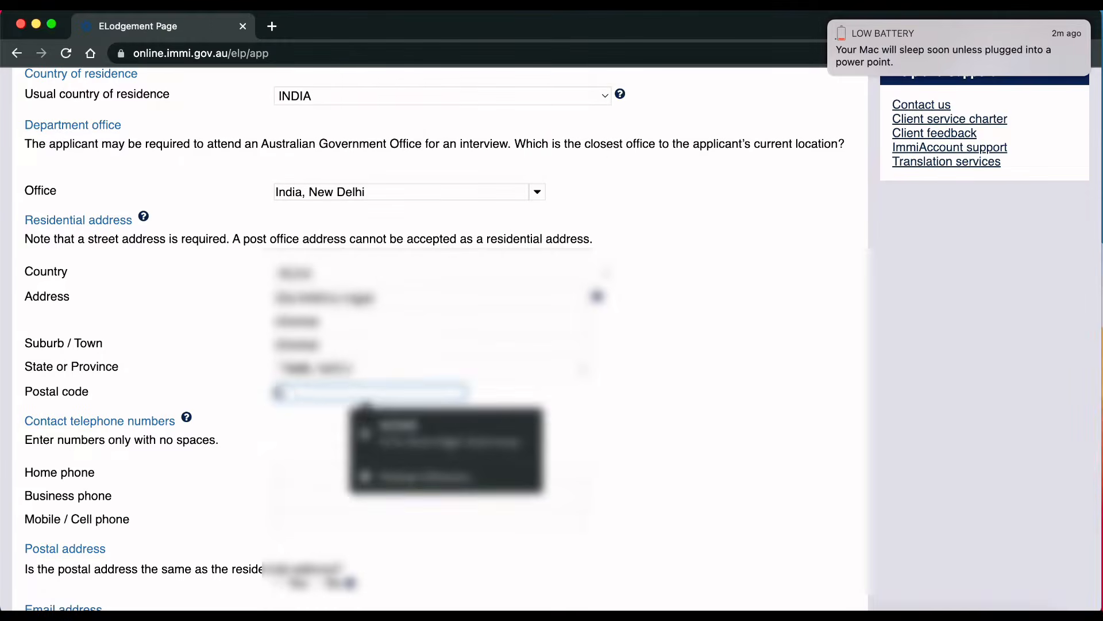
Step: Enter the applicant's mobile phone number and continue to the next page
left_click(325, 519)
type("9876543210")
scroll(583, 552, "down", 5)
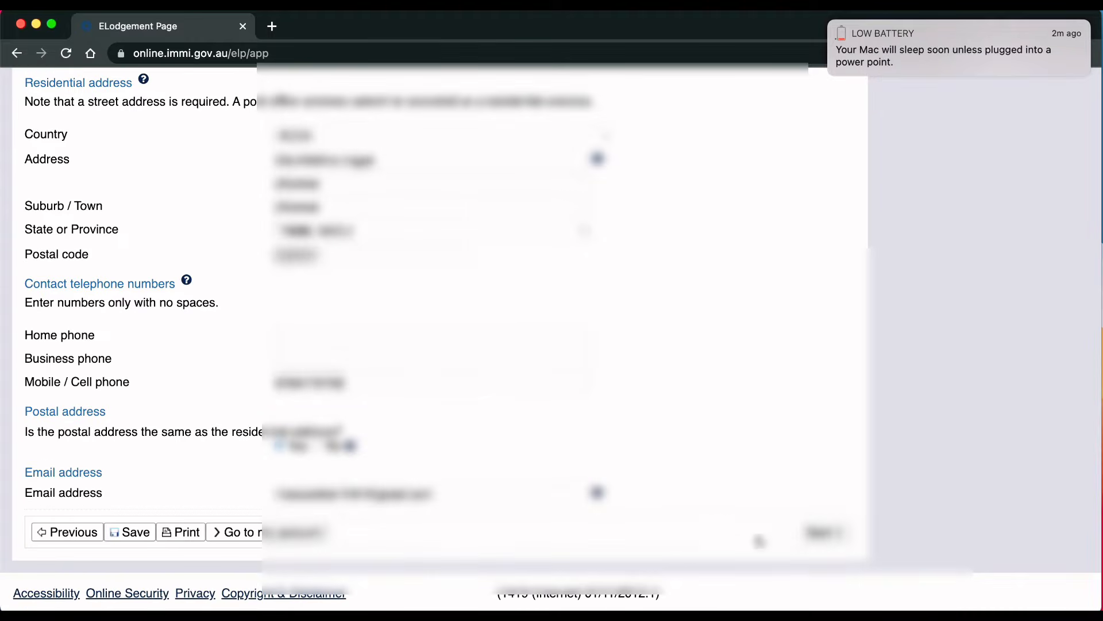
left_click(814, 535)
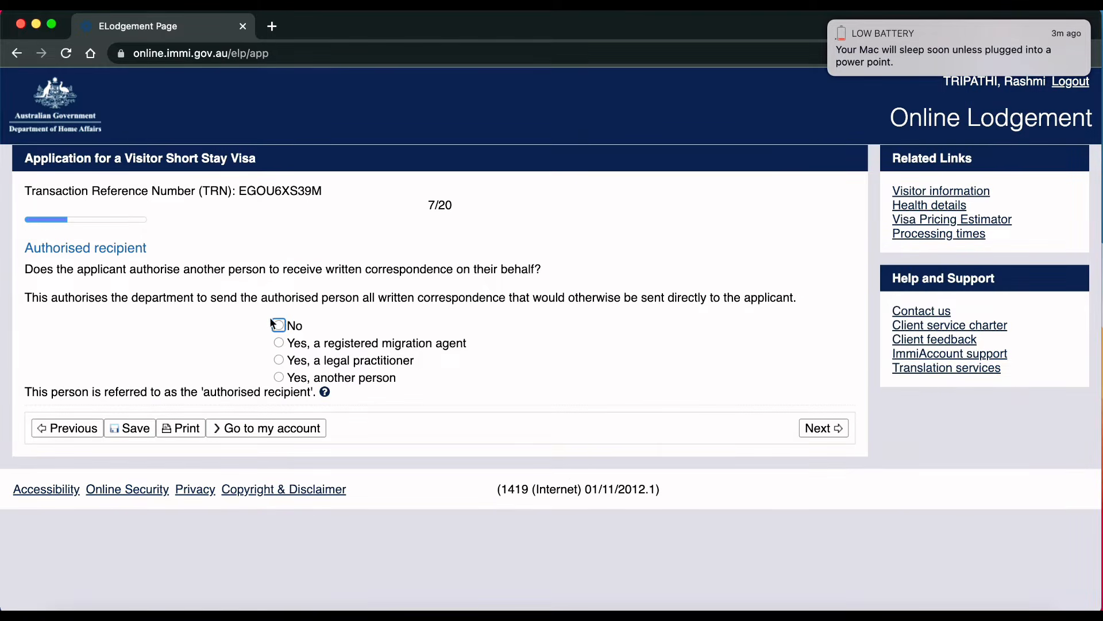
Step: Answer No to authorising another person to receive correspondence and continue
left_click(271, 323)
scroll(805, 523, "down", 2)
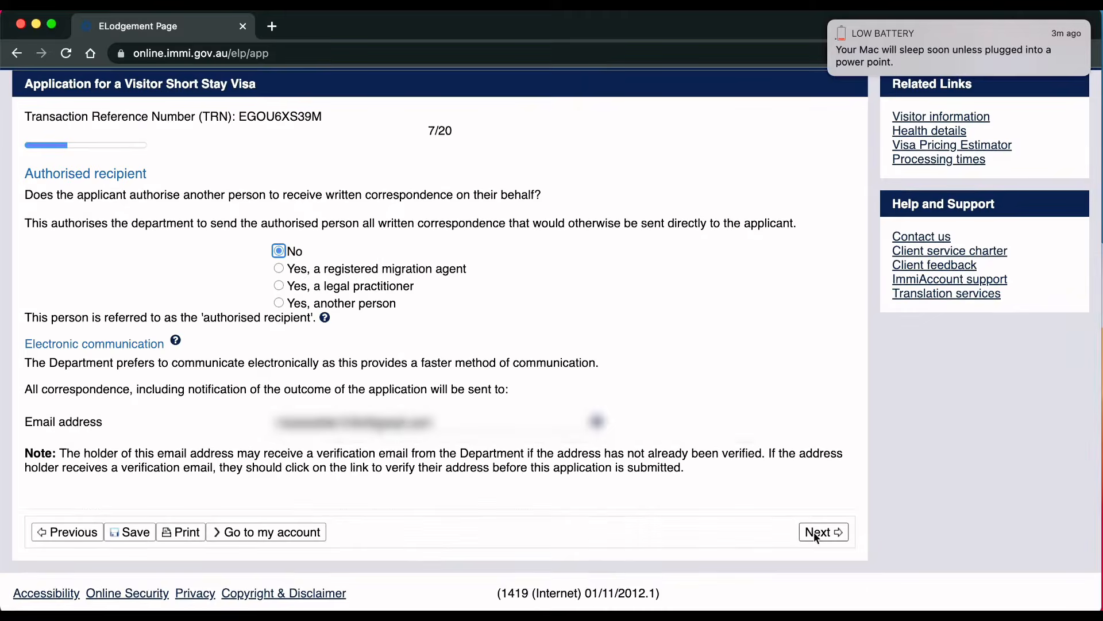
left_click(813, 532)
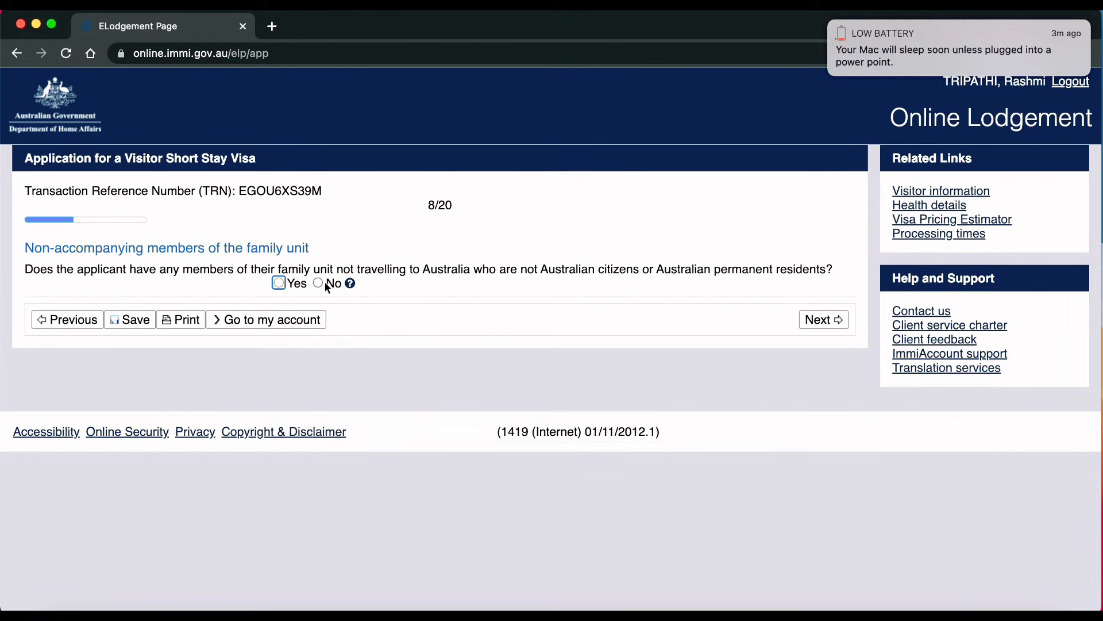
Step: Answer No to having non-accompanying family members and go to the next page
left_click(280, 284)
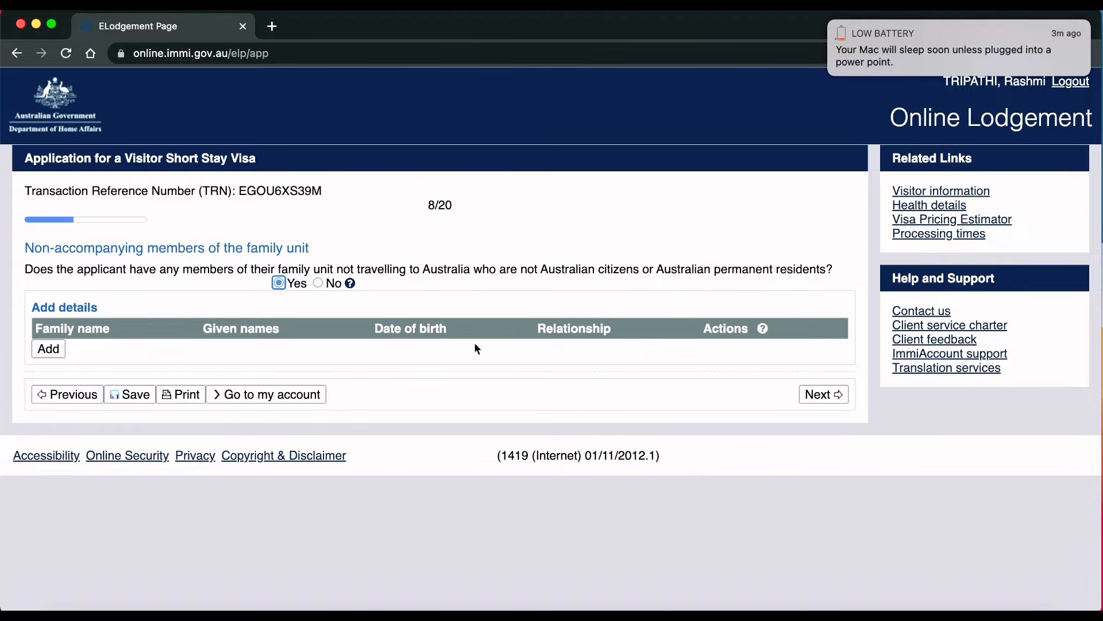
left_click(318, 283)
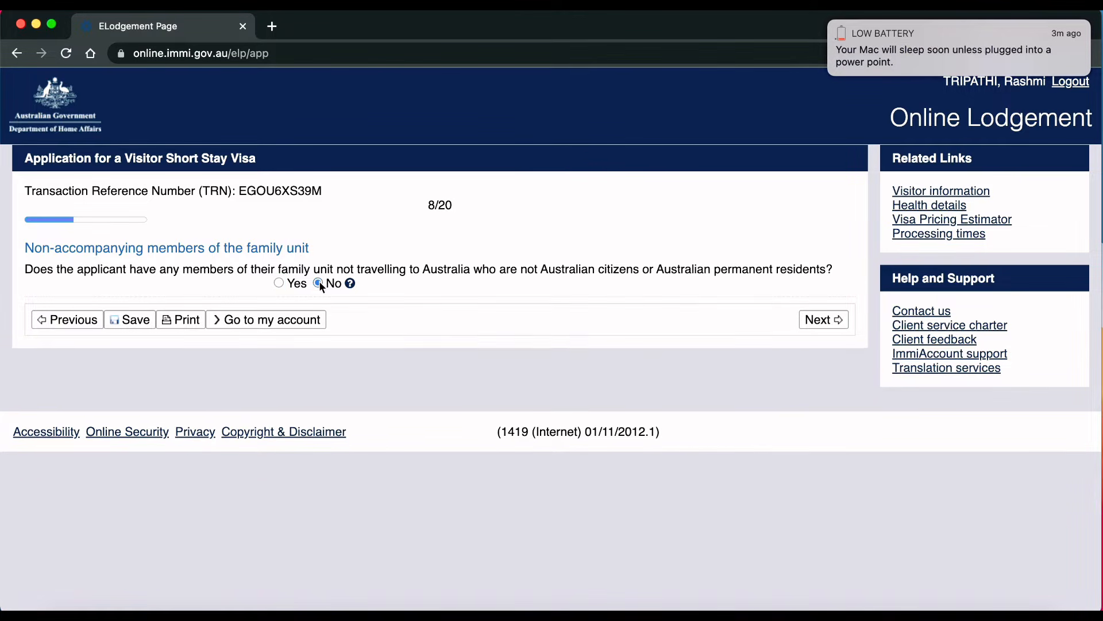
left_click(808, 318)
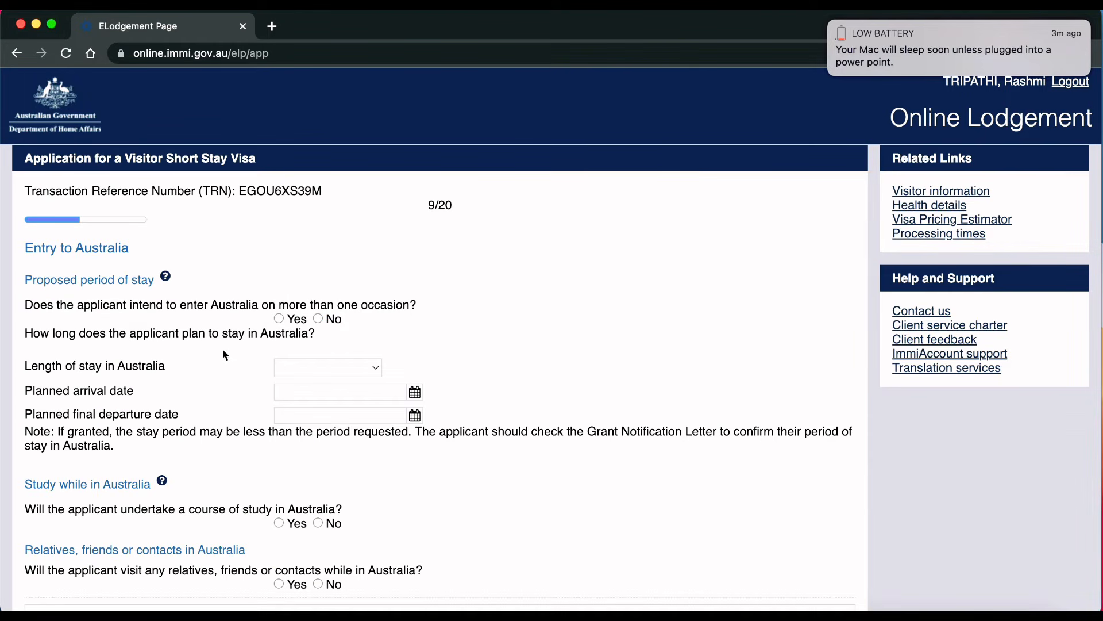
Step: Answer No to multiple entries and choose a stay of up to 3 months
left_click(318, 319)
left_click(376, 368)
left_click(356, 384)
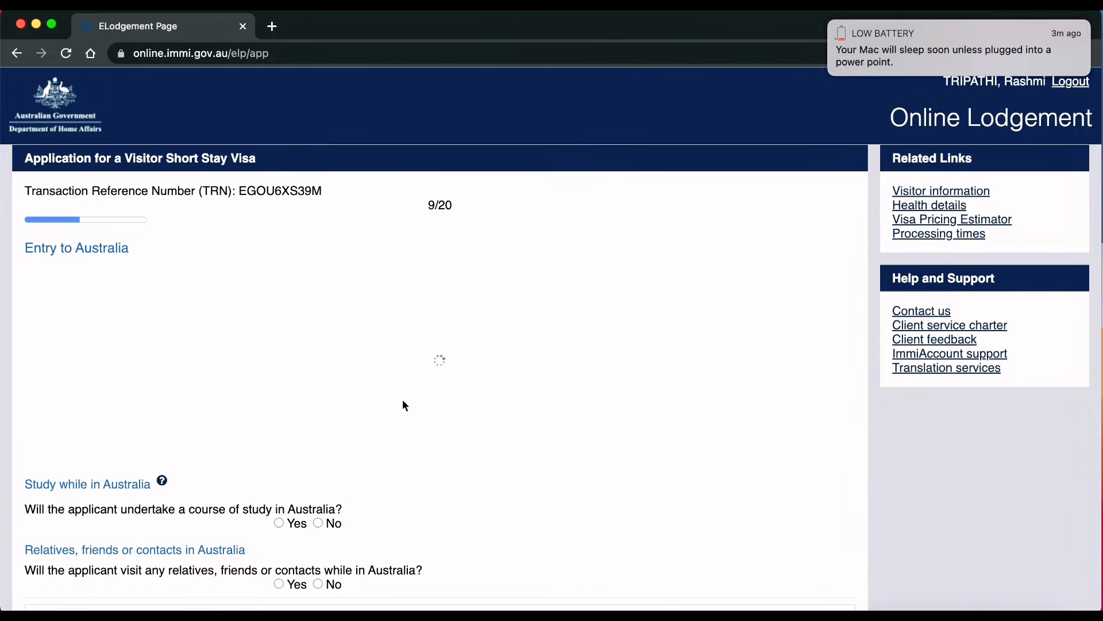
Step: Set the arrival date to 21 Sep 2022 and final departure to 20 Nov 2022
left_click(416, 394)
left_click(199, 414)
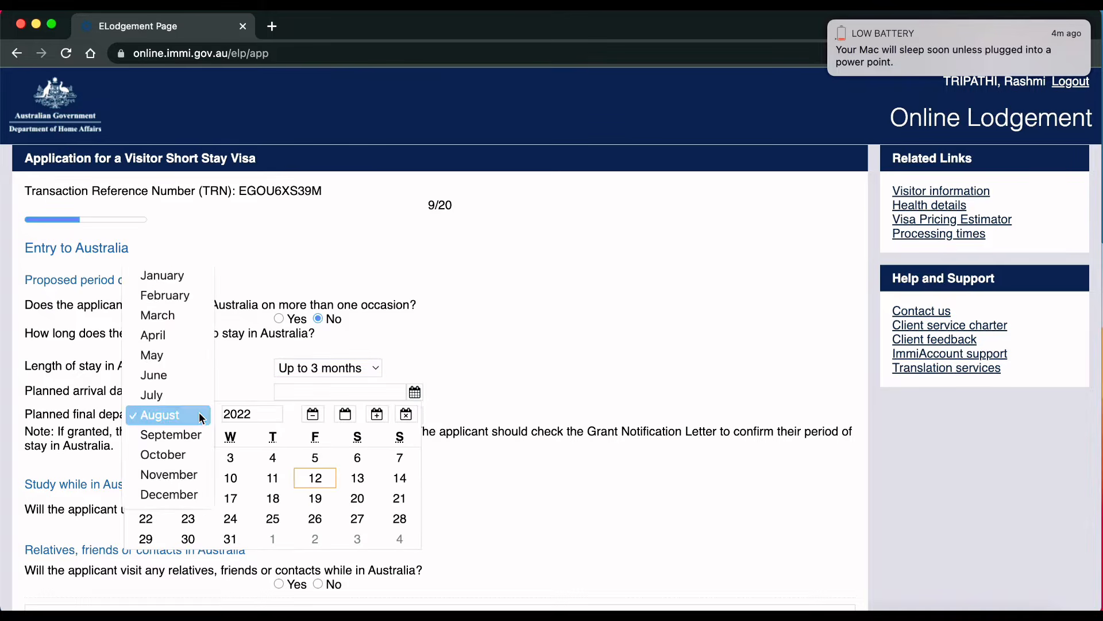
left_click(186, 436)
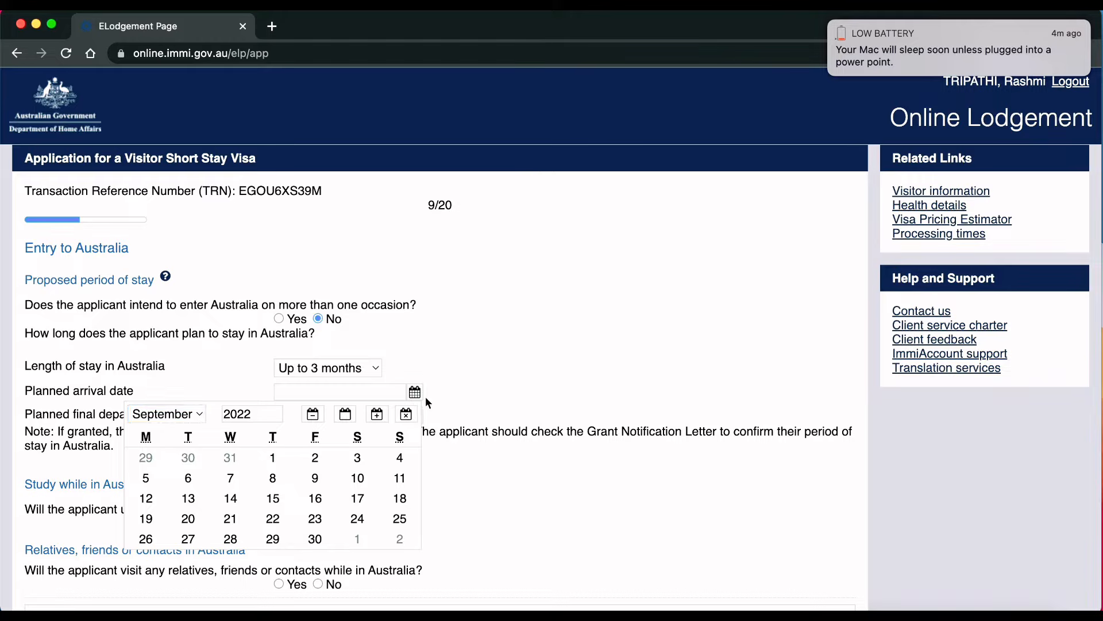
left_click(230, 518)
left_click(415, 415)
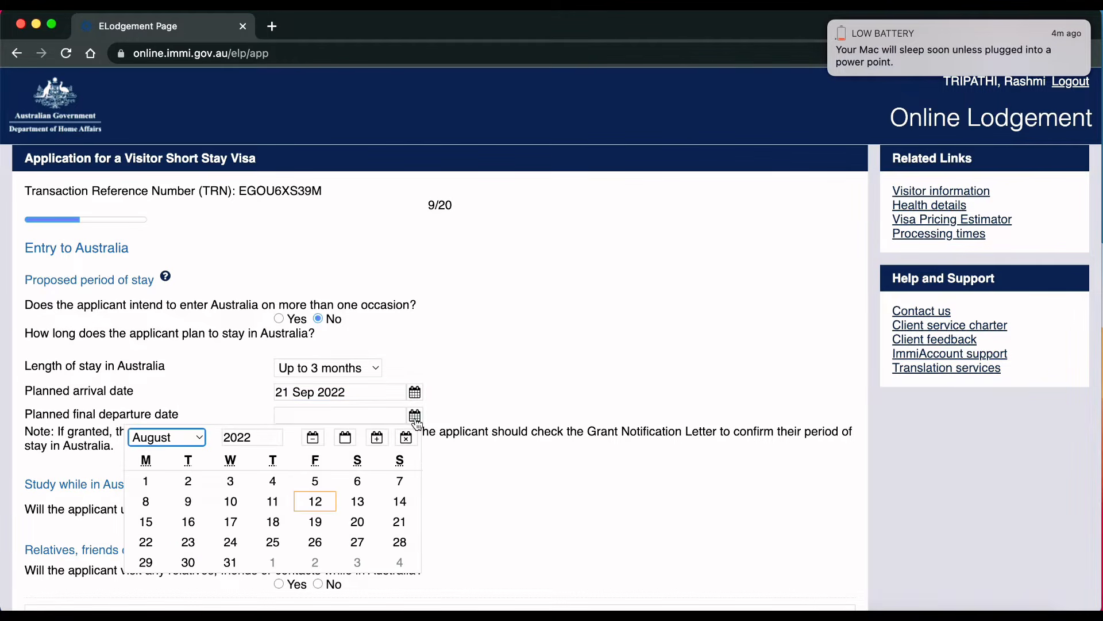
left_click(202, 443)
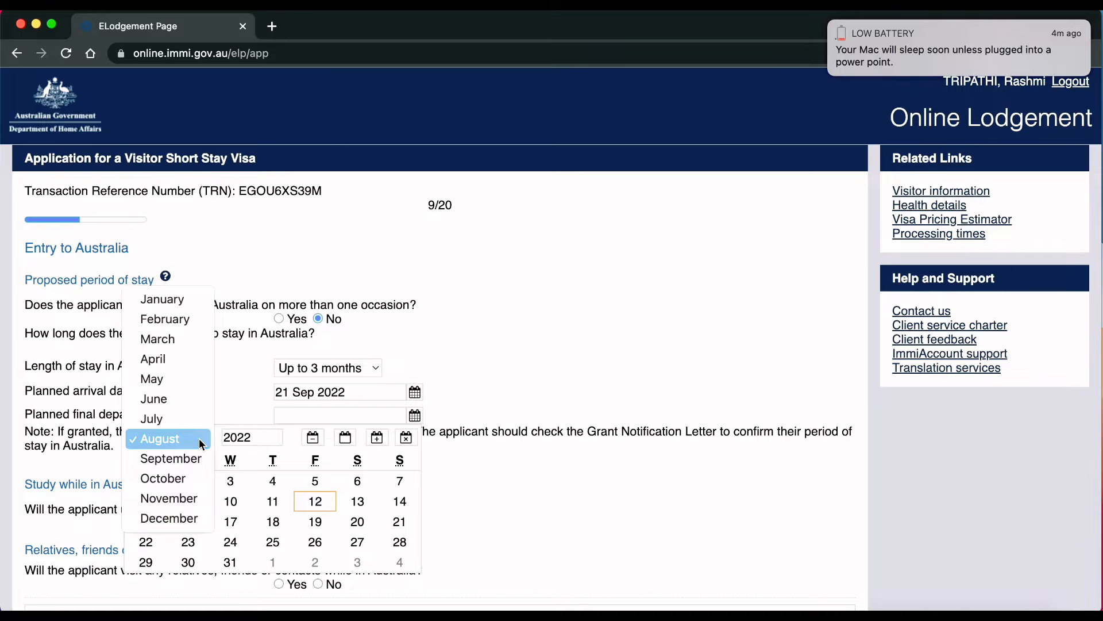
left_click(171, 497)
left_click(395, 524)
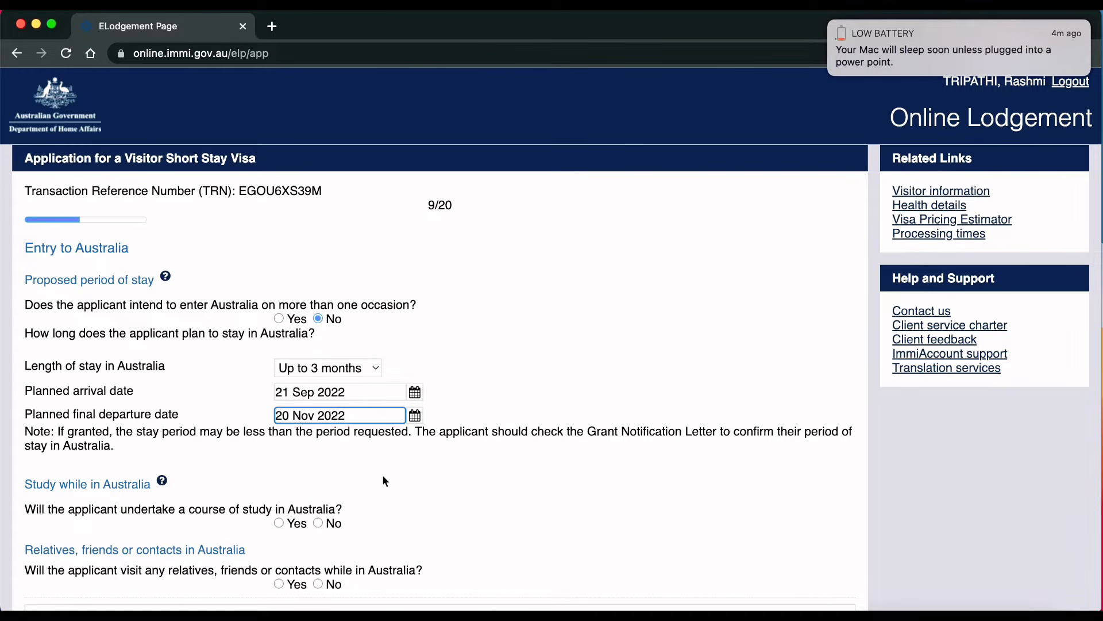
Step: Answer No to studying, Yes to visiting relatives, and start adding an Australian contact
left_click(316, 523)
scroll(462, 505, "down", 2)
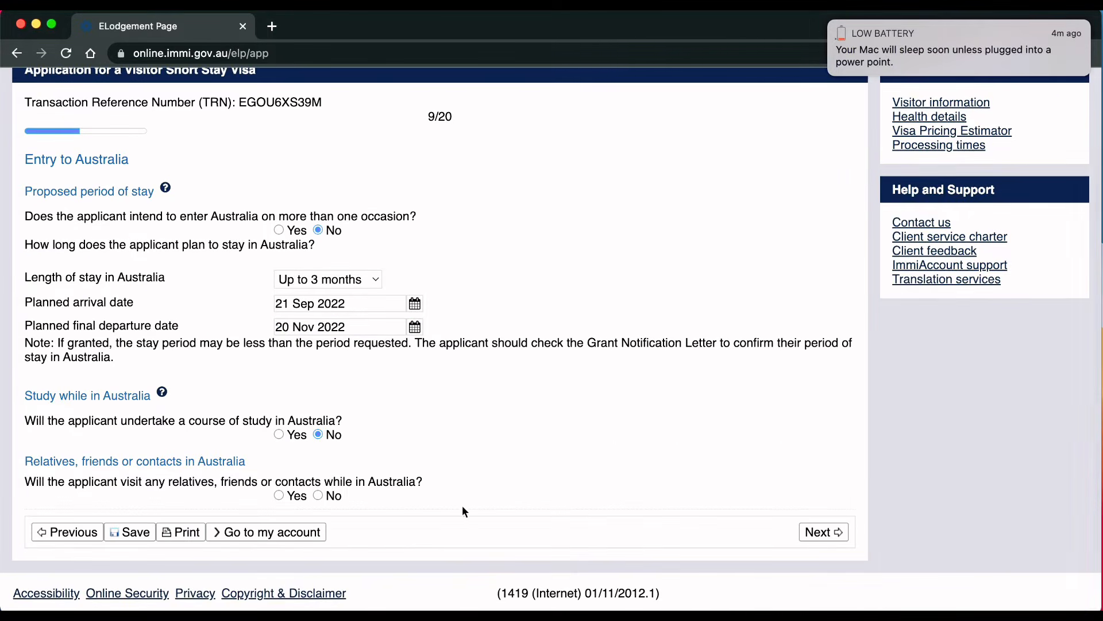
left_click(279, 494)
scroll(638, 502, "down", 2)
left_click(50, 487)
left_click(345, 302)
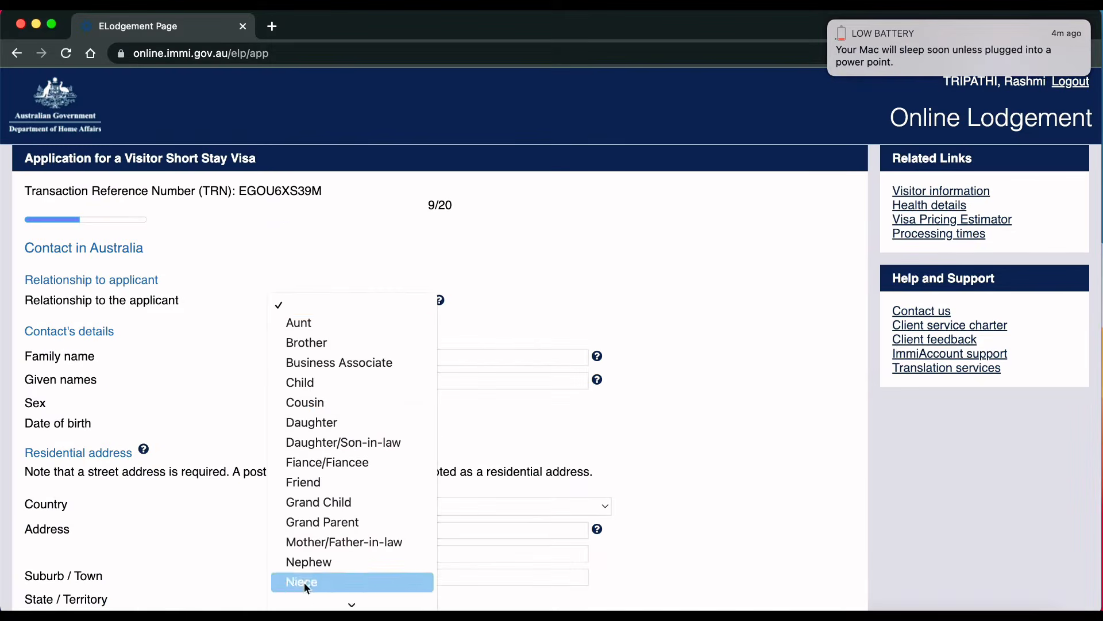
Step: Add the contact as Sister with family and given names, female, born 21 Sep 1990
left_click(314, 468)
left_click(323, 357)
left_click(344, 380)
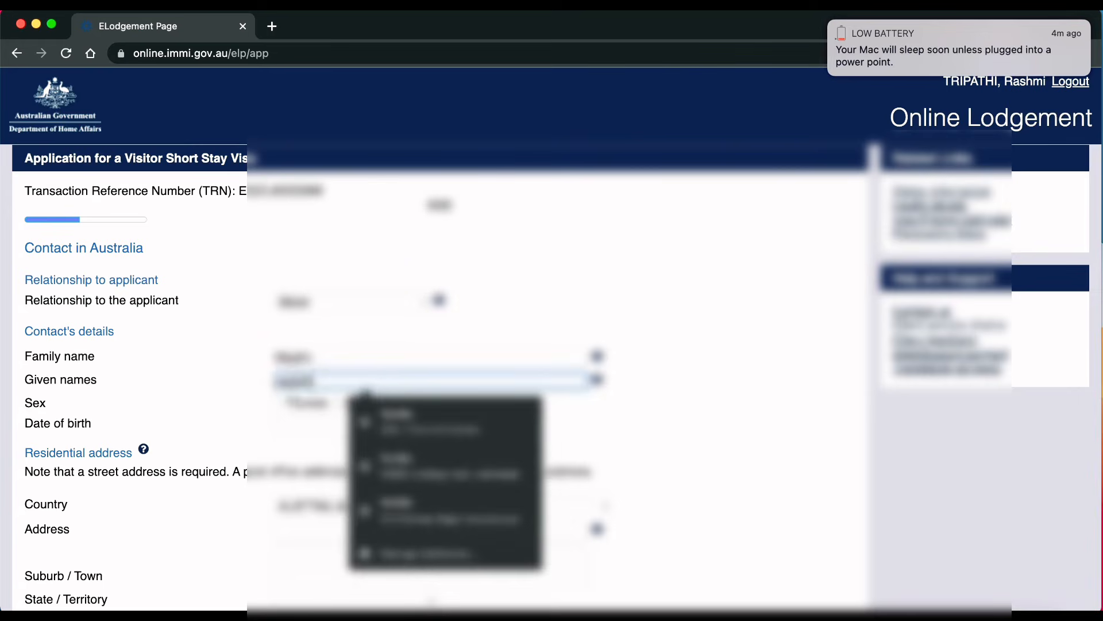
left_click(278, 403)
left_click(416, 424)
double_click(237, 447)
type("1990")
left_click(167, 447)
left_click(174, 470)
left_click(315, 510)
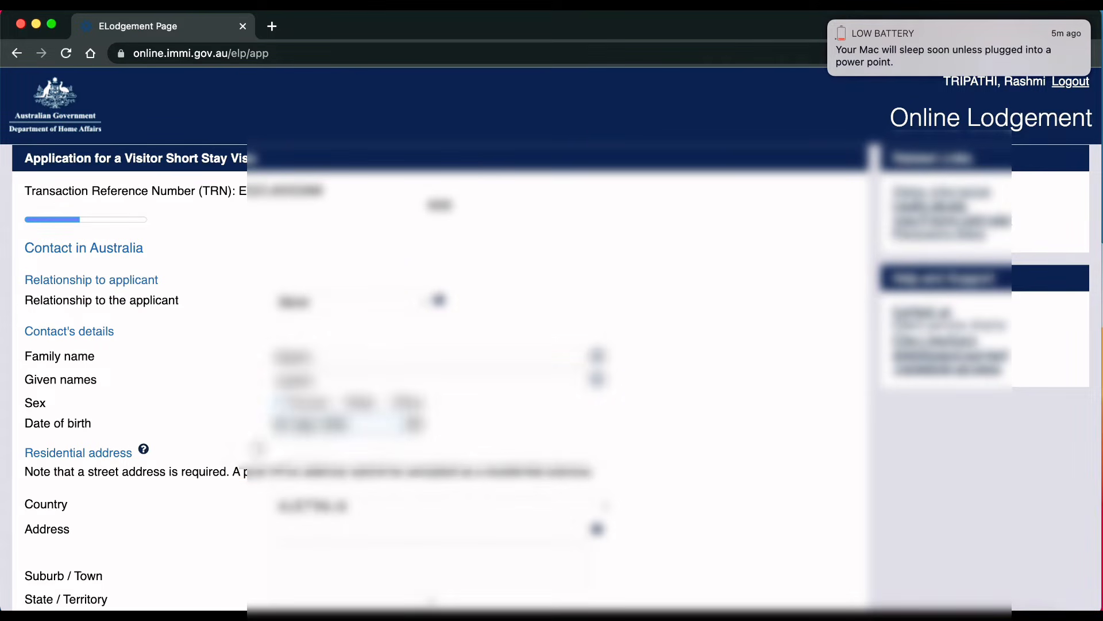
Step: Enter the contact's street address, suburb, New South Wales state and postcode
scroll(402, 459, "down", 3)
left_click(345, 363)
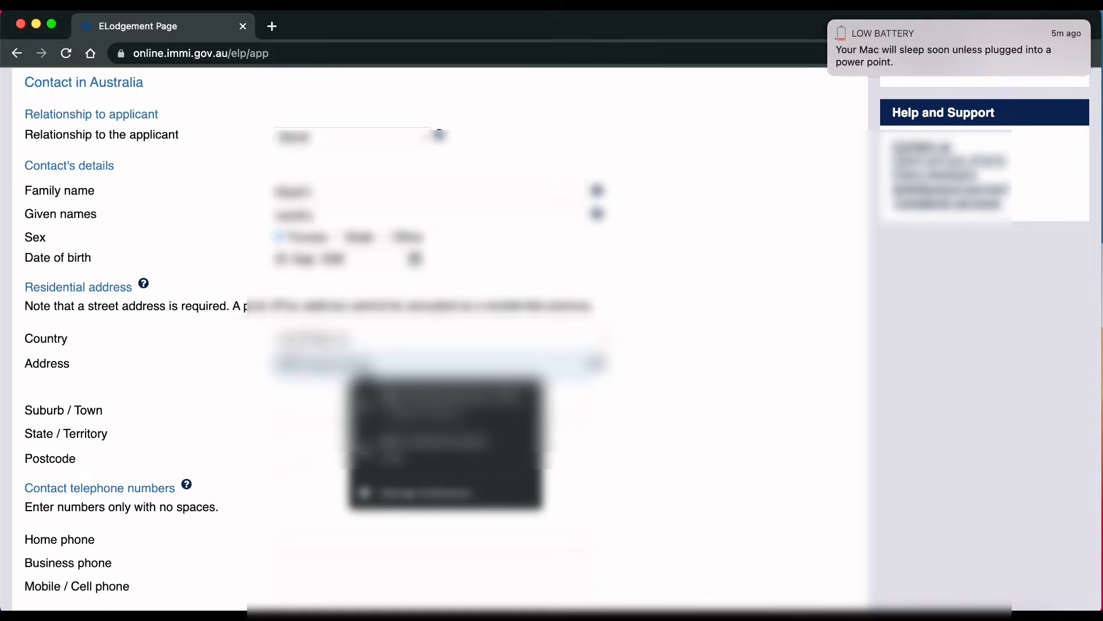
left_click(344, 386)
left_click(345, 409)
type("Mlacktown")
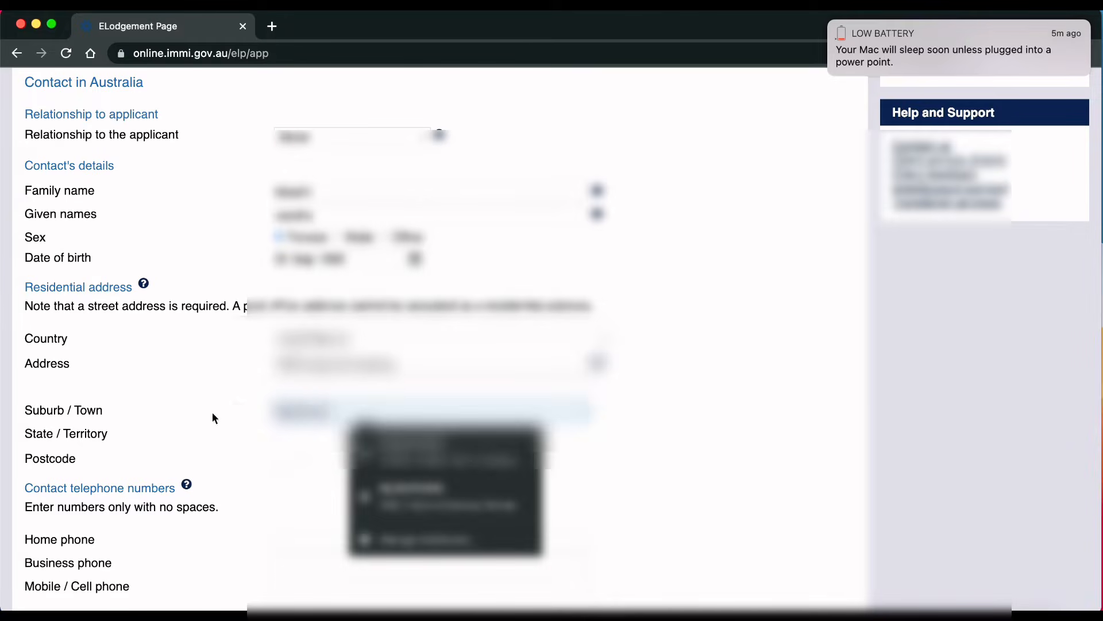
left_click(332, 435)
left_click(340, 476)
left_click(288, 460)
type("2148")
Step: Enter the contact's mobile number and email address, then save and continue
scroll(434, 406, "down", 3)
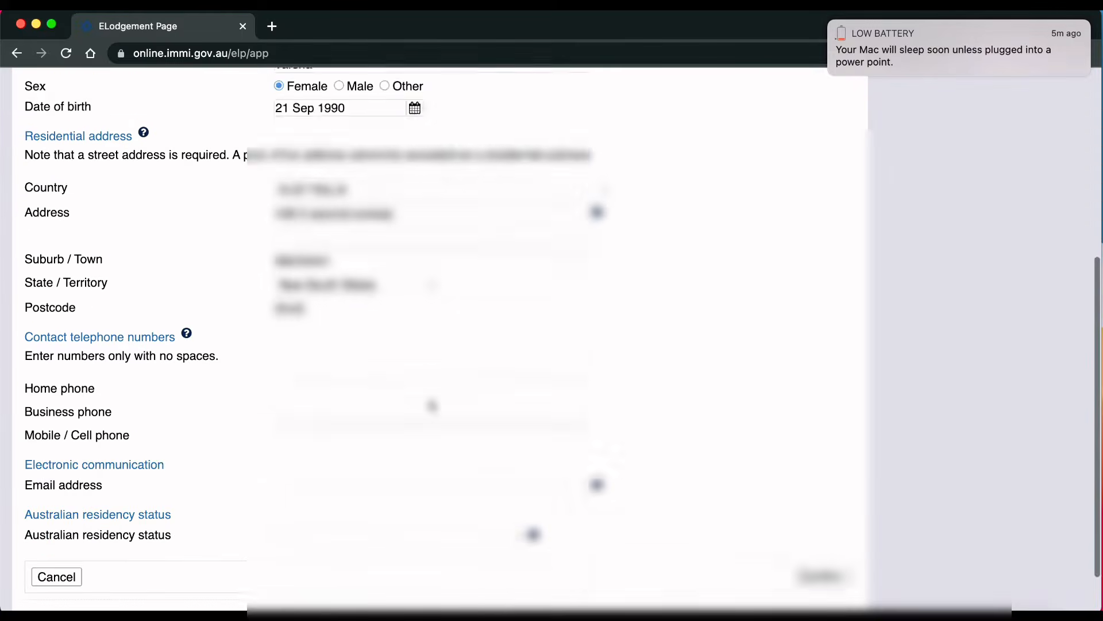
left_click(300, 388)
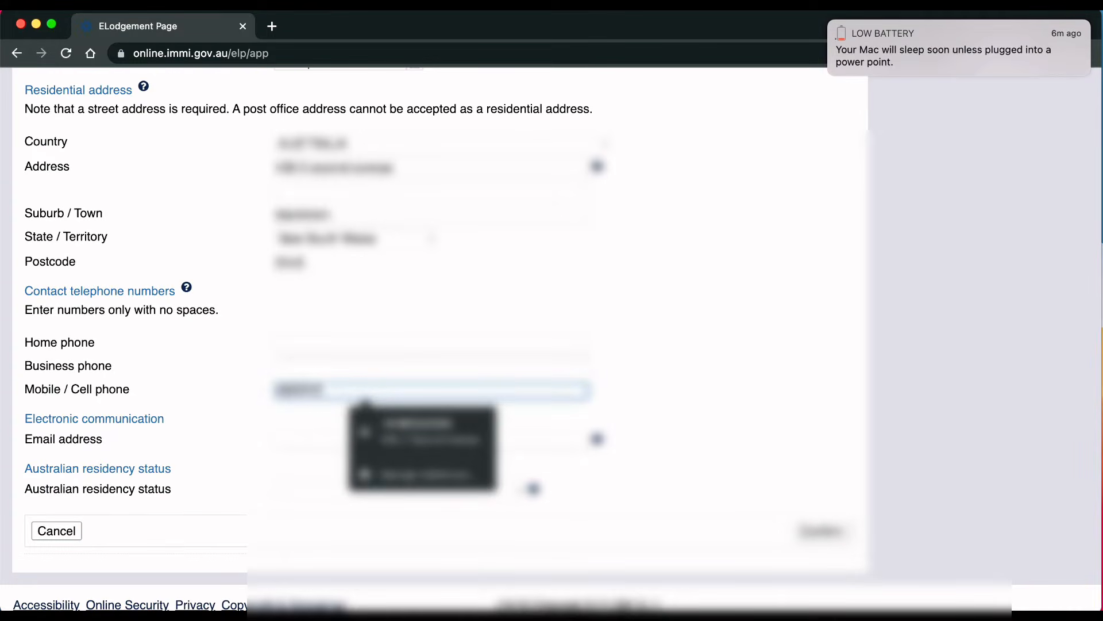
left_click(319, 441)
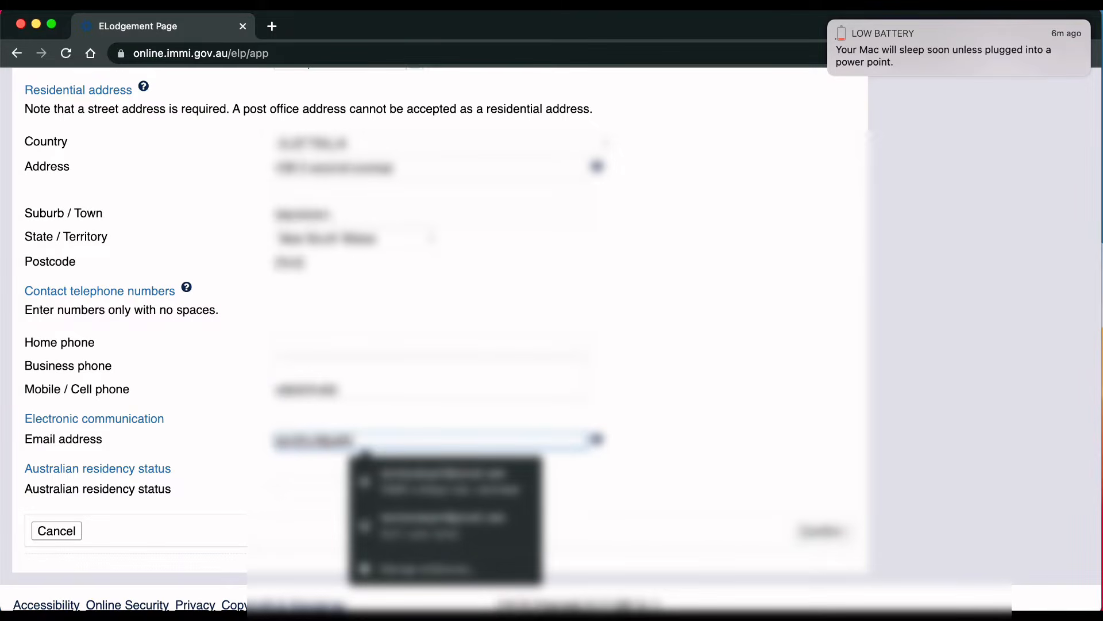
left_click(665, 346)
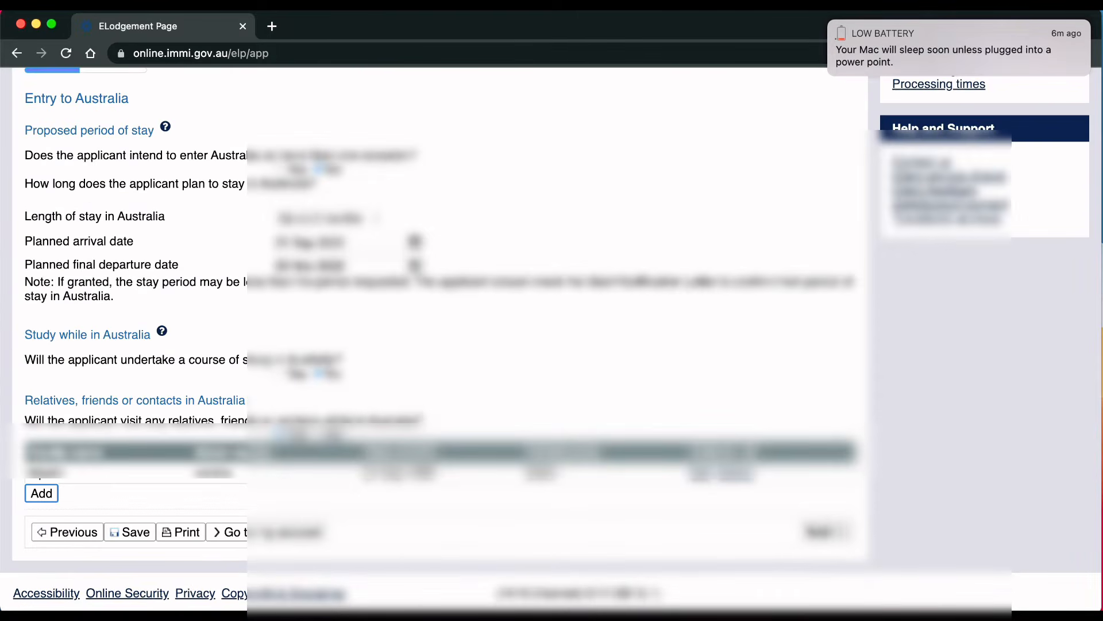
left_click(825, 530)
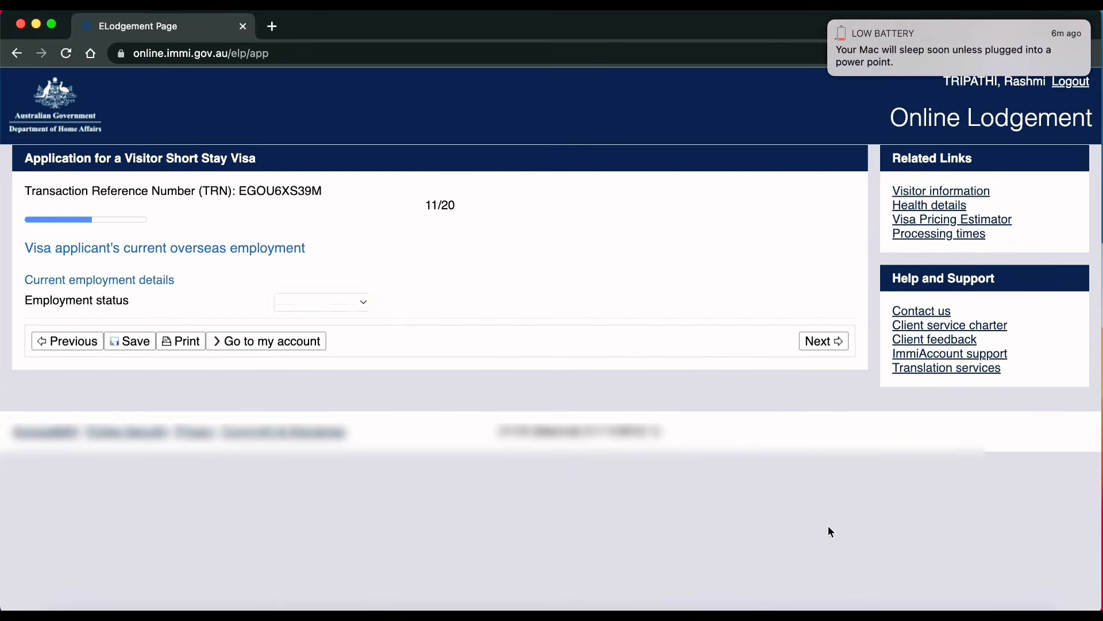
Step: Change employment status from Student to Other with details 'Social media influencer', then continue
left_click(362, 298)
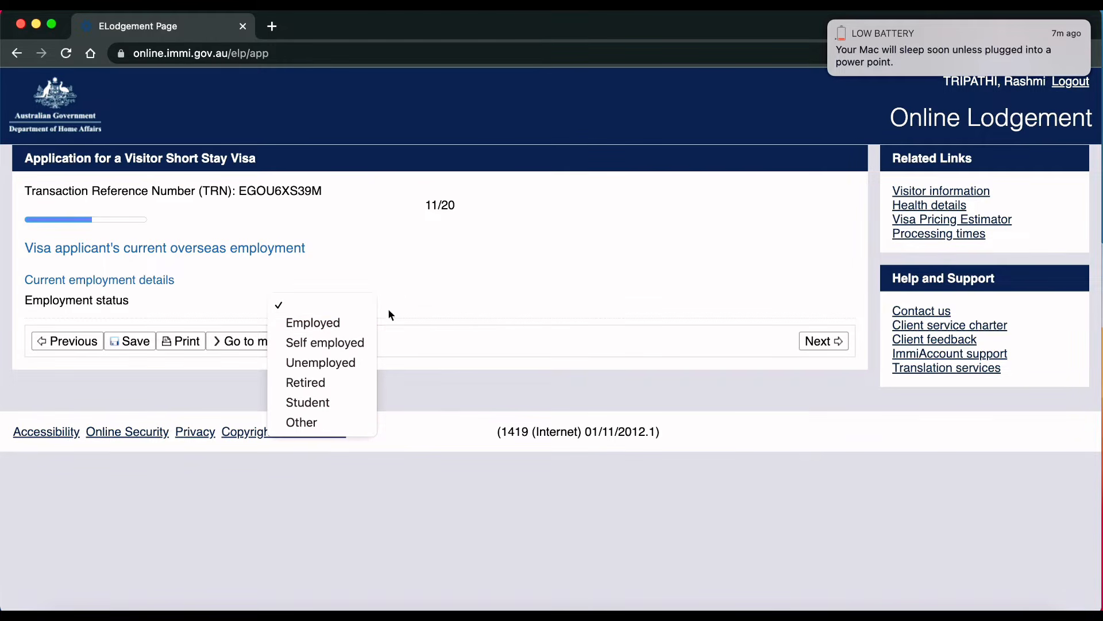
left_click(336, 401)
left_click(354, 302)
left_click(353, 323)
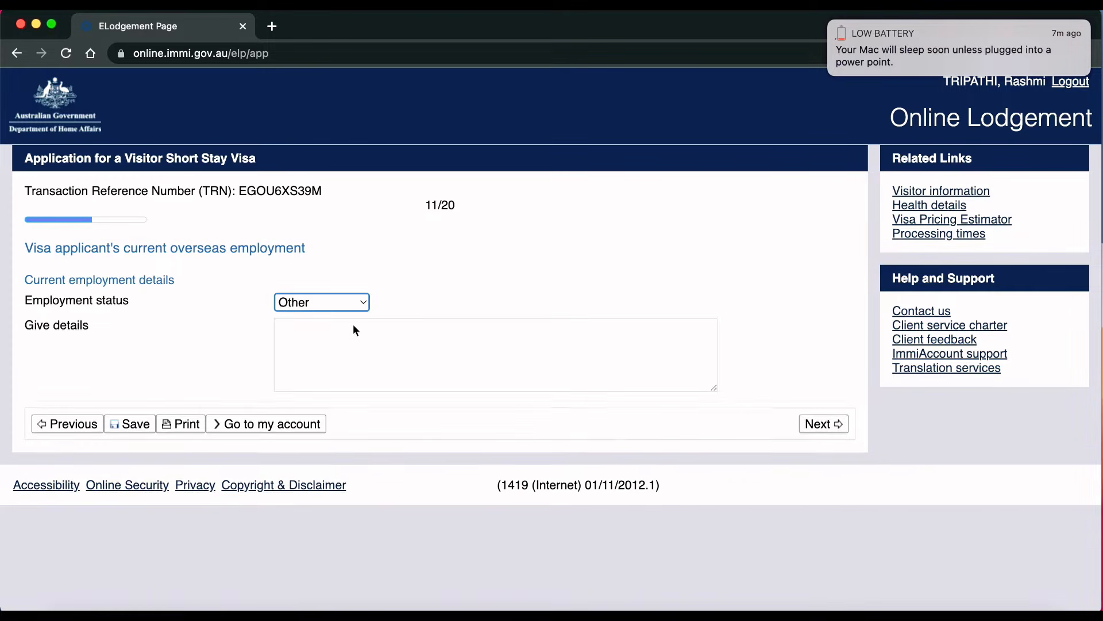
left_click(292, 324)
type("so")
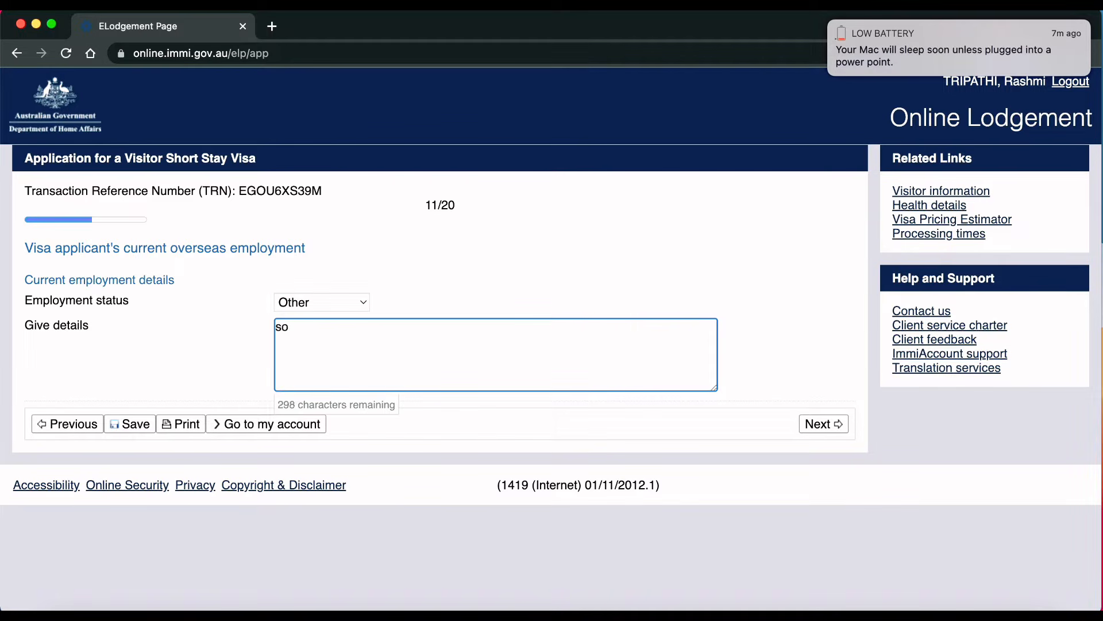
key("BackSpace")
key("BackSpace")
type("Social media influencer")
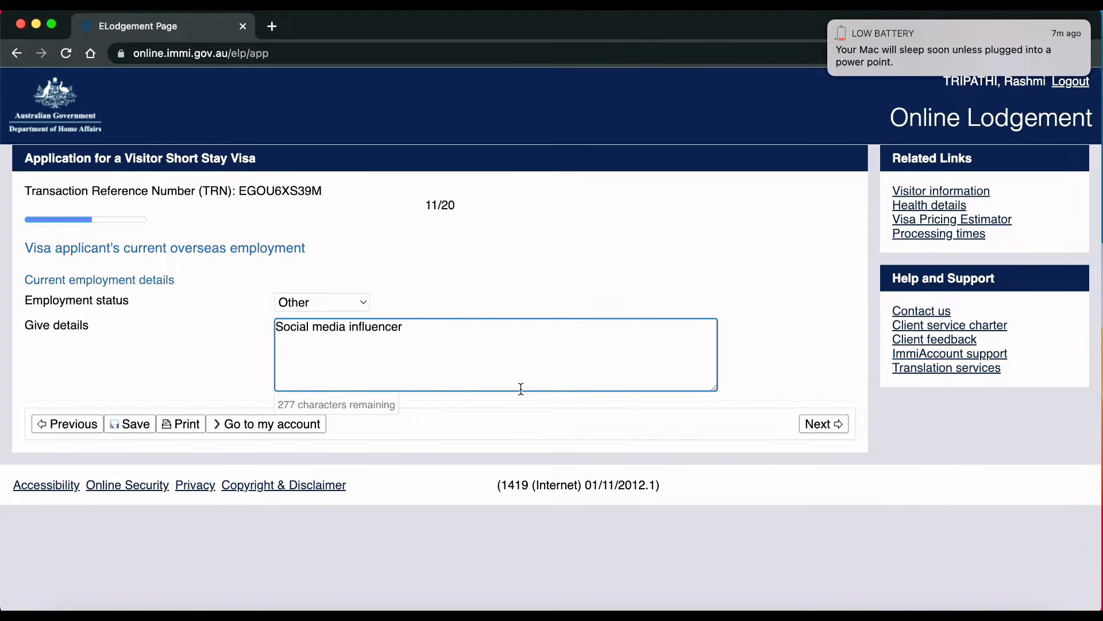
left_click(816, 425)
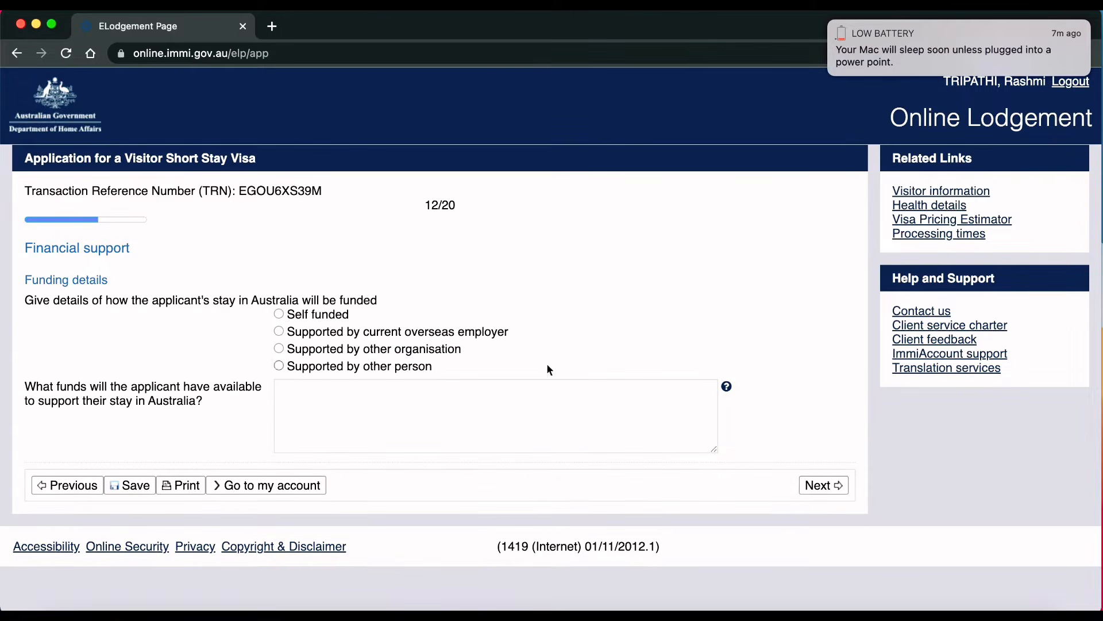
Step: Mark the stay as supported by another person with Accommodation, noting 5 lakh+ in savings
left_click(278, 314)
left_click(279, 365)
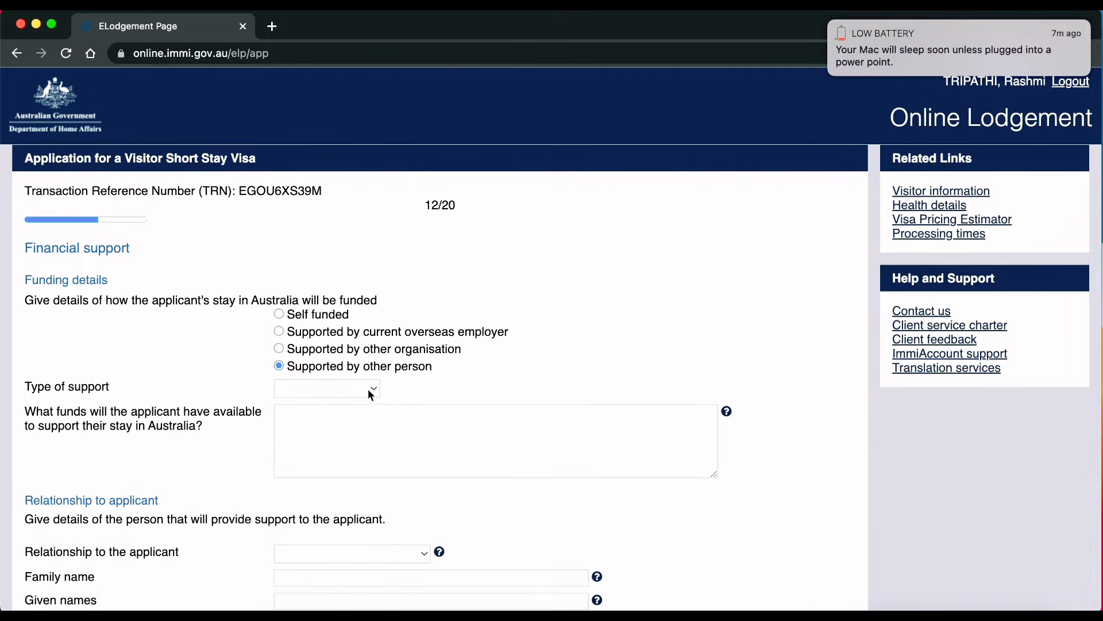
left_click(371, 391)
left_click(353, 425)
left_click(322, 431)
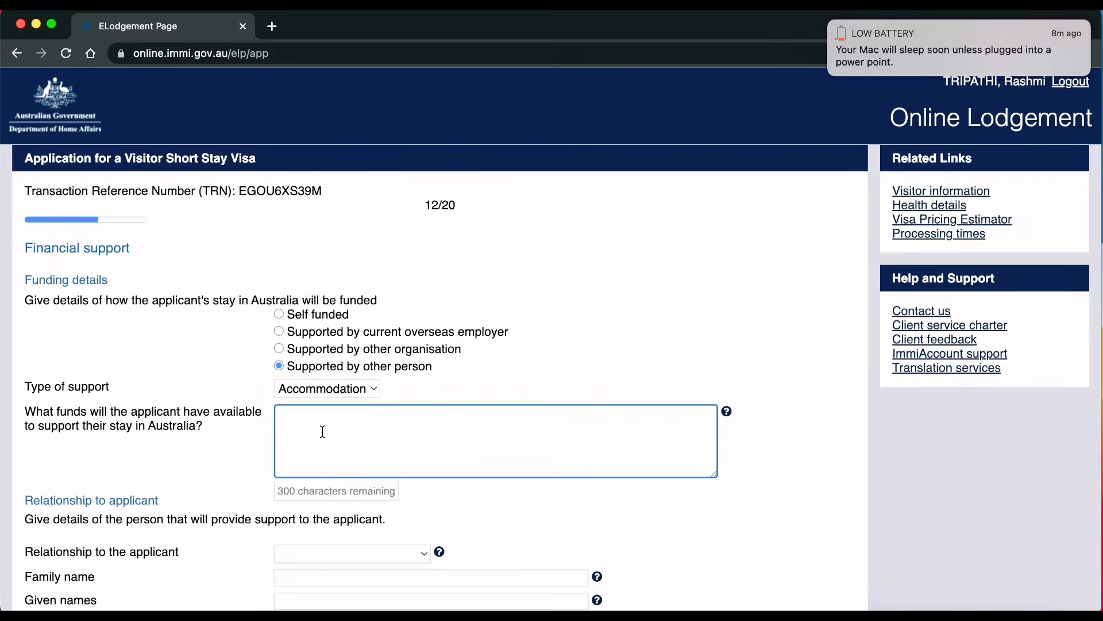
type("i have 5lakh+ in my sa")
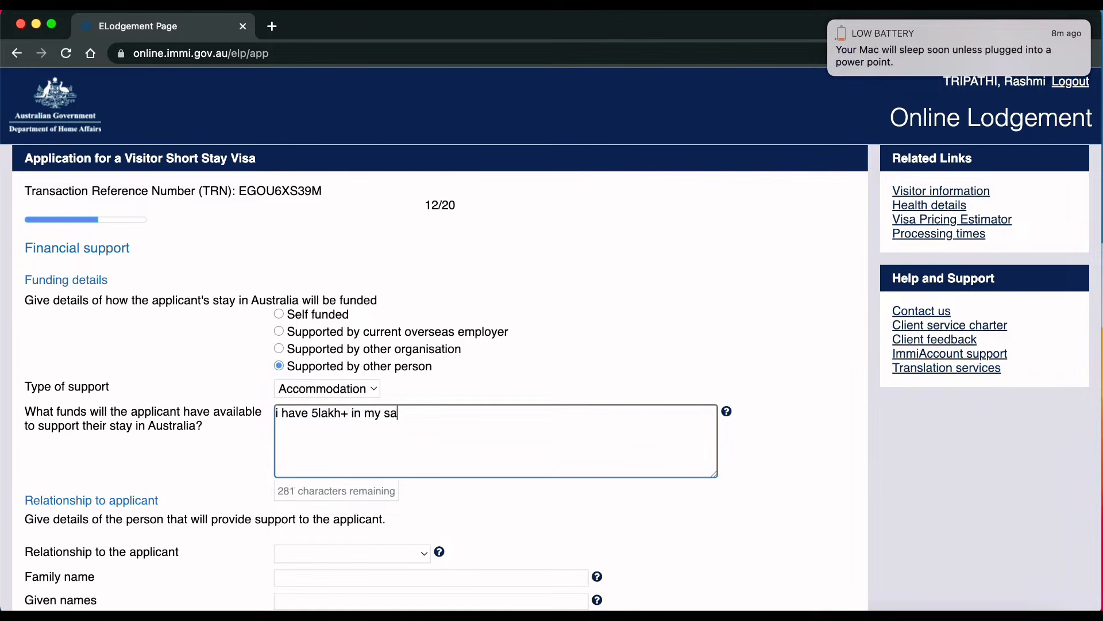
type("vings account")
Step: Set the supporter's relationship to Sister and enter their family and given names
scroll(290, 541, "down", 3)
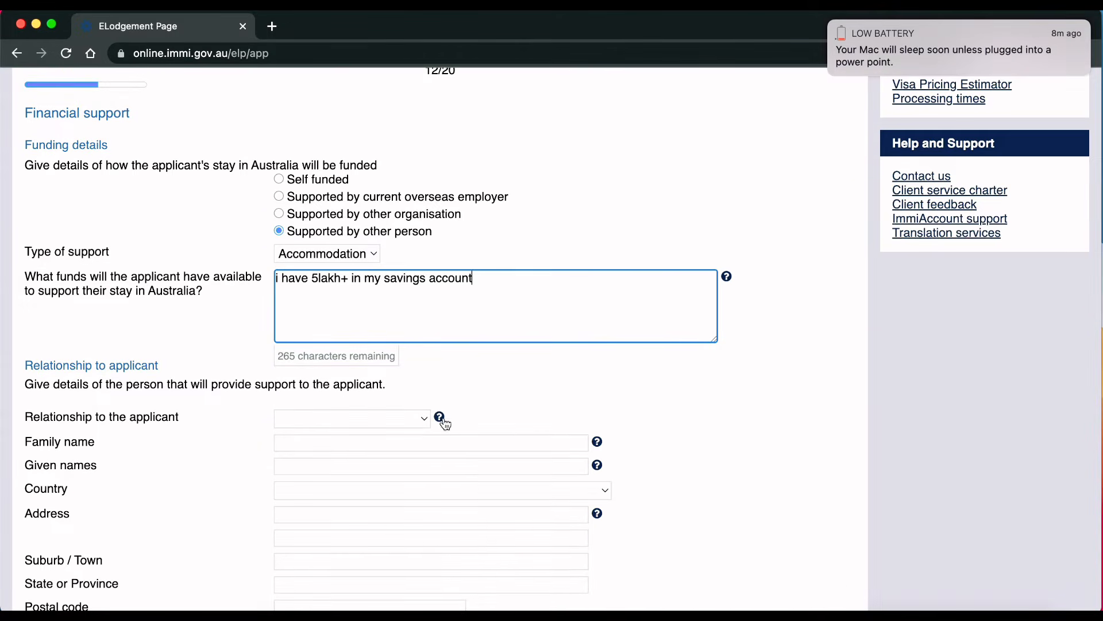
left_click(426, 420)
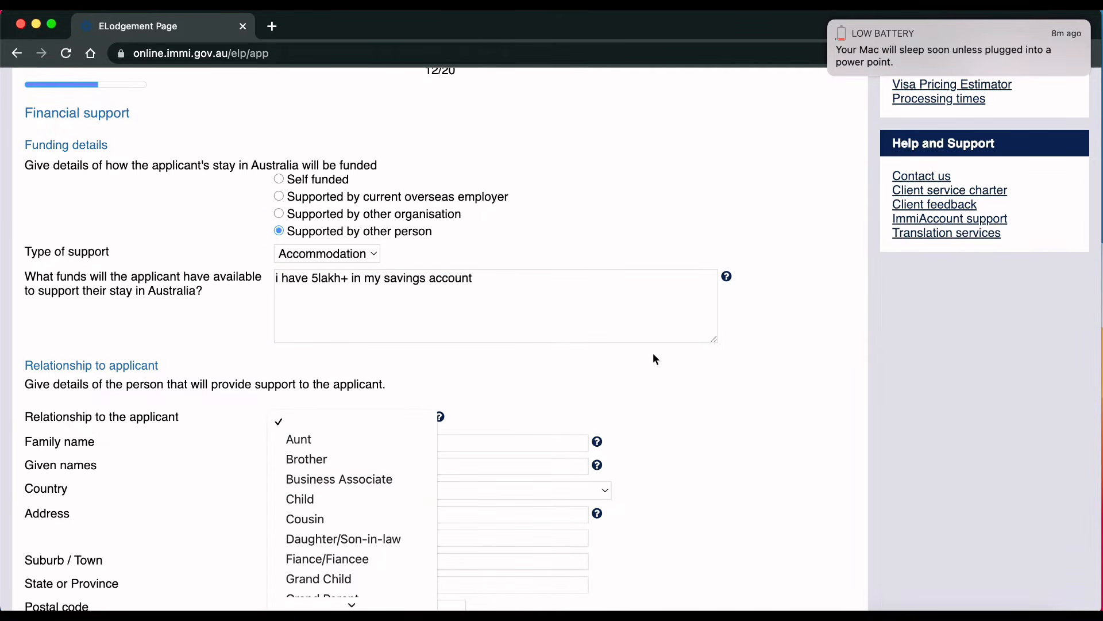
left_click(712, 417)
scroll(719, 421, "down", 3)
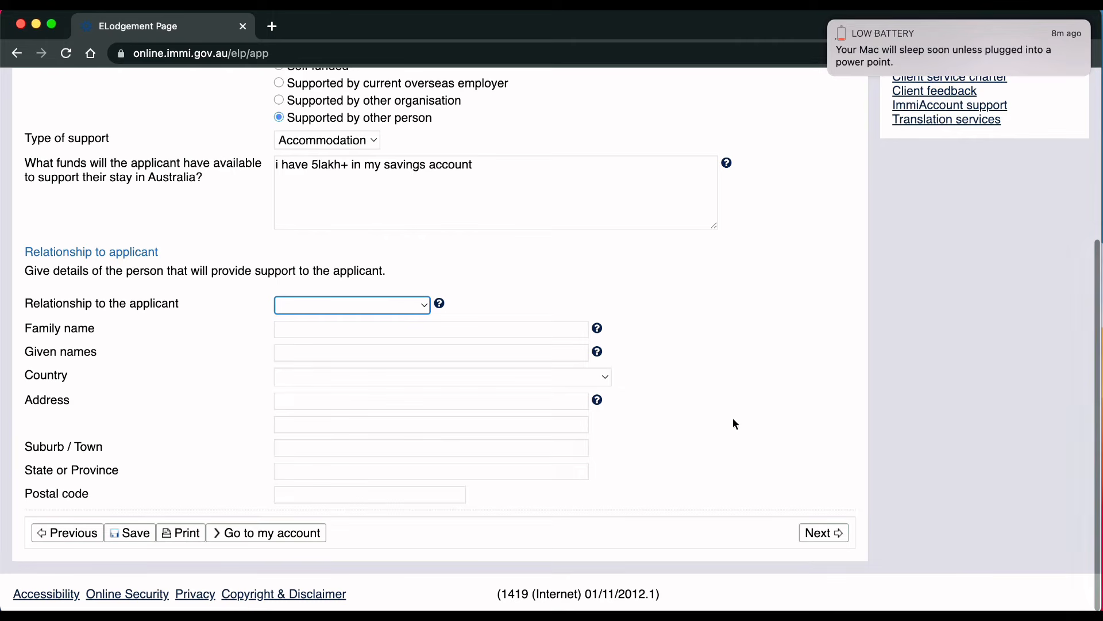
left_click(425, 305)
left_click(322, 584)
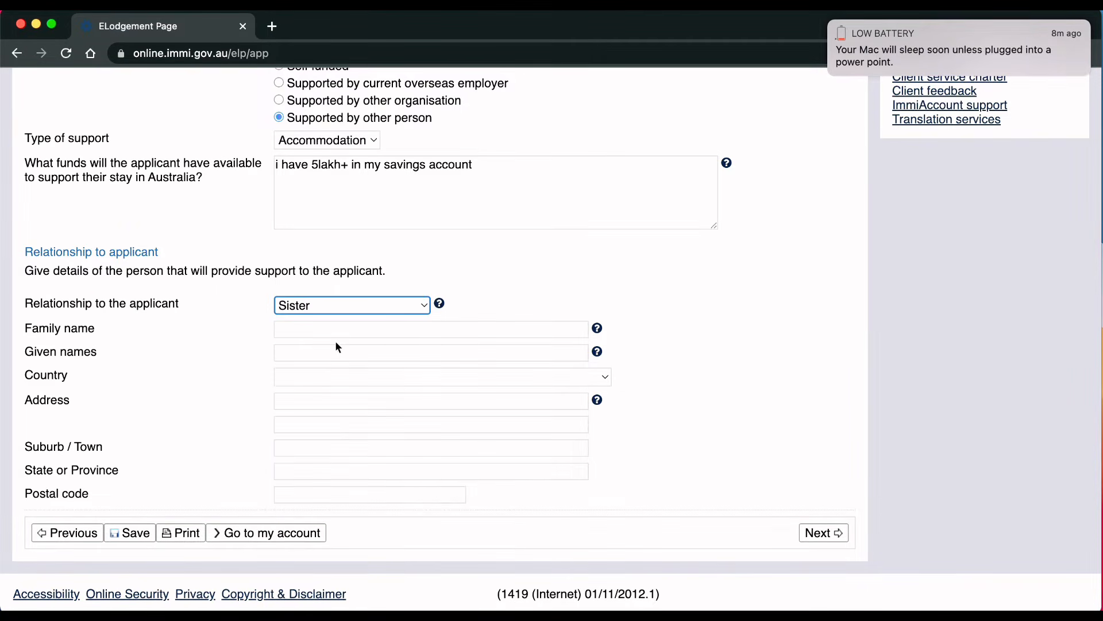
left_click(339, 331)
type("sdgsdf")
left_click(191, 360)
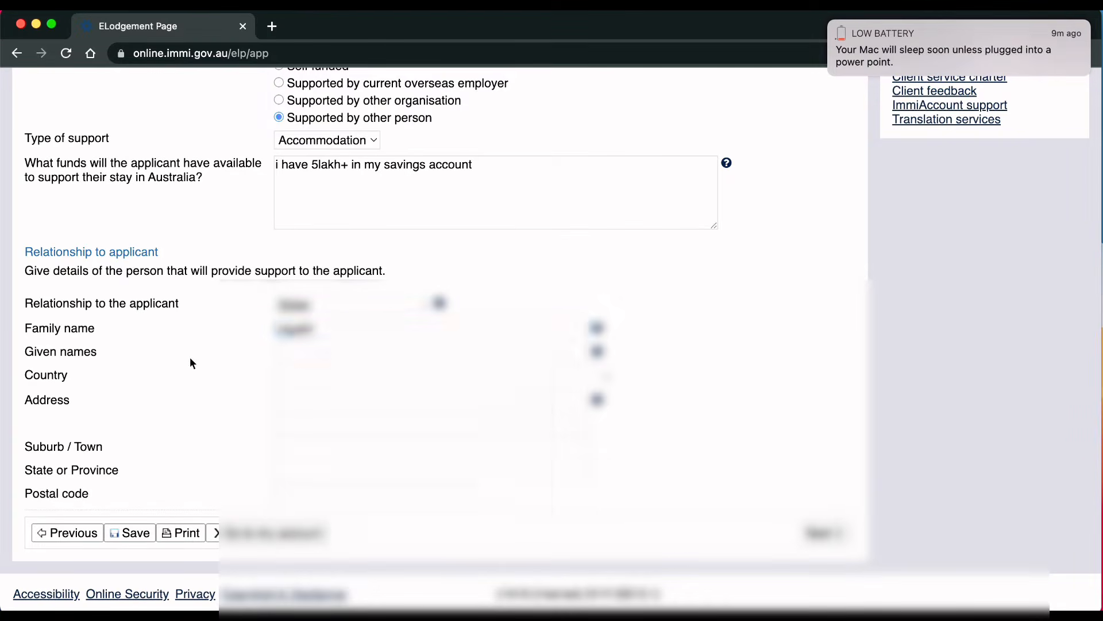
left_click(316, 353)
type("sands")
key("BackSpace")
key("BackSpace")
key("BackSpace")
type("nd")
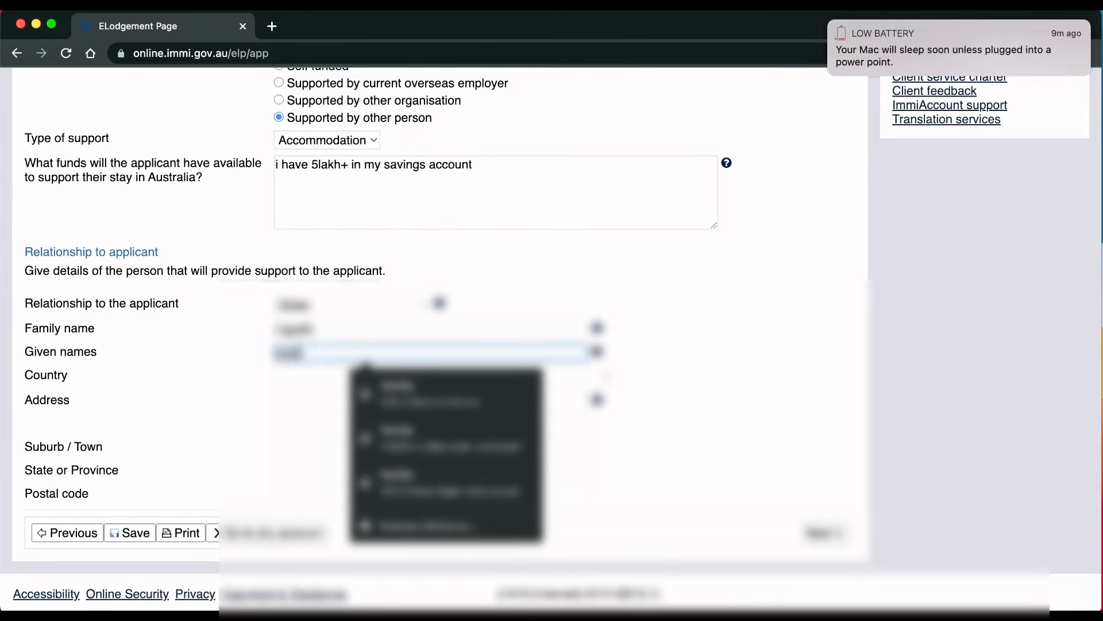
left_click(191, 371)
Step: Enter the supporter's country, street address, suburb, state and postcode, then continue
left_click(345, 379)
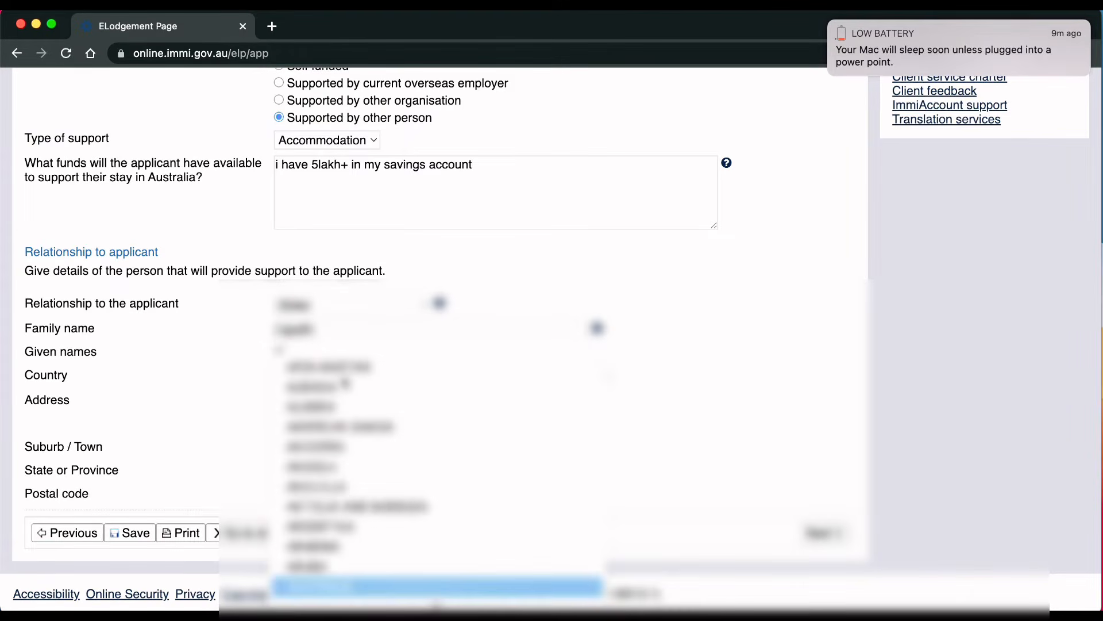
left_click(345, 385)
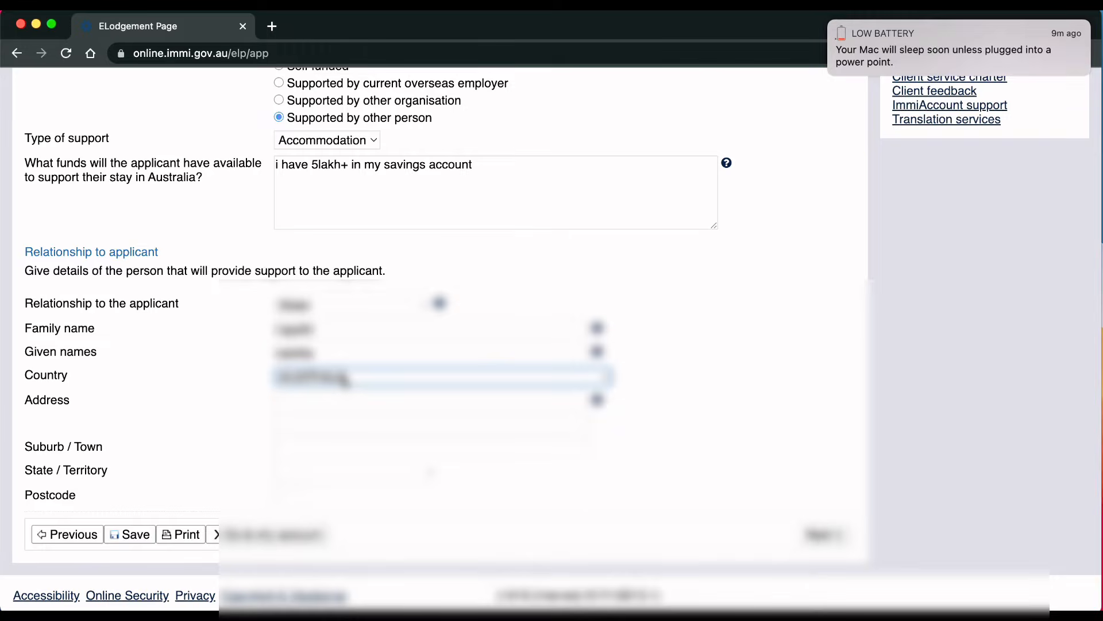
left_click(313, 401)
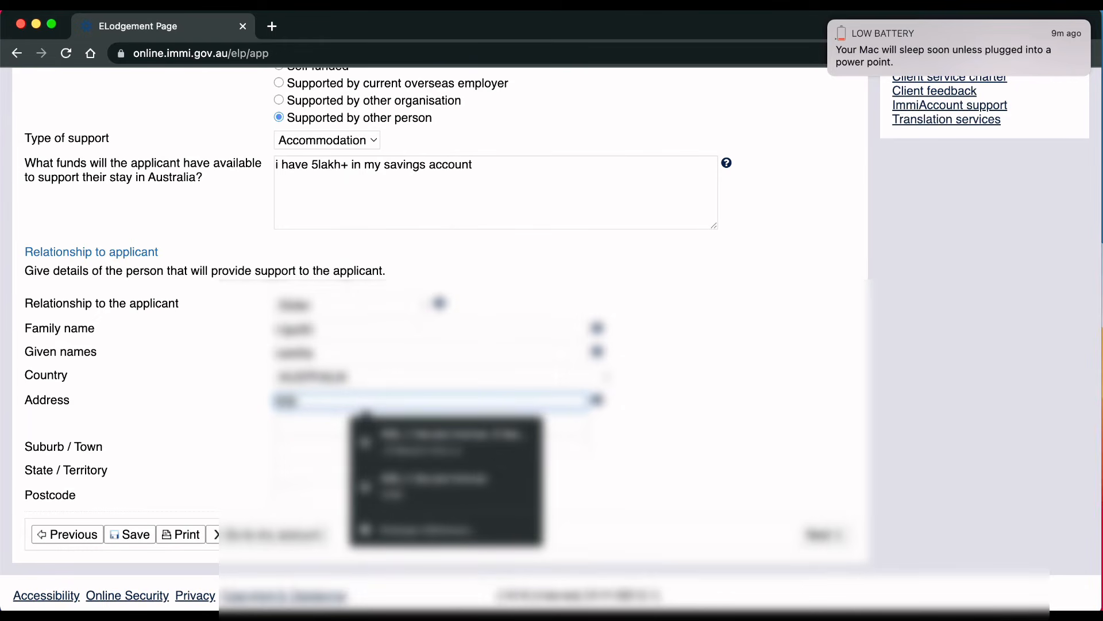
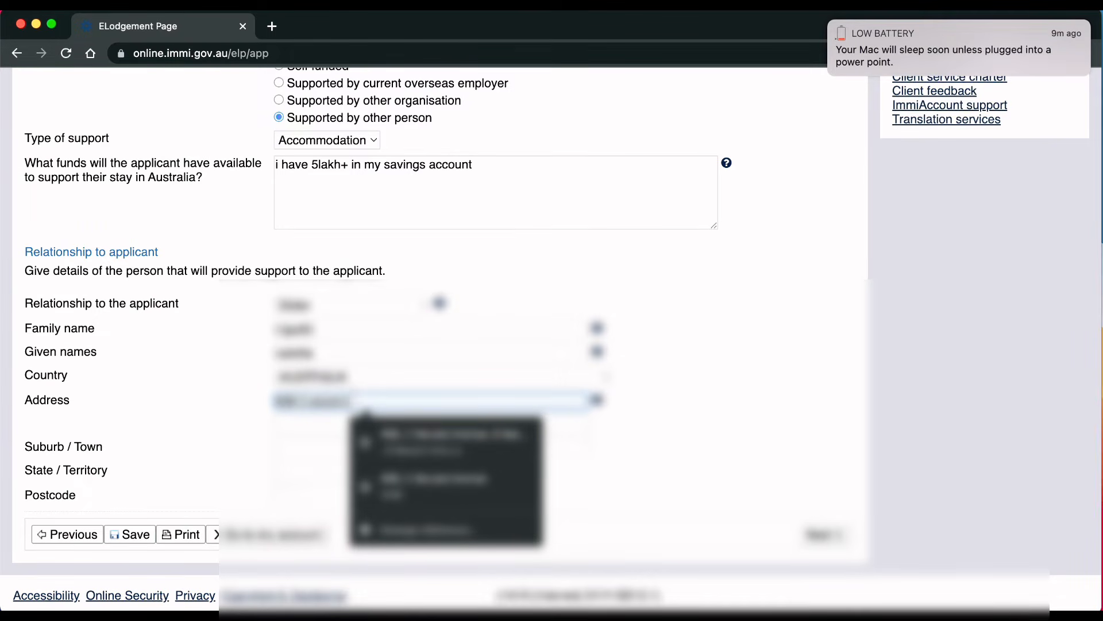
left_click(196, 439)
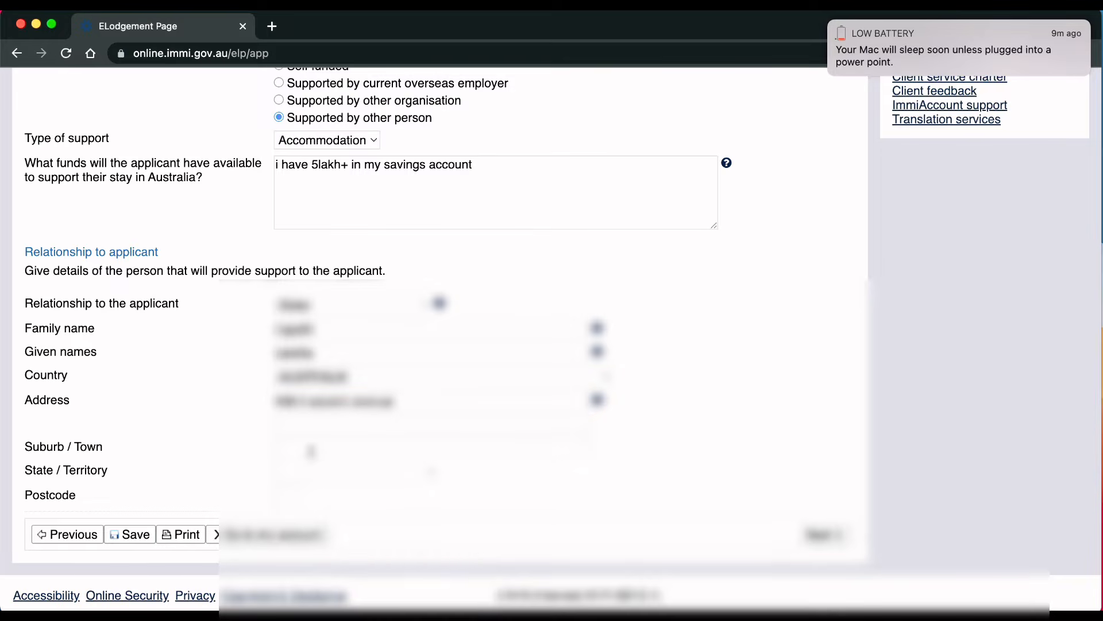
left_click(311, 452)
type("blacktown")
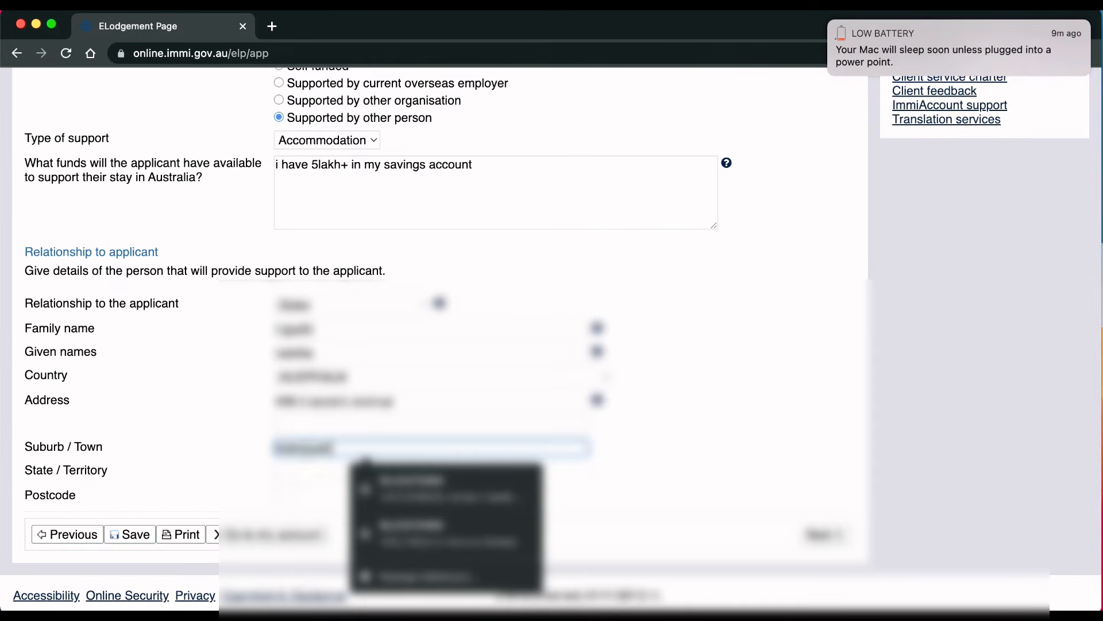
left_click(289, 475)
left_click(307, 512)
left_click(291, 496)
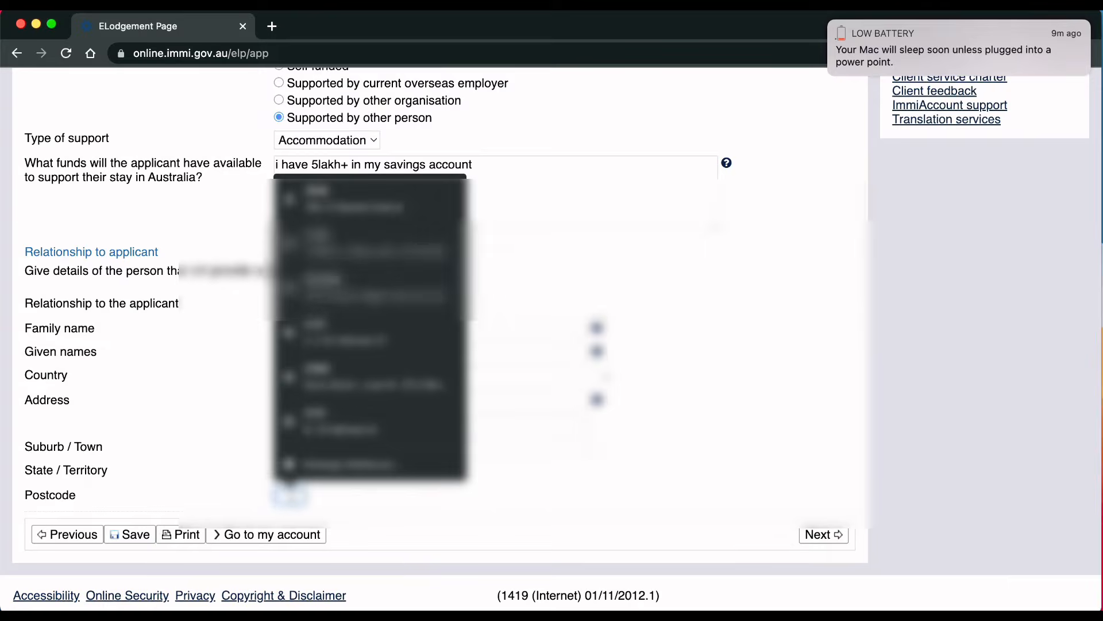
type("2148")
left_click(693, 455)
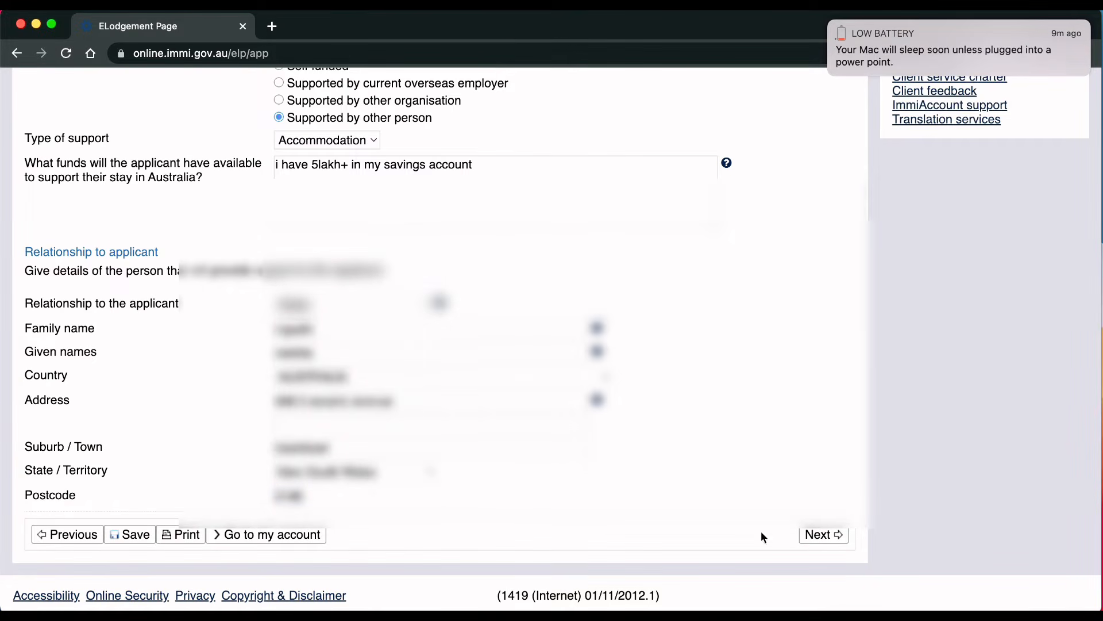
left_click(823, 535)
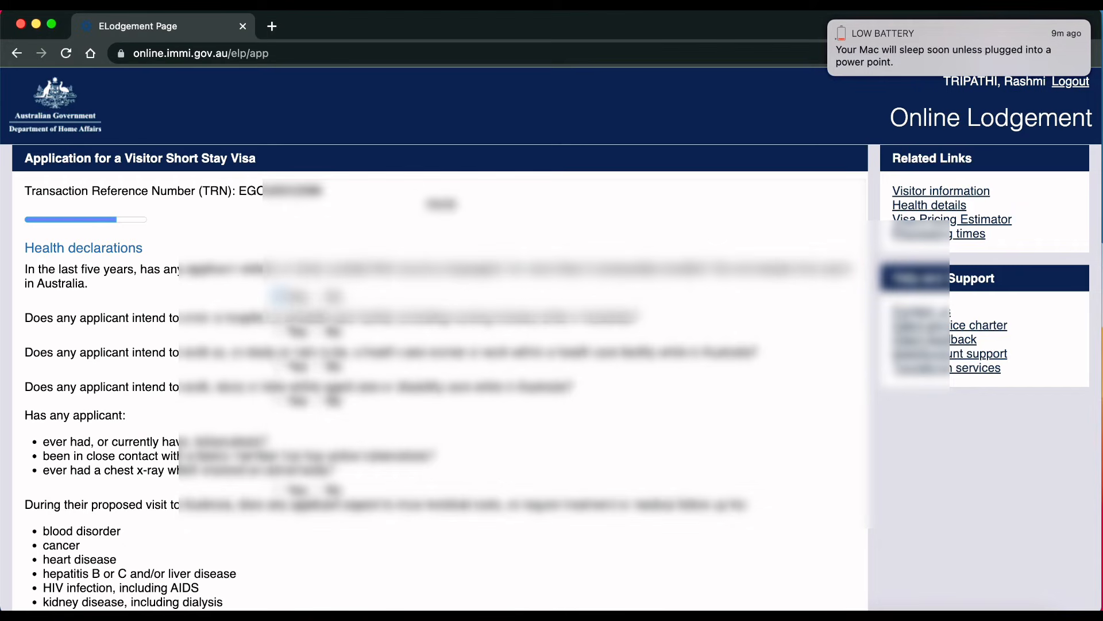
Step: Answer No to all five health declaration questions
left_click(318, 297)
left_click(317, 331)
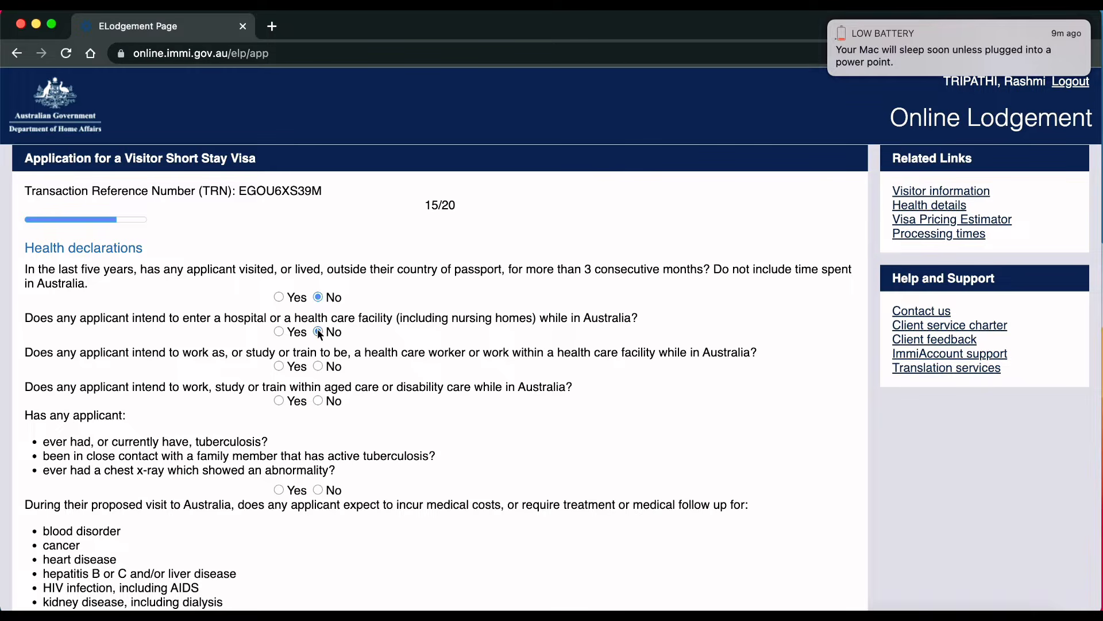
left_click(318, 366)
scroll(337, 422, "down", 3)
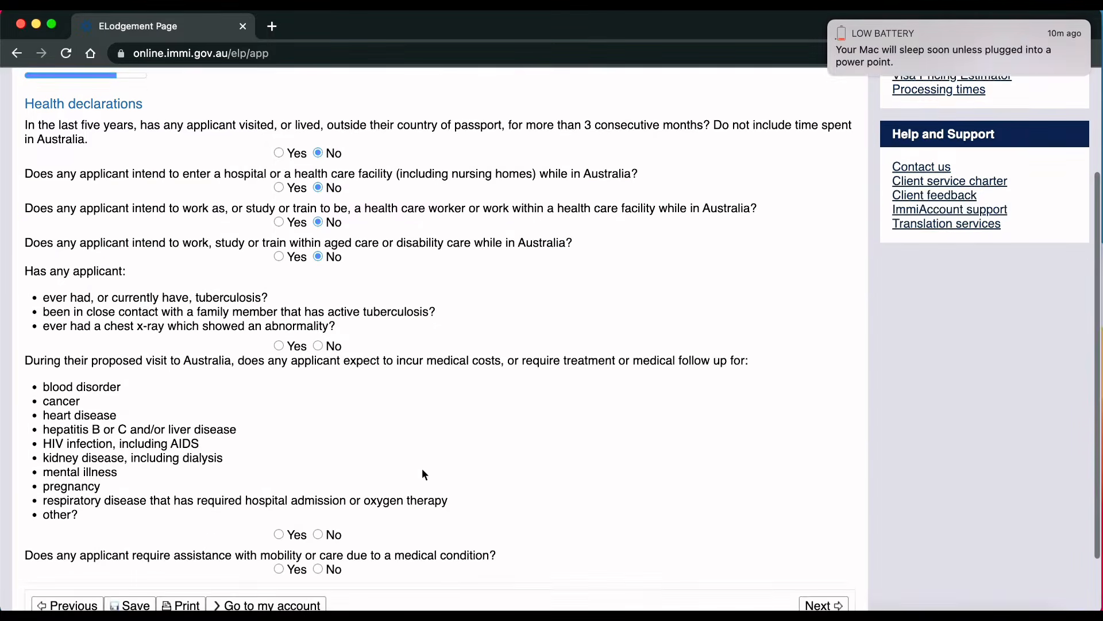
left_click(318, 529)
left_click(318, 563)
left_click(820, 600)
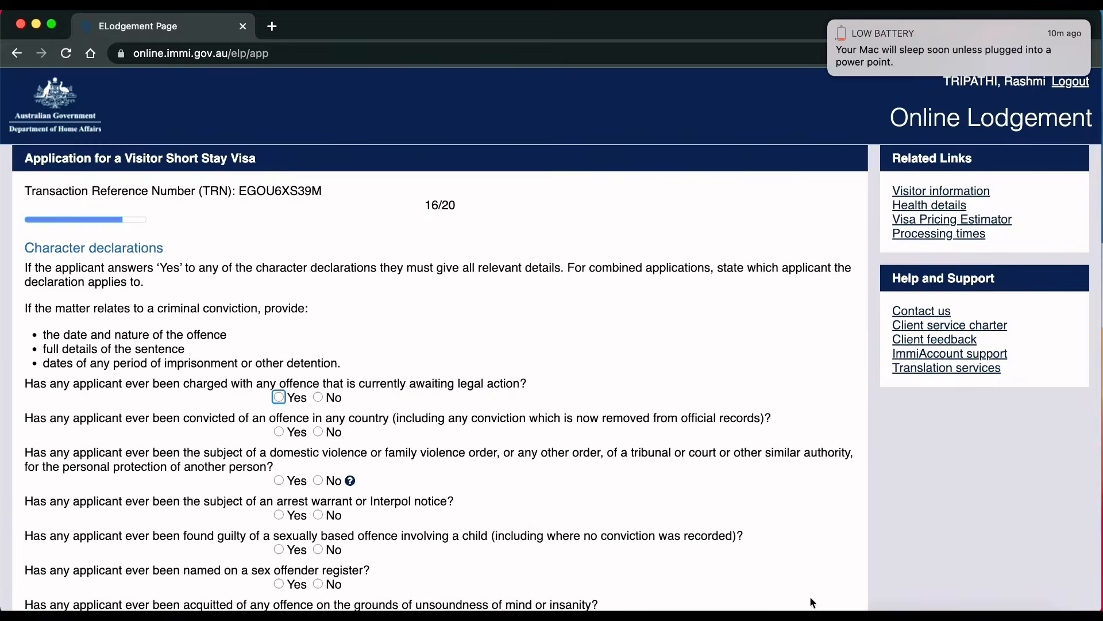
Step: Answer No to all seven character declaration questions and continue to Visa history
scroll(637, 480, "down", 4)
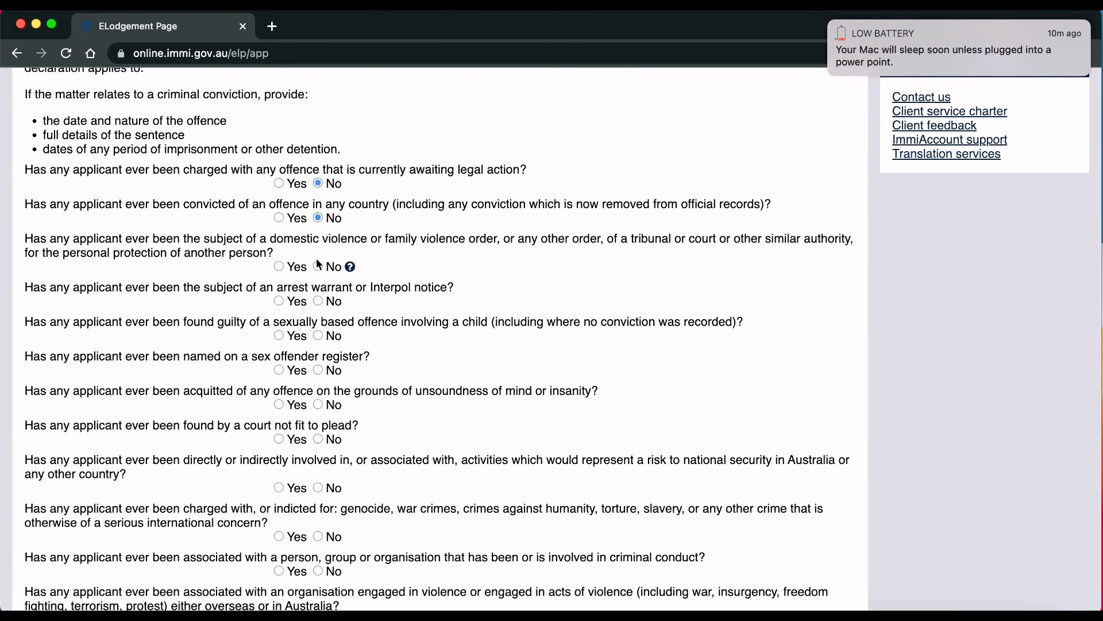
left_click(318, 370)
scroll(322, 345, "down", 4)
left_click(317, 215)
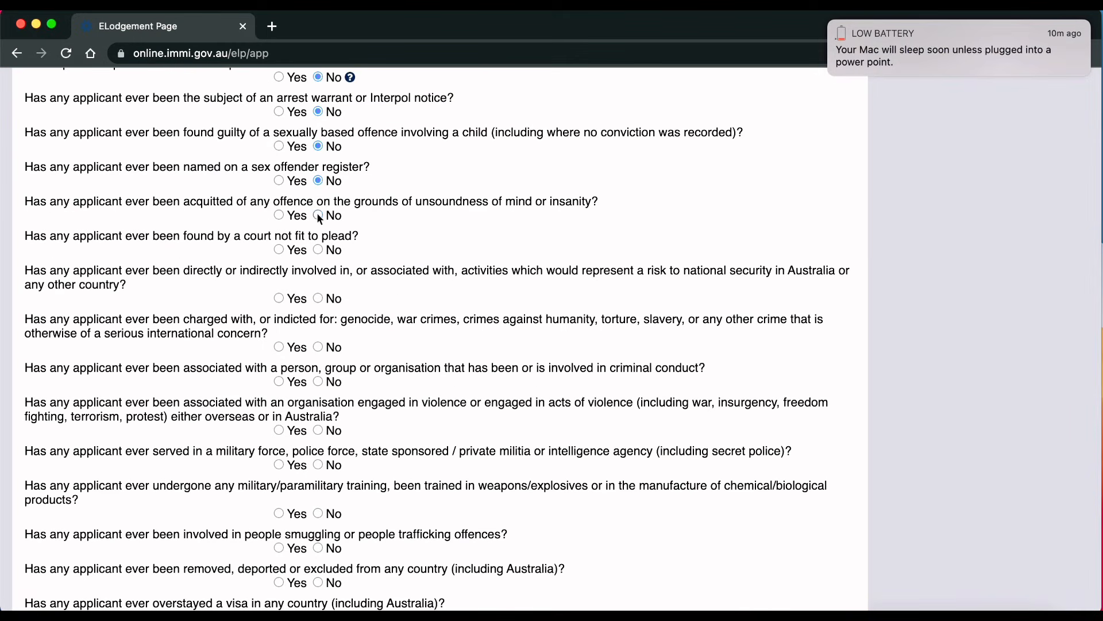
left_click(318, 250)
left_click(318, 298)
left_click(318, 347)
left_click(317, 430)
scroll(322, 402, "down", 3)
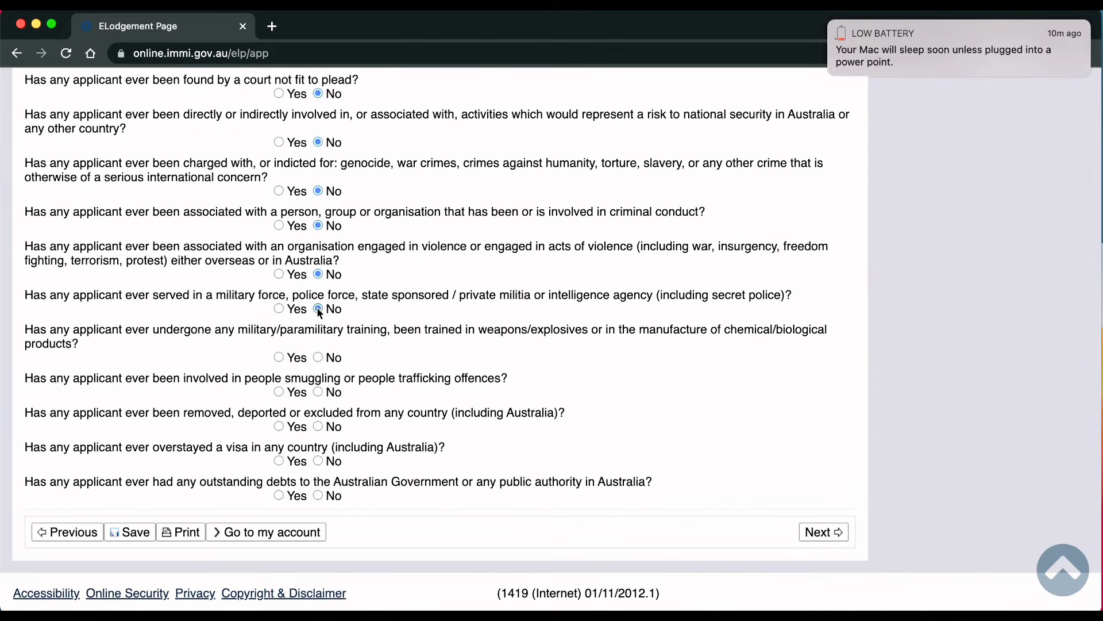
left_click(318, 426)
left_click(817, 531)
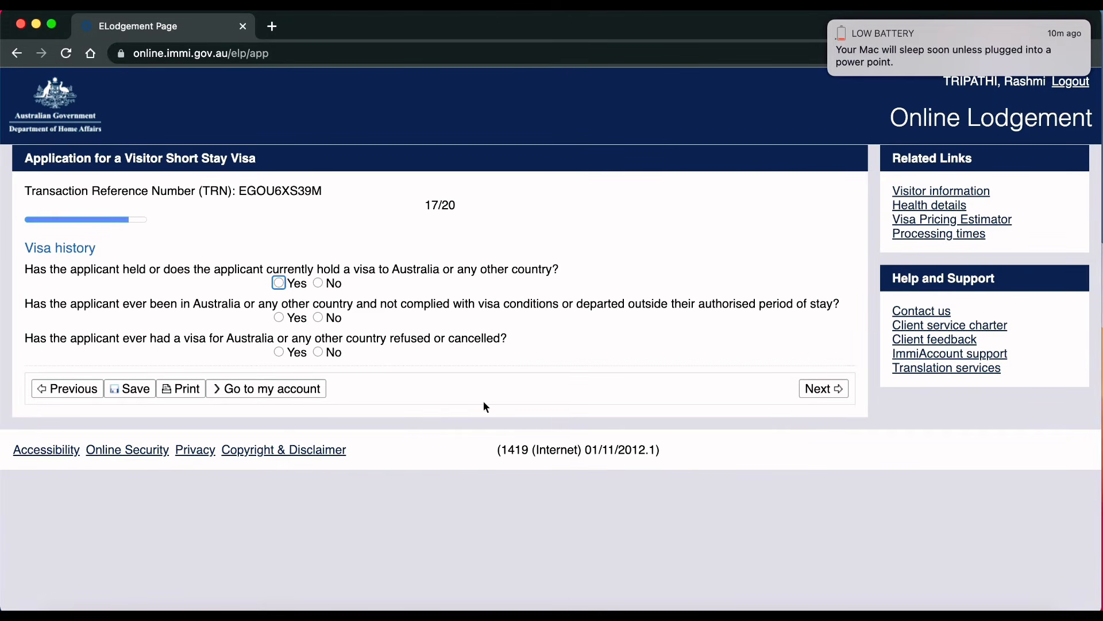
Step: Answer No to the previous-visa and visa-condition-breach questions
left_click(318, 283)
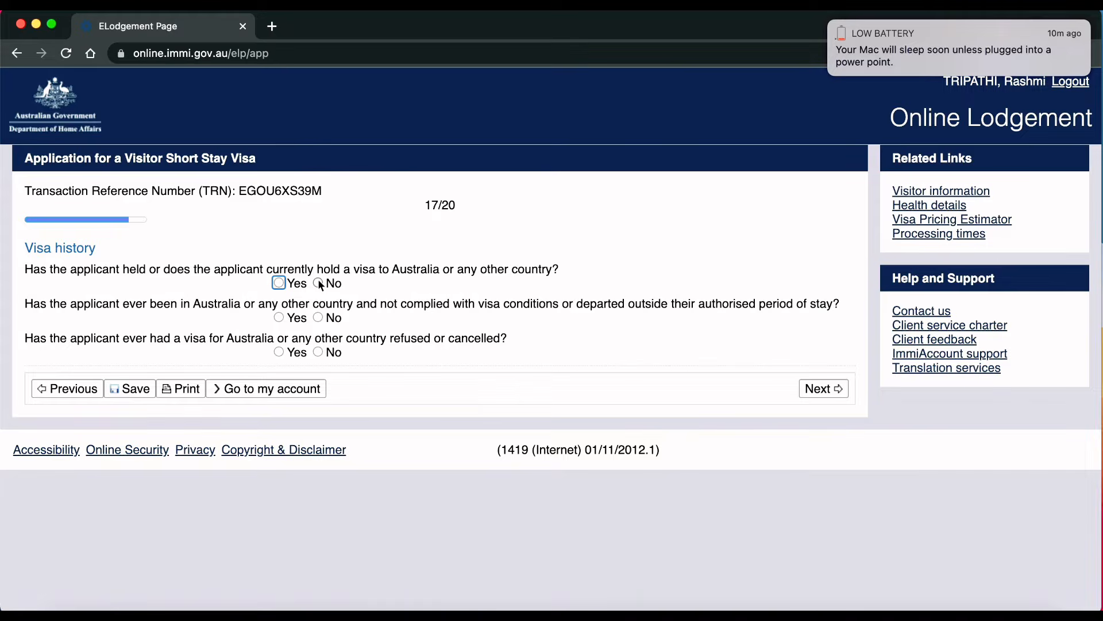
left_click(320, 319)
left_click(840, 388)
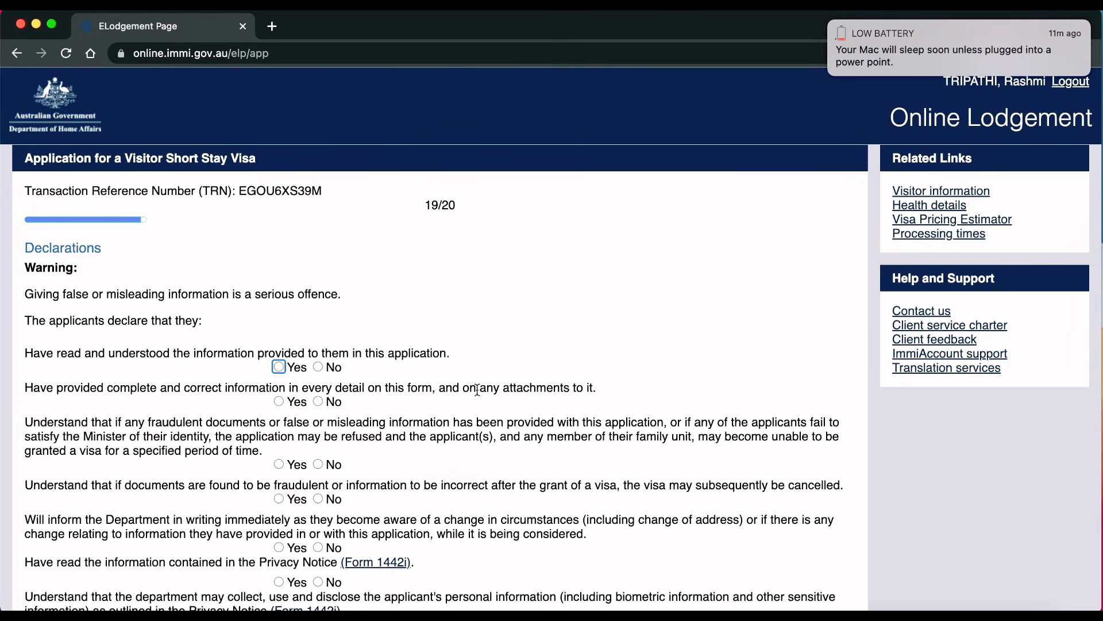
Step: Accept the declarations on information accuracy, fraud and cancellation risks, and privacy consent with Yes
scroll(480, 391, "down", 5)
scroll(480, 397, "up", 3)
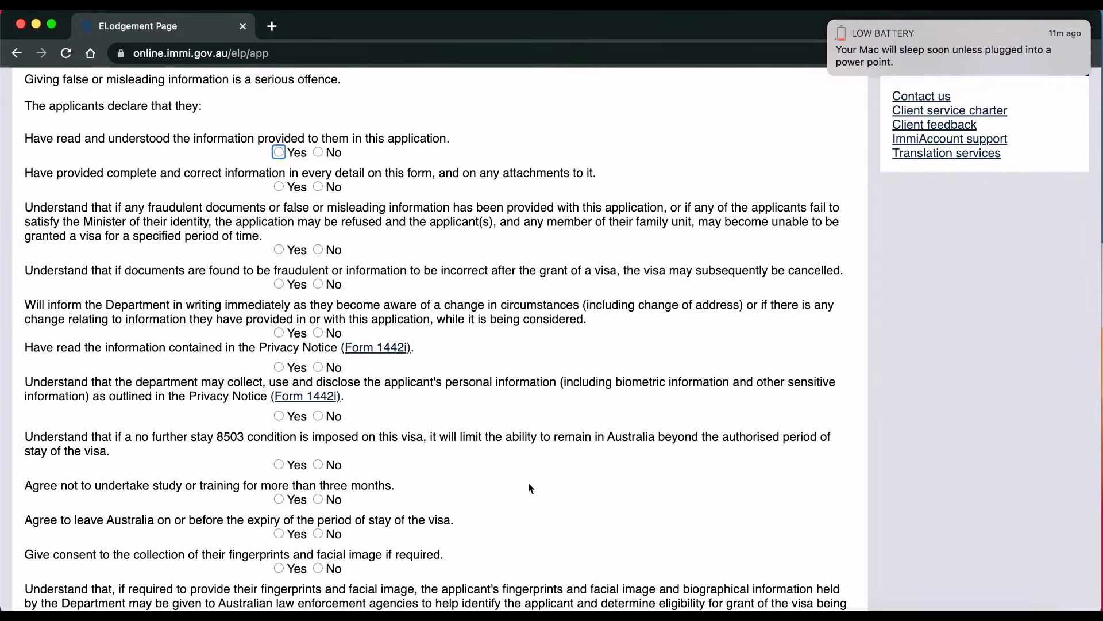
scroll(529, 488, "up", 3)
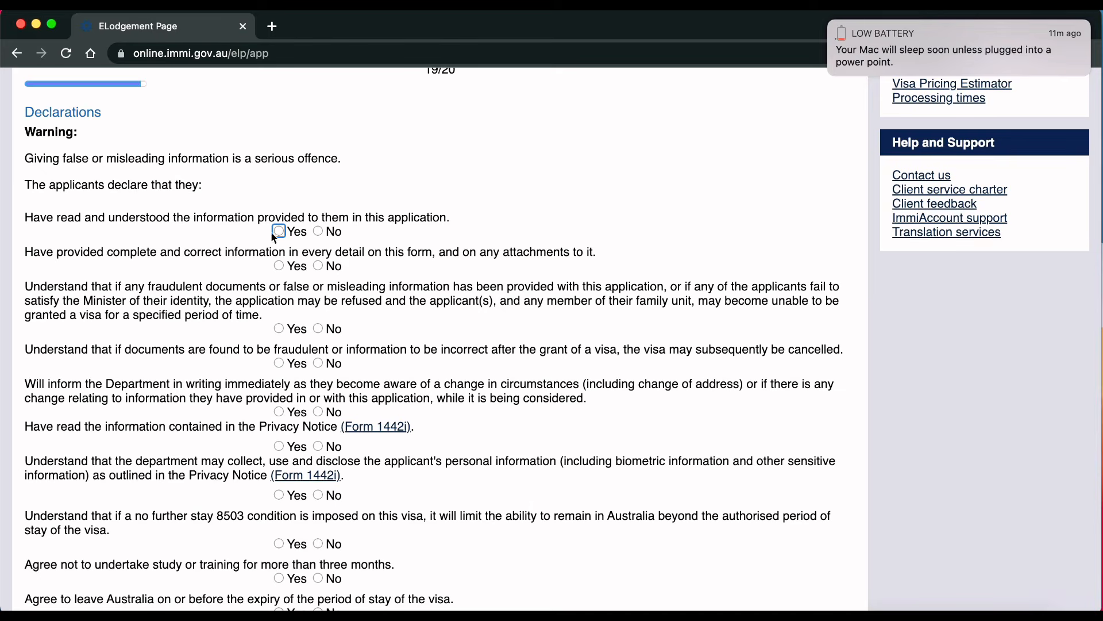
left_click(279, 231)
left_click(279, 265)
left_click(279, 329)
left_click(279, 364)
left_click(279, 412)
left_click(279, 446)
left_click(279, 495)
Step: Accept the remaining declarations on stay limits, study, biometrics, no work and unlawful status
scroll(485, 539, "down", 4)
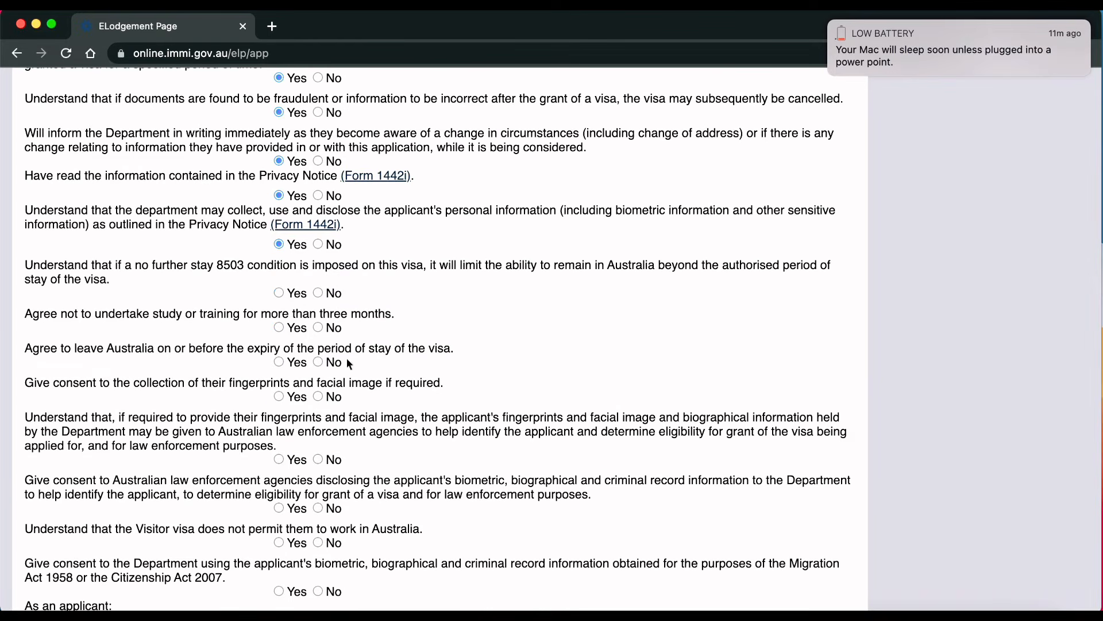
left_click(279, 293)
left_click(280, 328)
left_click(280, 363)
left_click(279, 397)
left_click(279, 459)
left_click(279, 508)
left_click(279, 543)
scroll(410, 570, "down", 2)
scroll(409, 568, "down", 1)
left_click(279, 420)
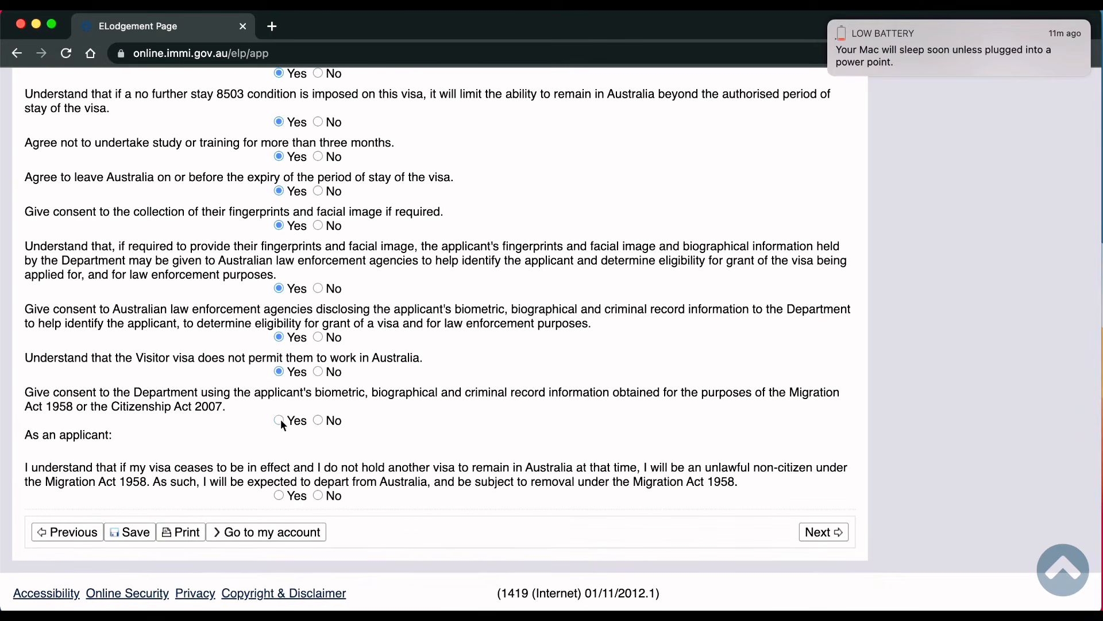
left_click(279, 495)
left_click(819, 533)
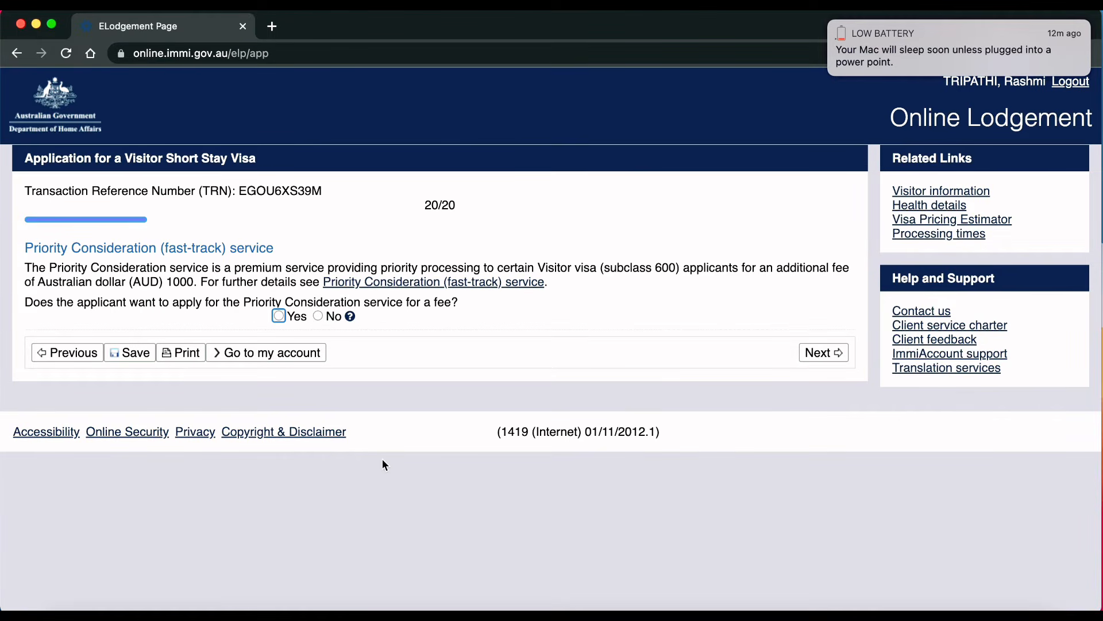
Step: Decline Priority Consideration and move past the Review Page to Attach documents
left_click(318, 316)
left_click(823, 352)
scroll(644, 406, "down", 20)
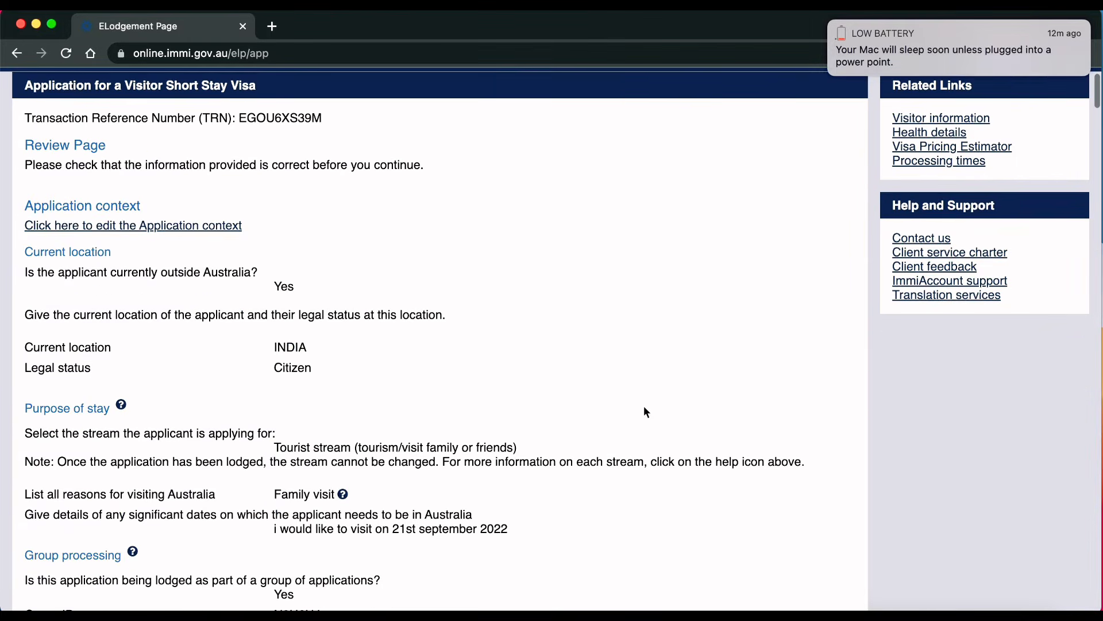
scroll(647, 409, "down", 20)
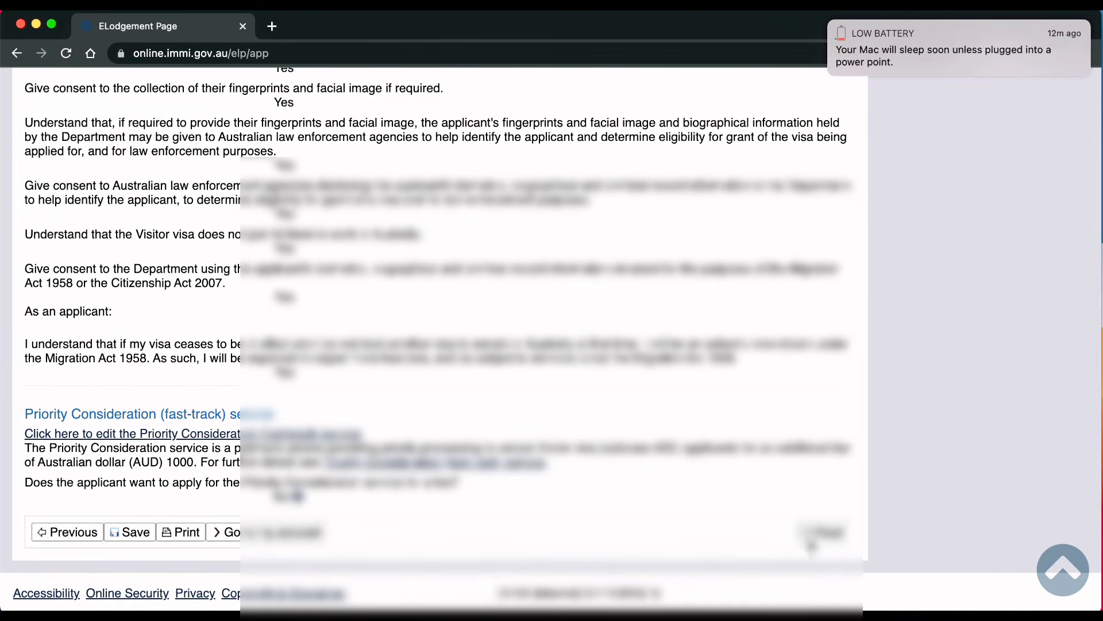
left_click(822, 535)
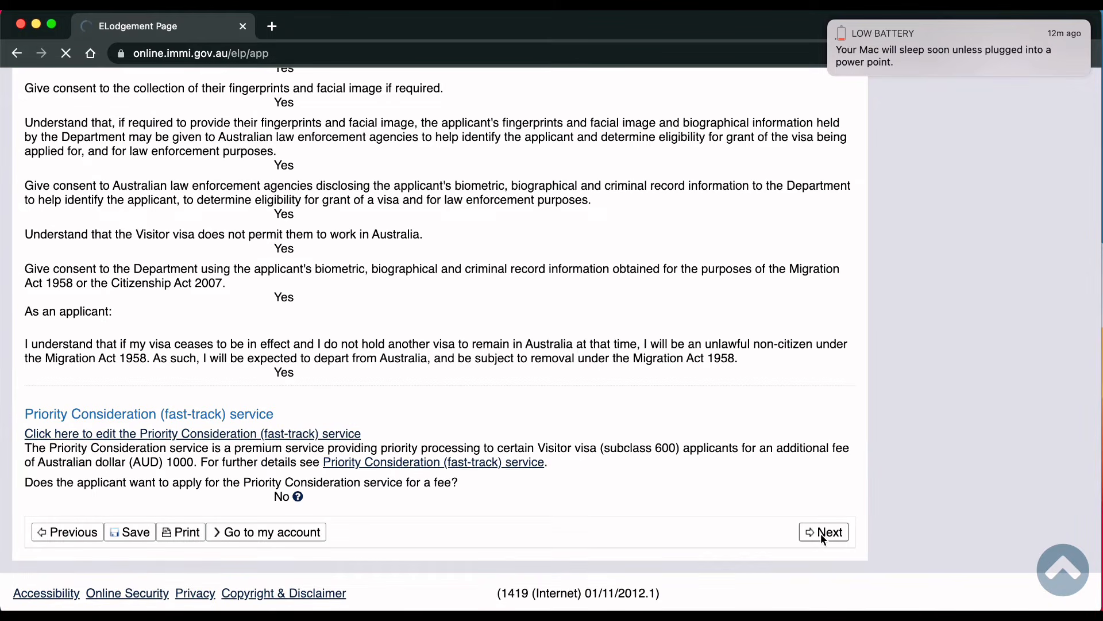
Step: Open the Passport photograph upload form and cancel the file browse without attaching anything
scroll(628, 471, "down", 1)
scroll(629, 476, "down", 5)
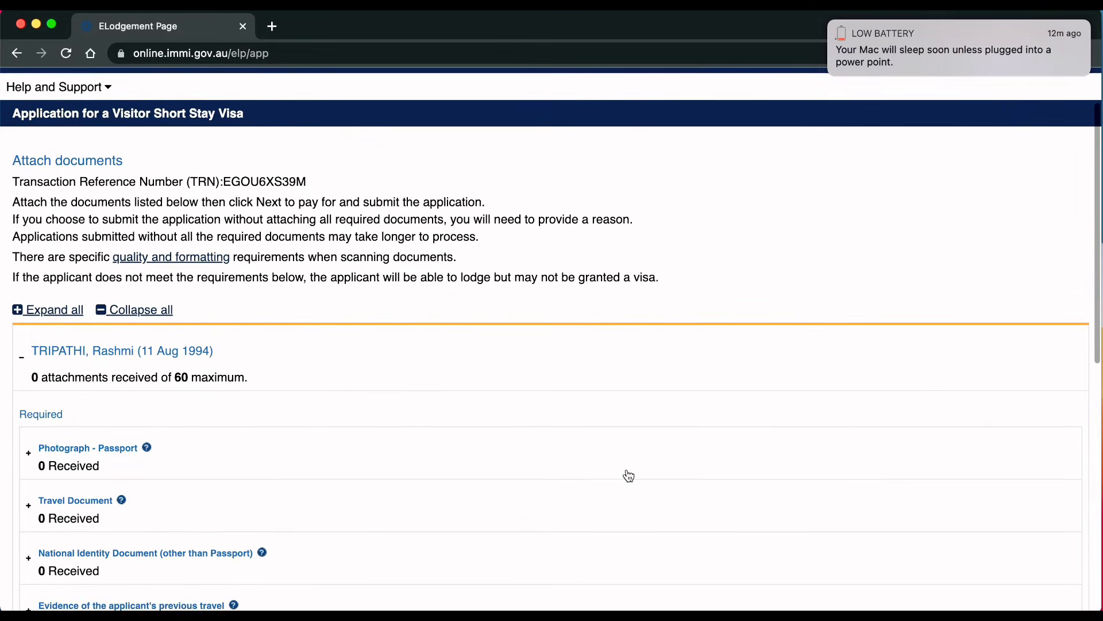
scroll(629, 476, "up", 4)
scroll(628, 476, "down", 6)
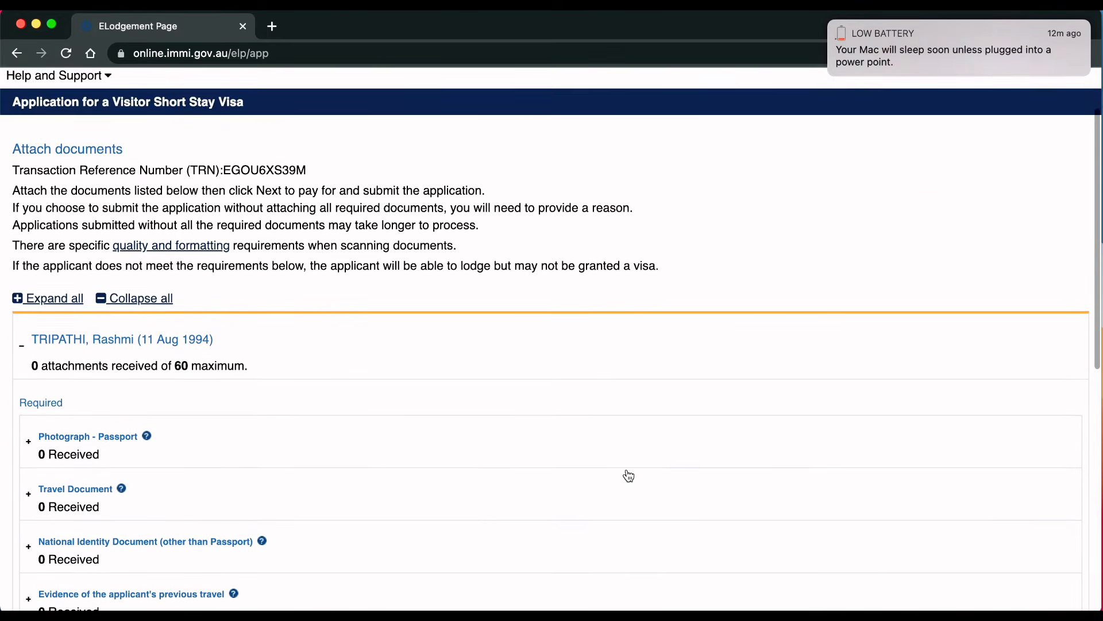
scroll(628, 476, "down", 8)
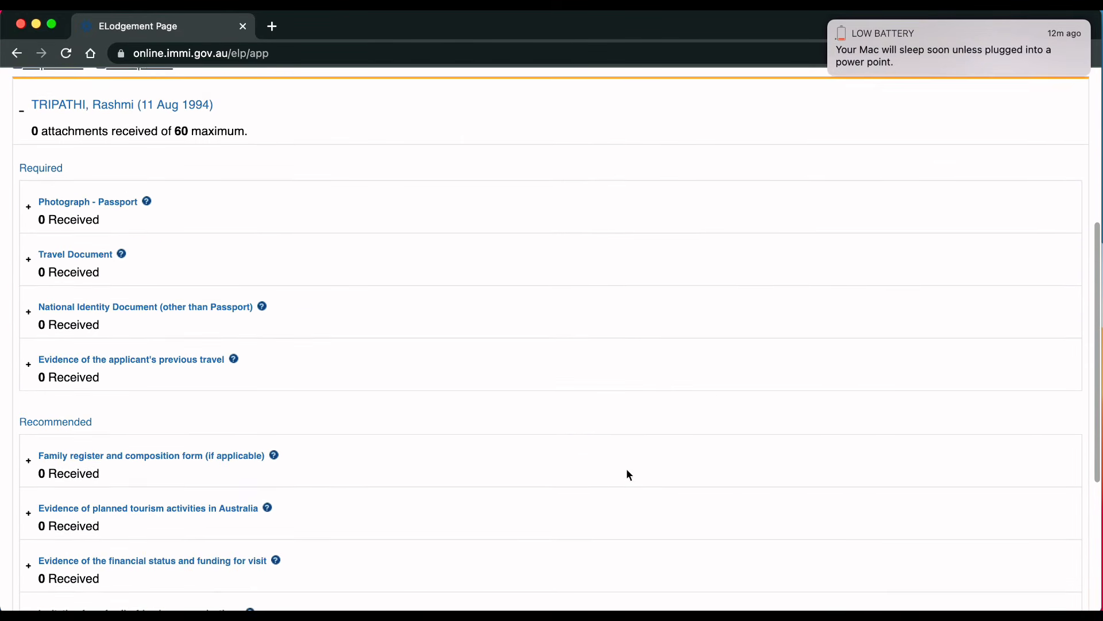
scroll(629, 476, "down", 2)
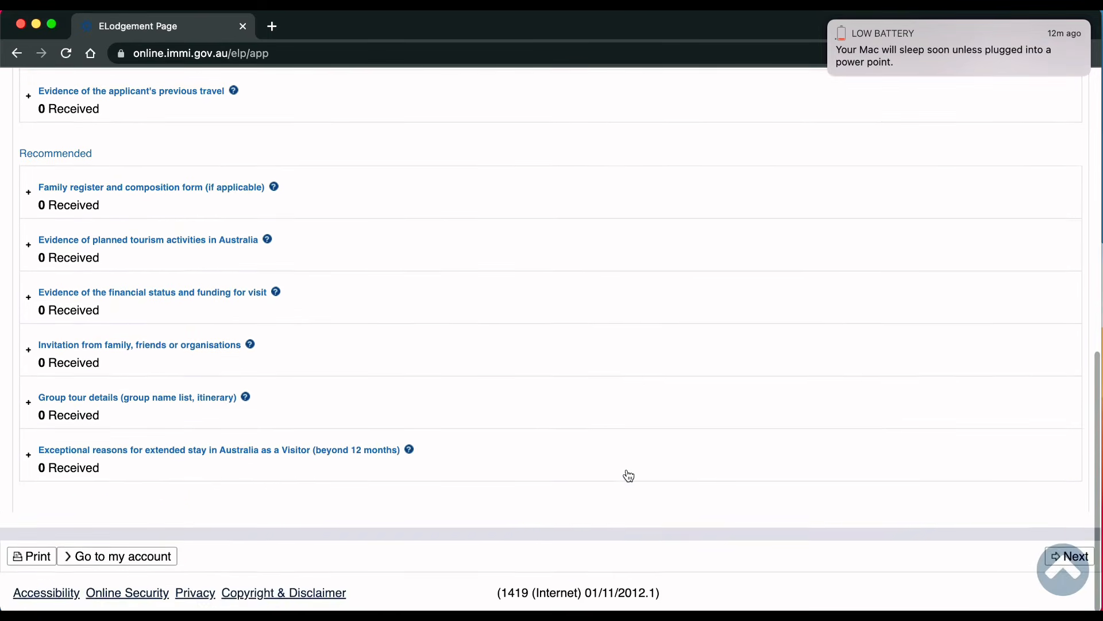
scroll(629, 475, "up", 7)
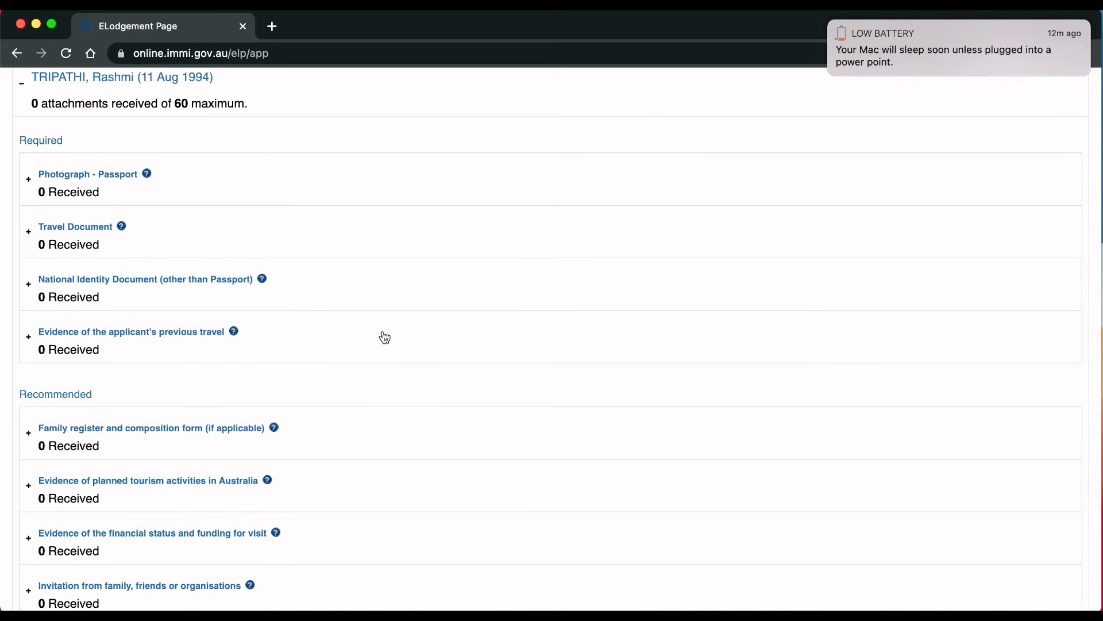
left_click(27, 182)
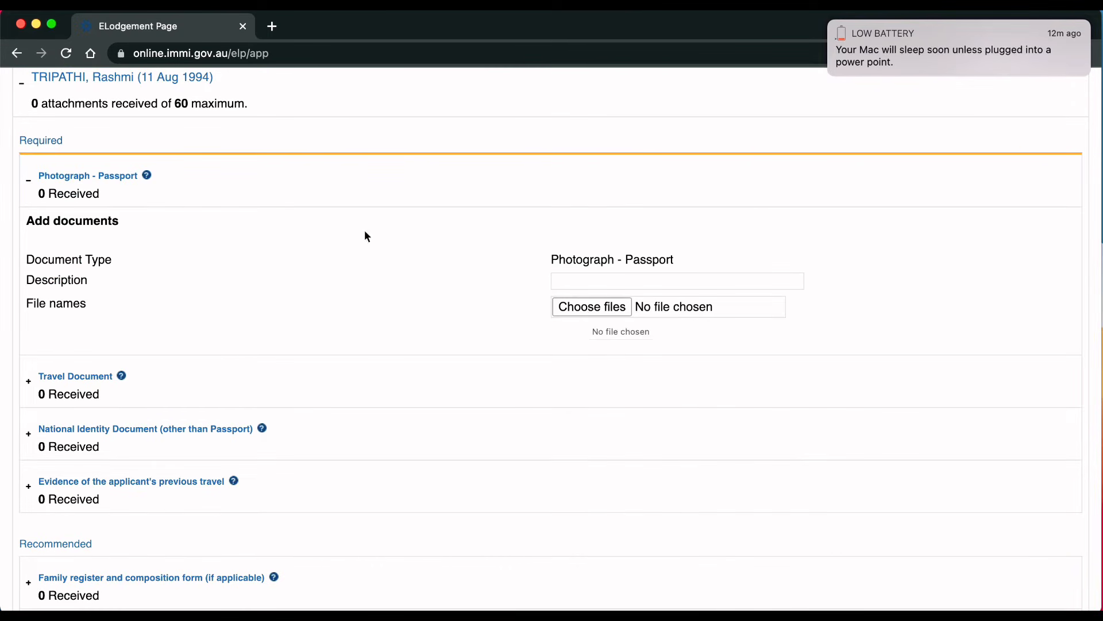
left_click(578, 313)
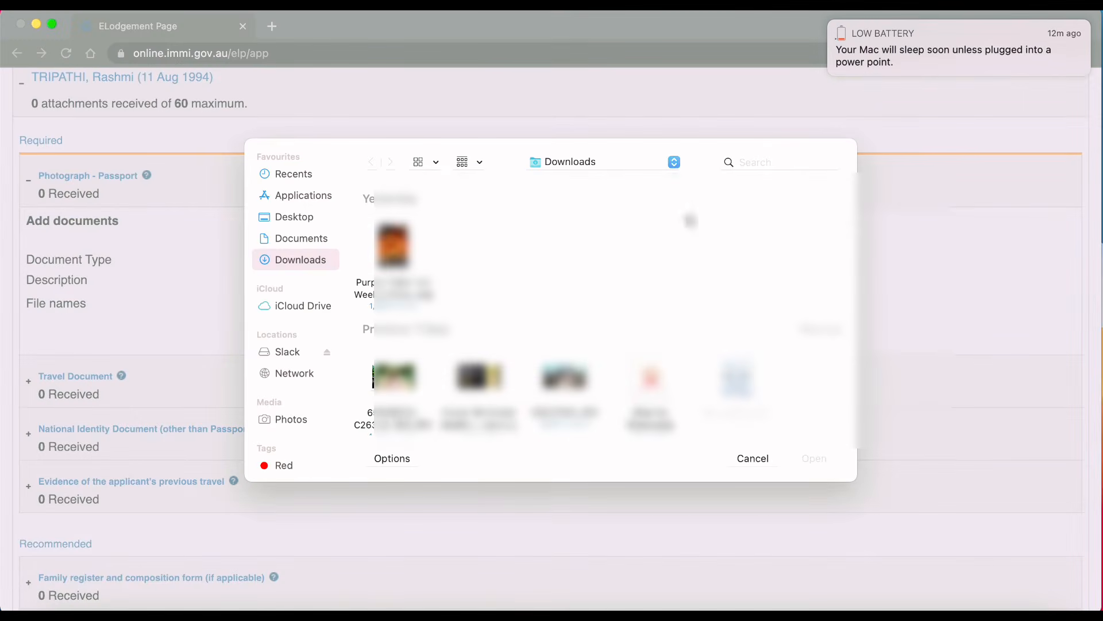
left_click(739, 456)
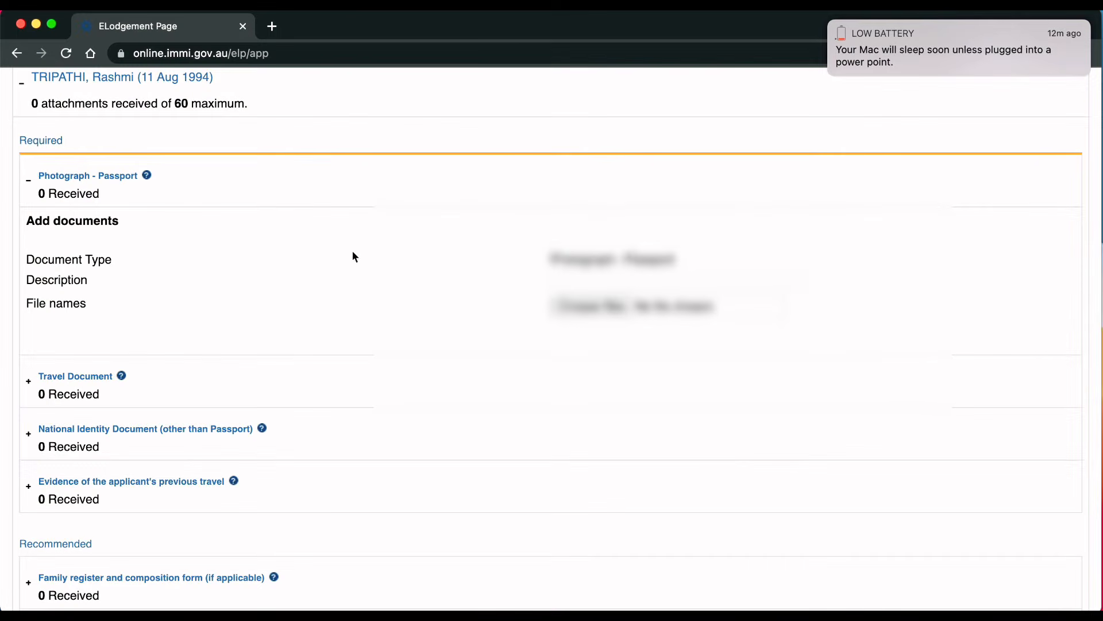
left_click(30, 181)
Step: Set the Travel Document type to Passport
left_click(47, 239)
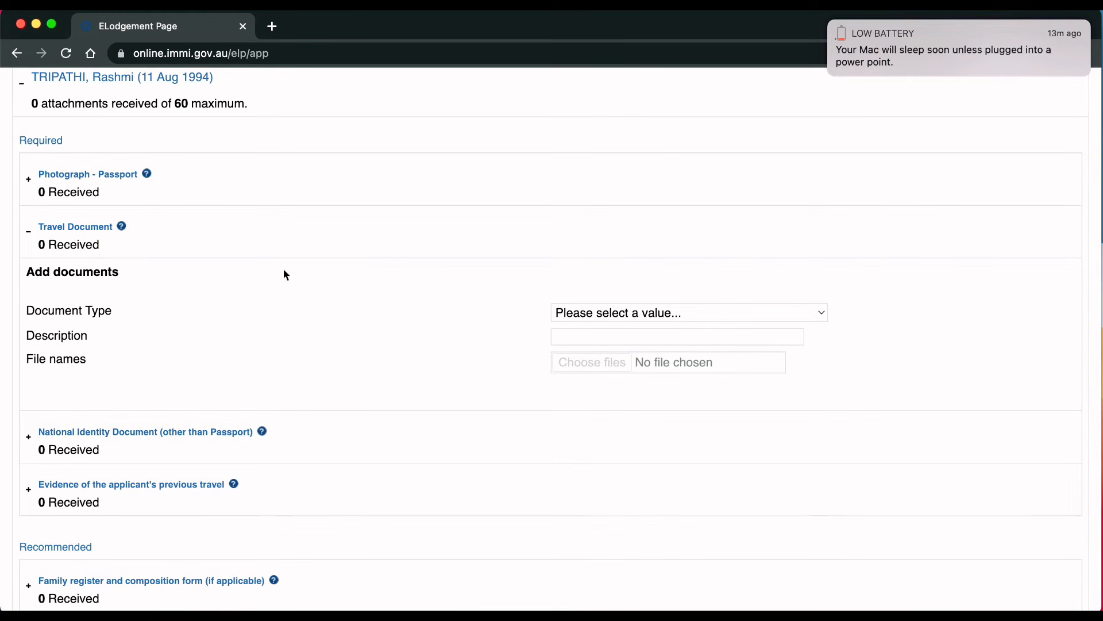
left_click(592, 316)
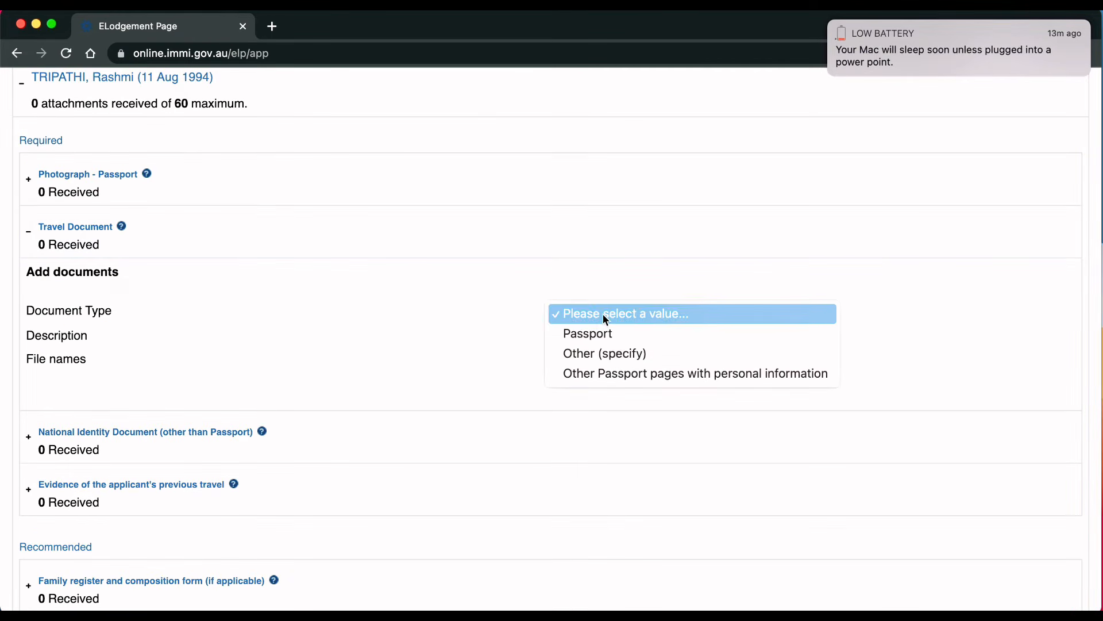
left_click(592, 335)
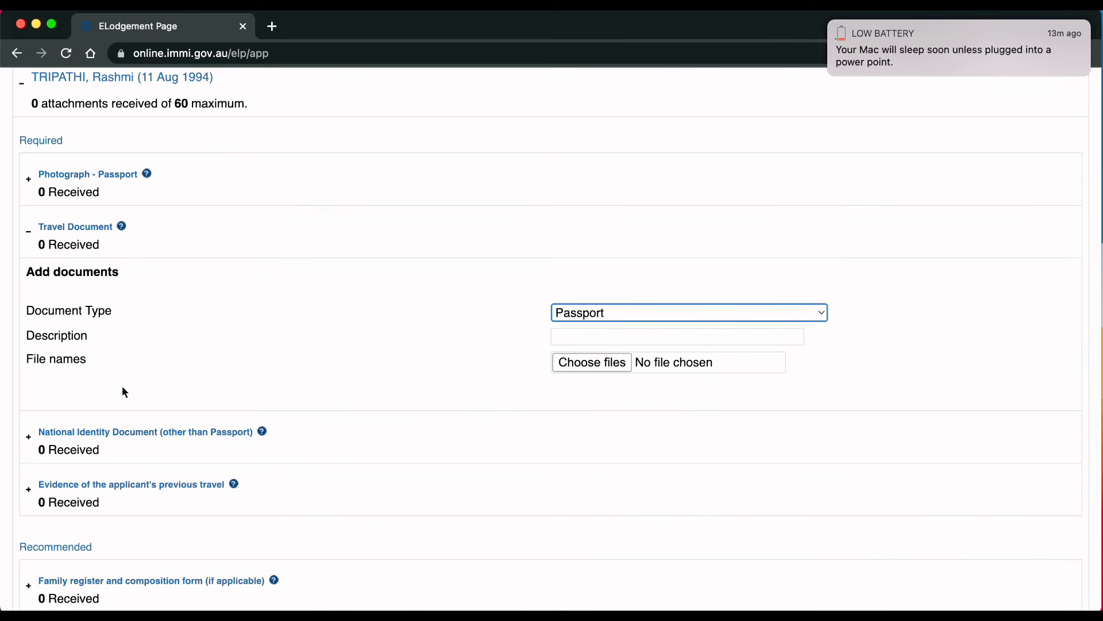
Step: Describe the National Identity Document as 'Aadhar card'
left_click(121, 446)
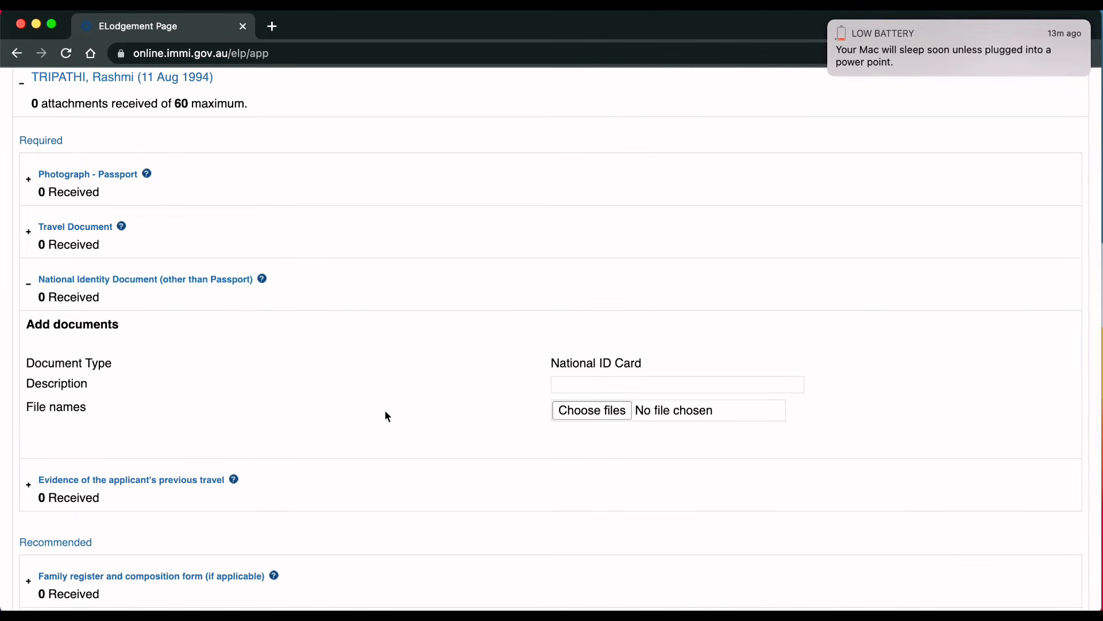
left_click(589, 384)
type("a")
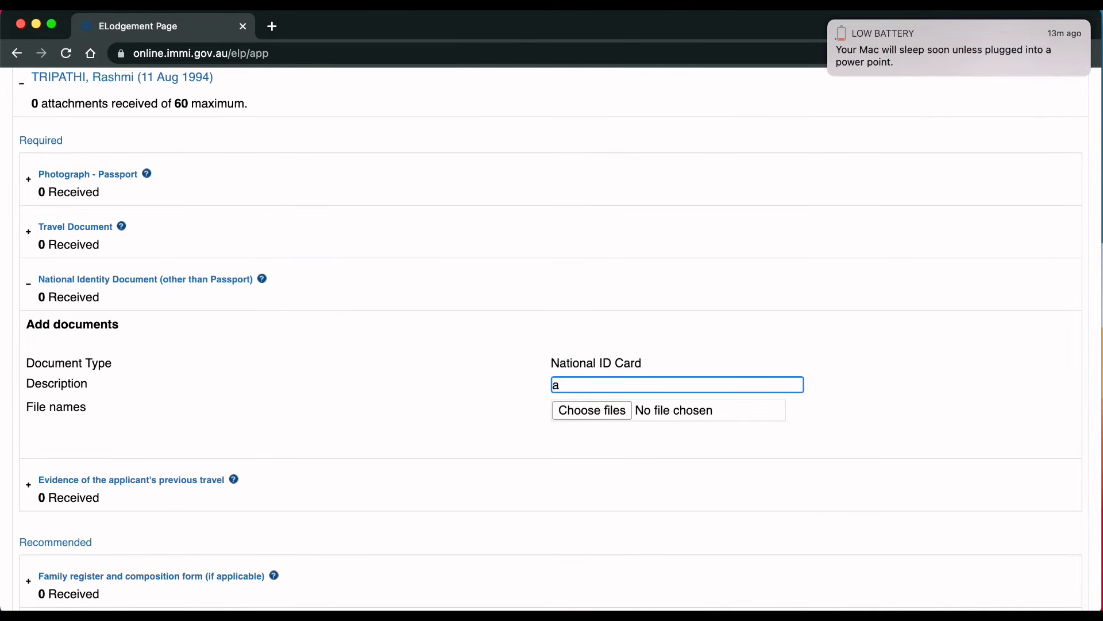
key("BackSpace")
type("AA")
key("BackSpace")
type("adhar card")
left_click(361, 418)
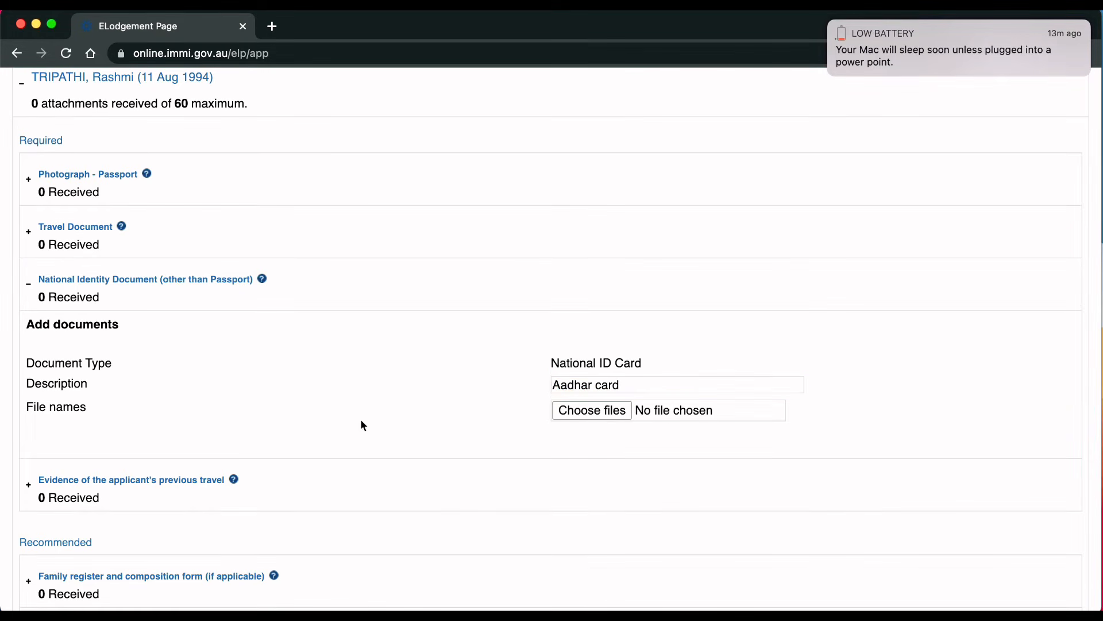
left_click(35, 284)
Step: Set the previous-travel evidence document type to Other (specify)
left_click(27, 341)
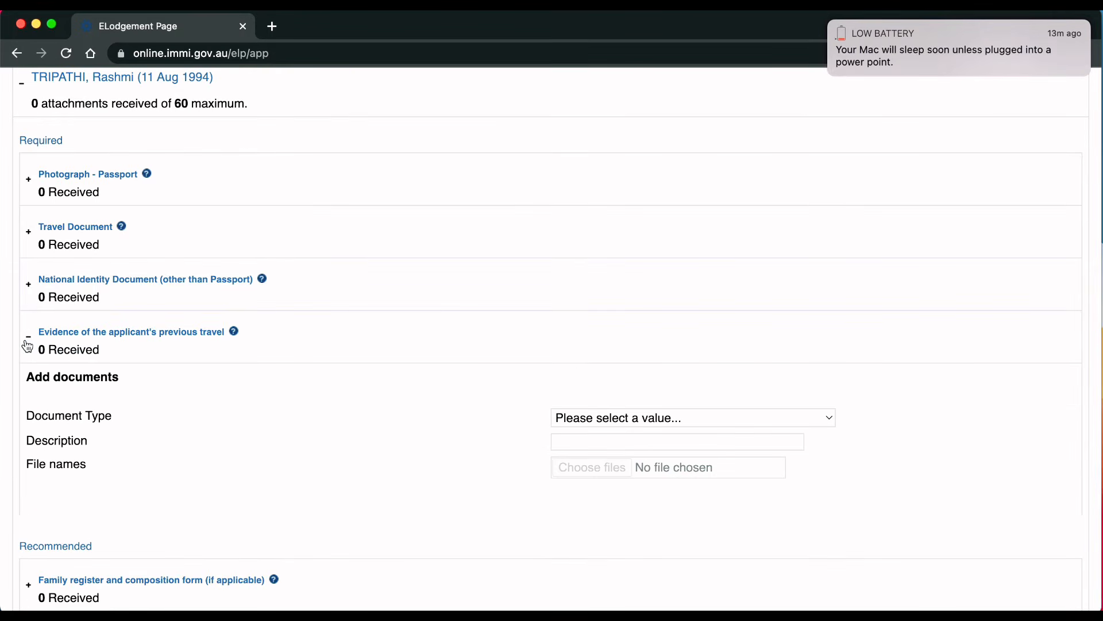
left_click(642, 419)
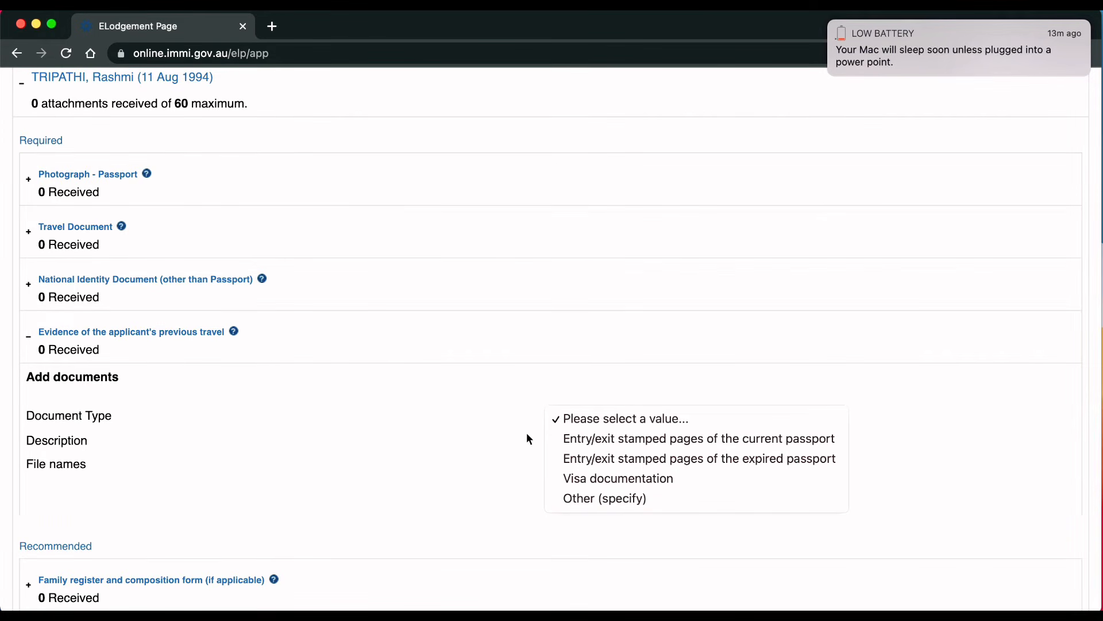
left_click(572, 496)
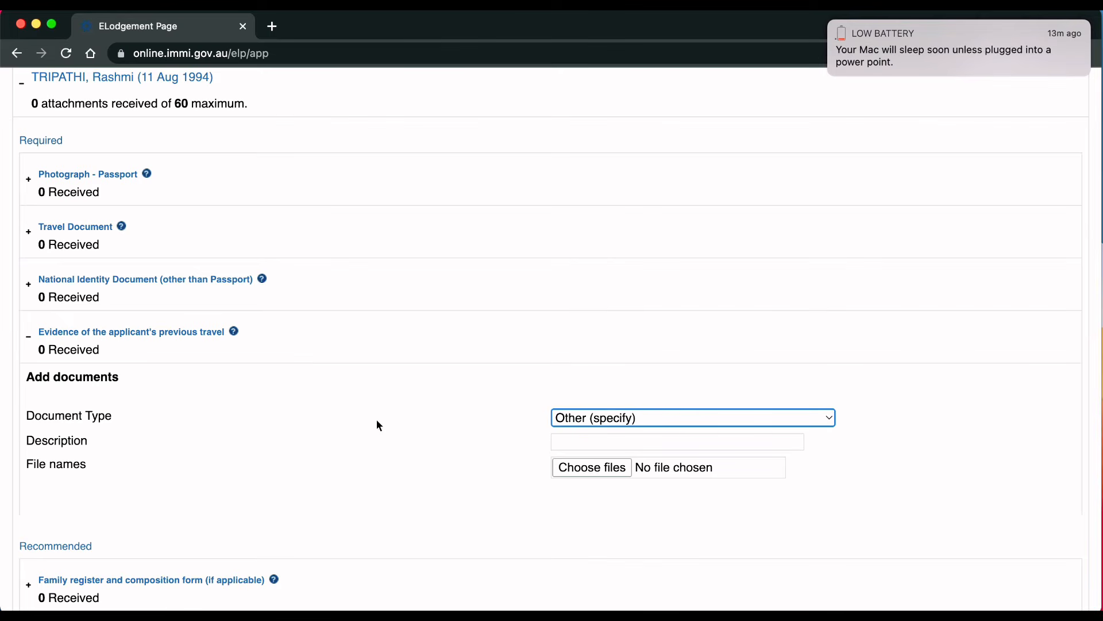
left_click(625, 419)
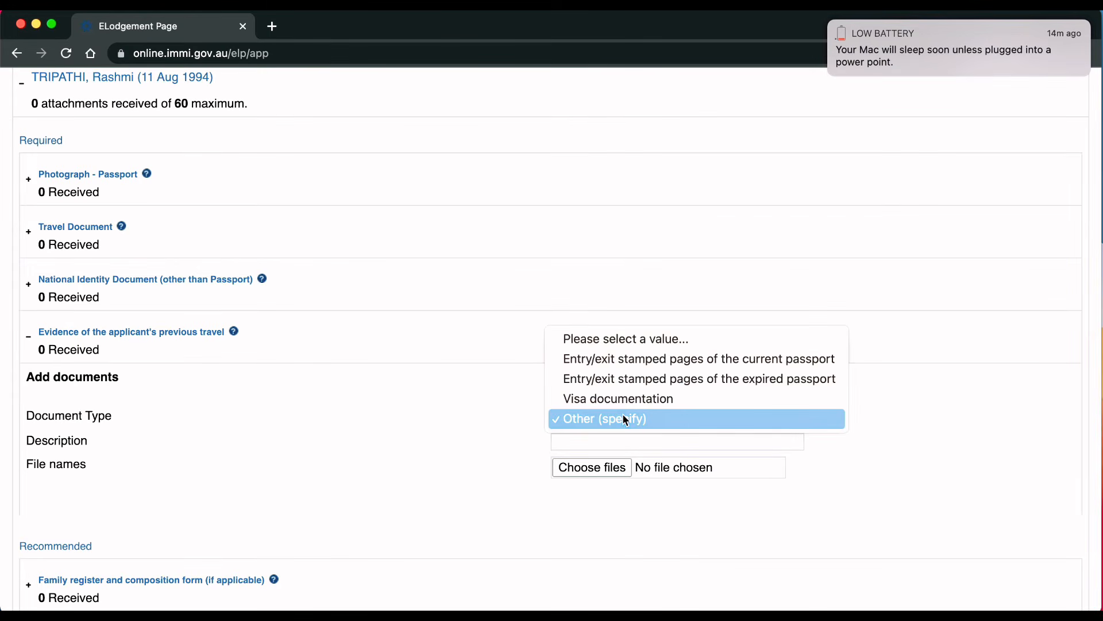
left_click(493, 406)
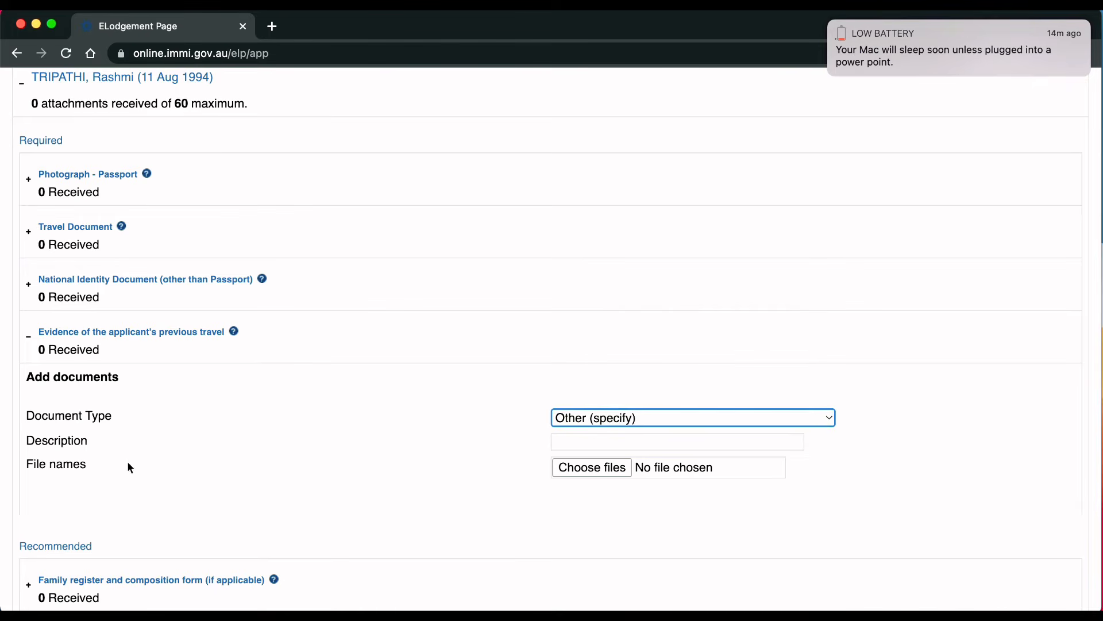
scroll(306, 453, "down", 5)
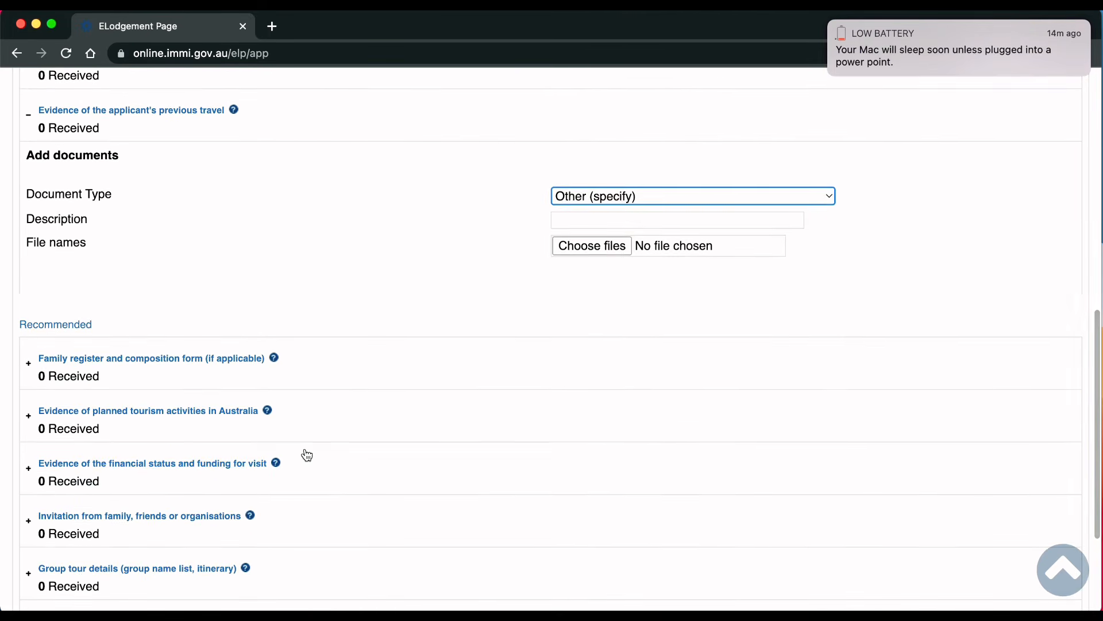
Step: Check the Family register document type options without selecting one
left_click(179, 327)
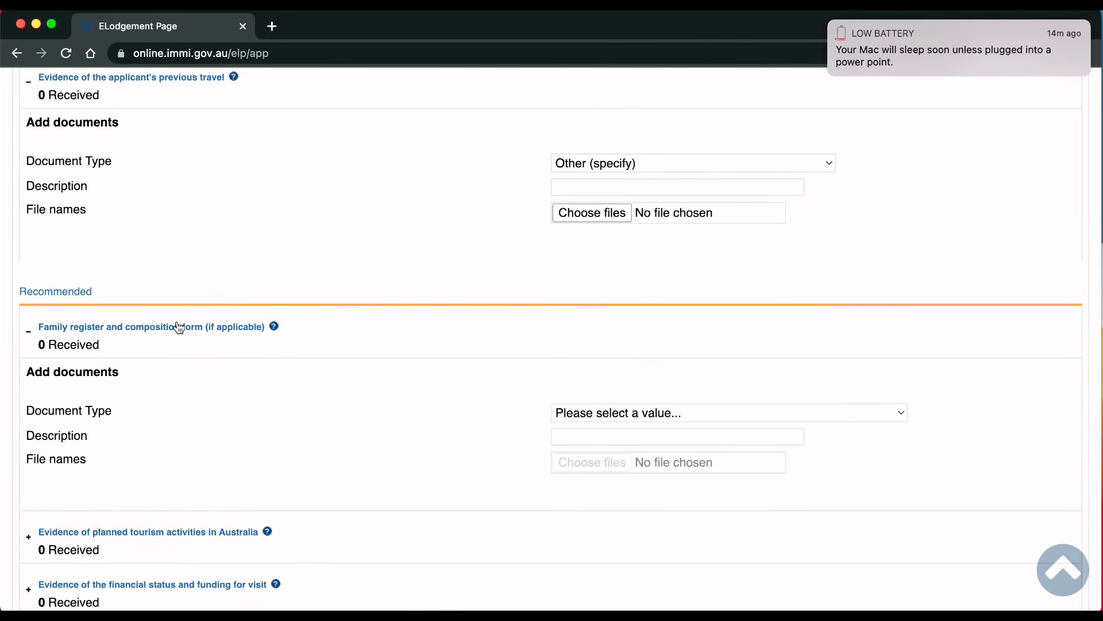
left_click(648, 412)
left_click(364, 352)
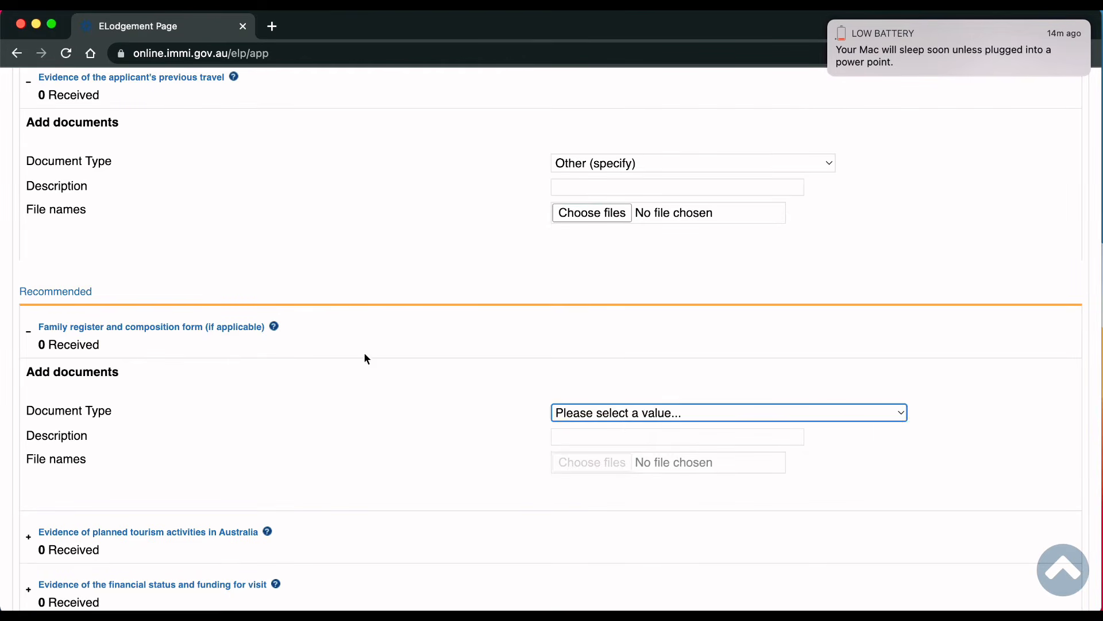
left_click(72, 330)
Step: Choose Planned Activities as the planned tourism activities evidence type
left_click(286, 403)
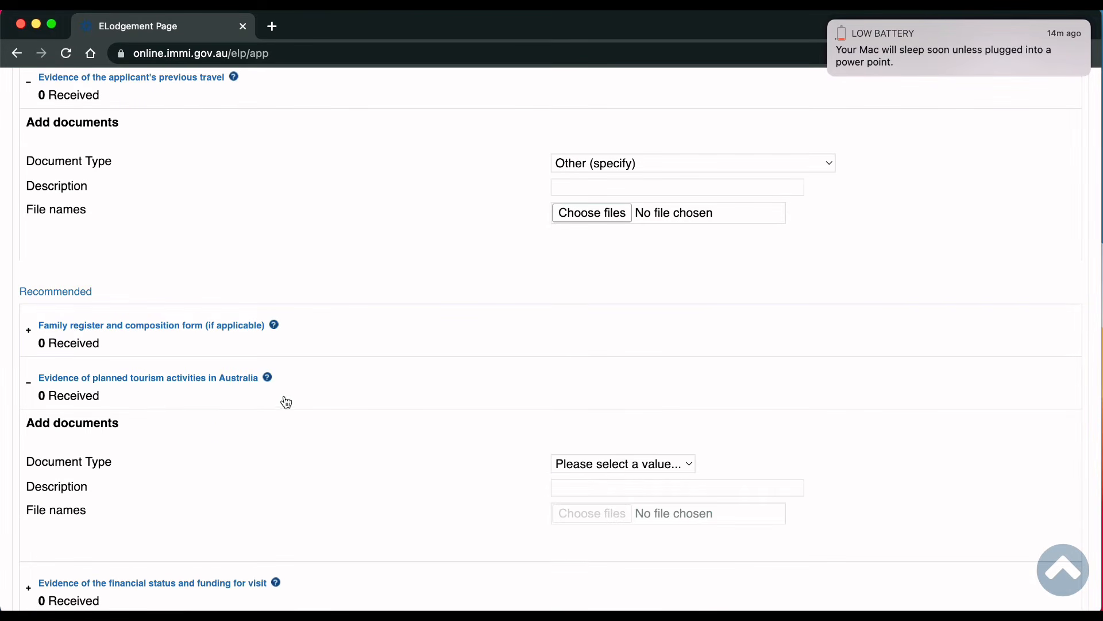
left_click(613, 463)
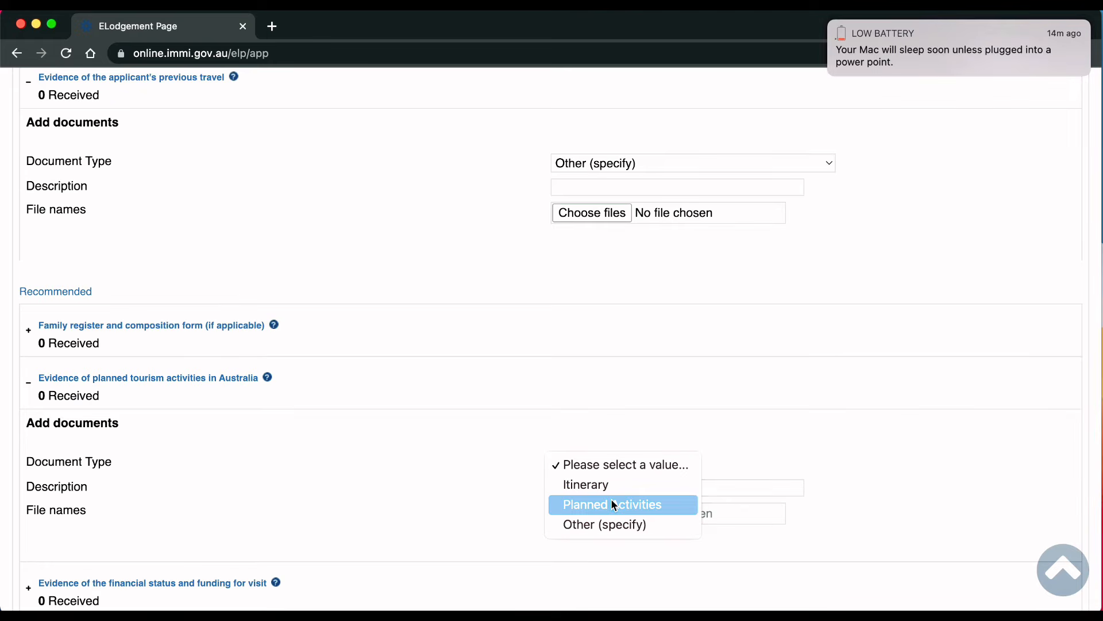
left_click(614, 504)
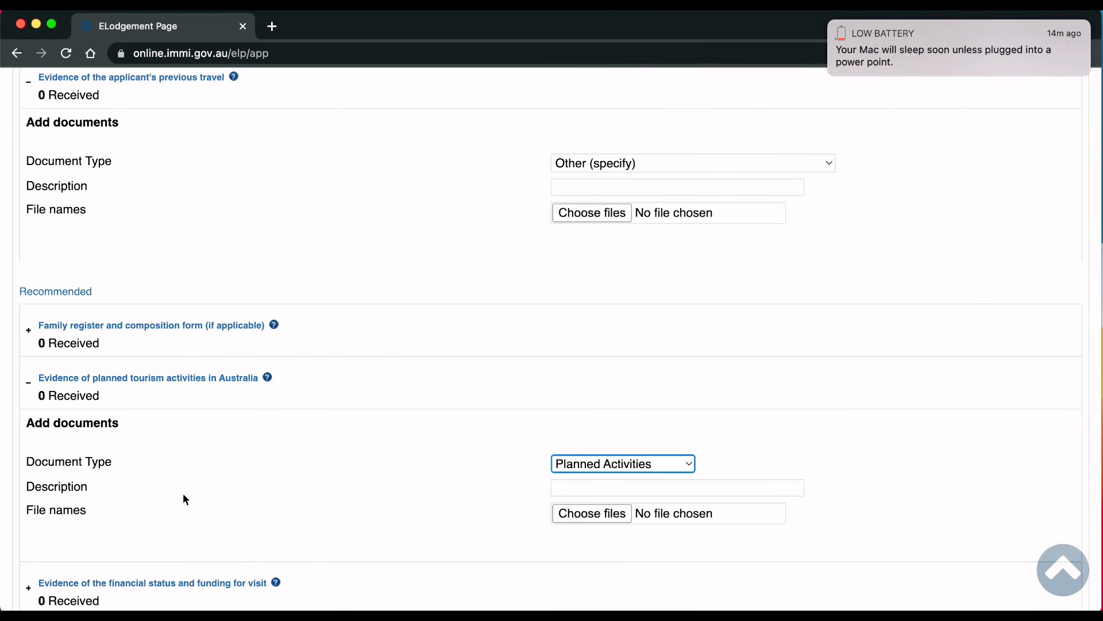
scroll(218, 488, "down", 1)
left_click(34, 345)
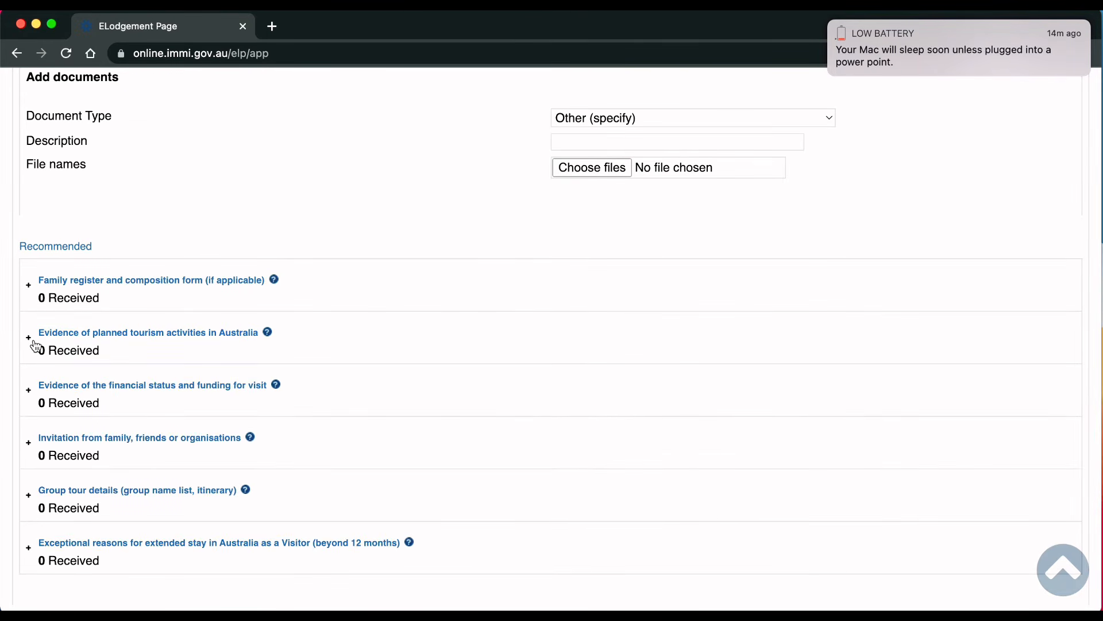
left_click(86, 397)
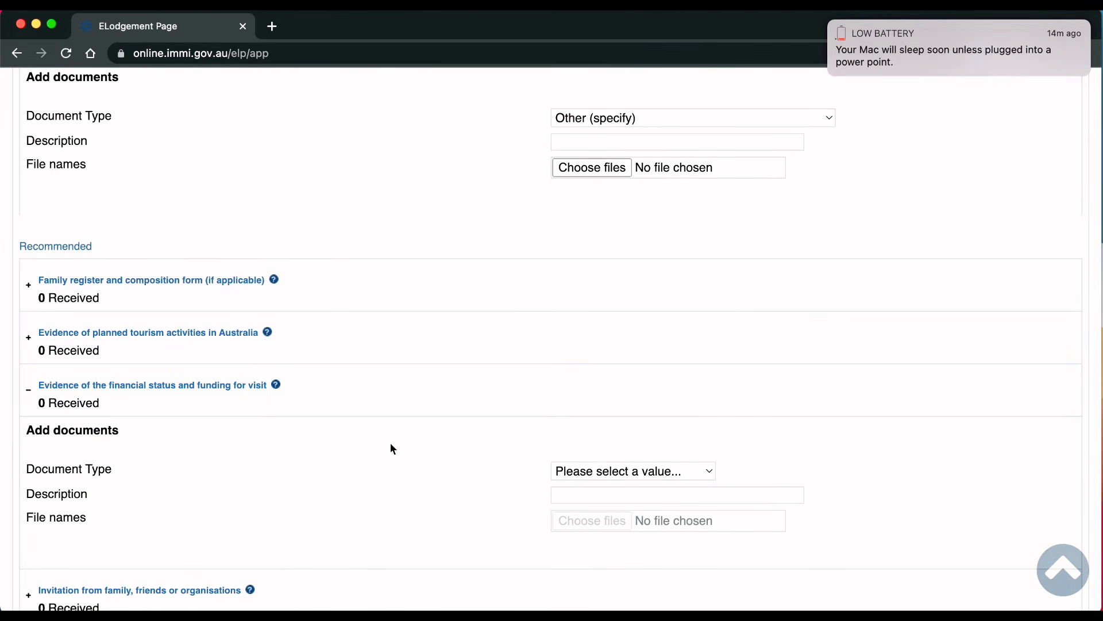
Step: Try Bank Statement - Personal, Payslip and Title Deed, settling on Tax Document for financial evidence
scroll(391, 445, "down", 3)
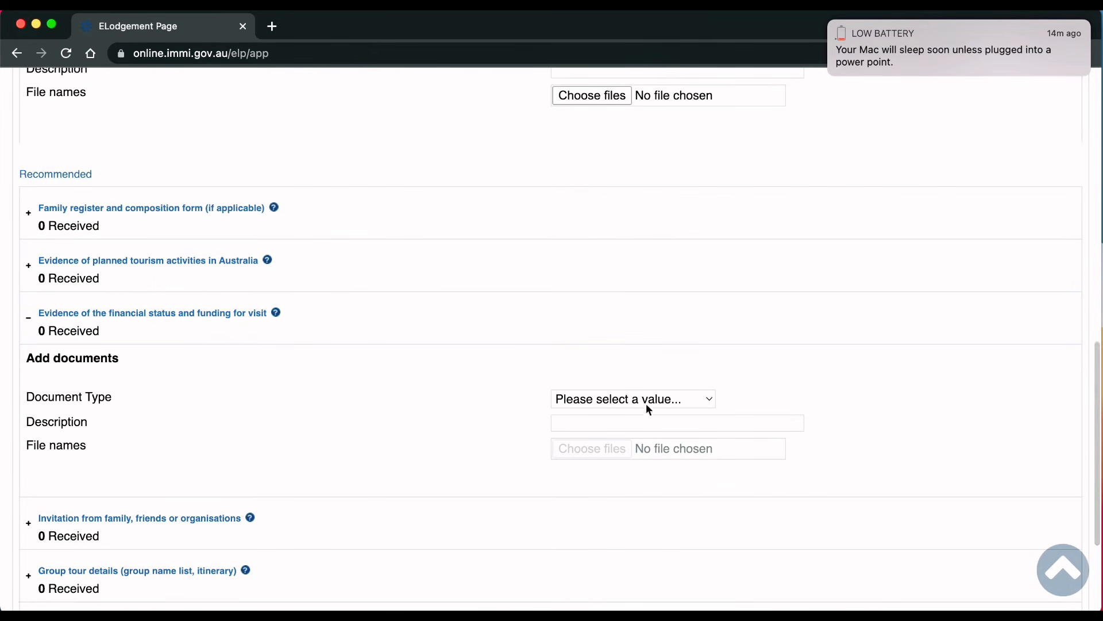
left_click(662, 400)
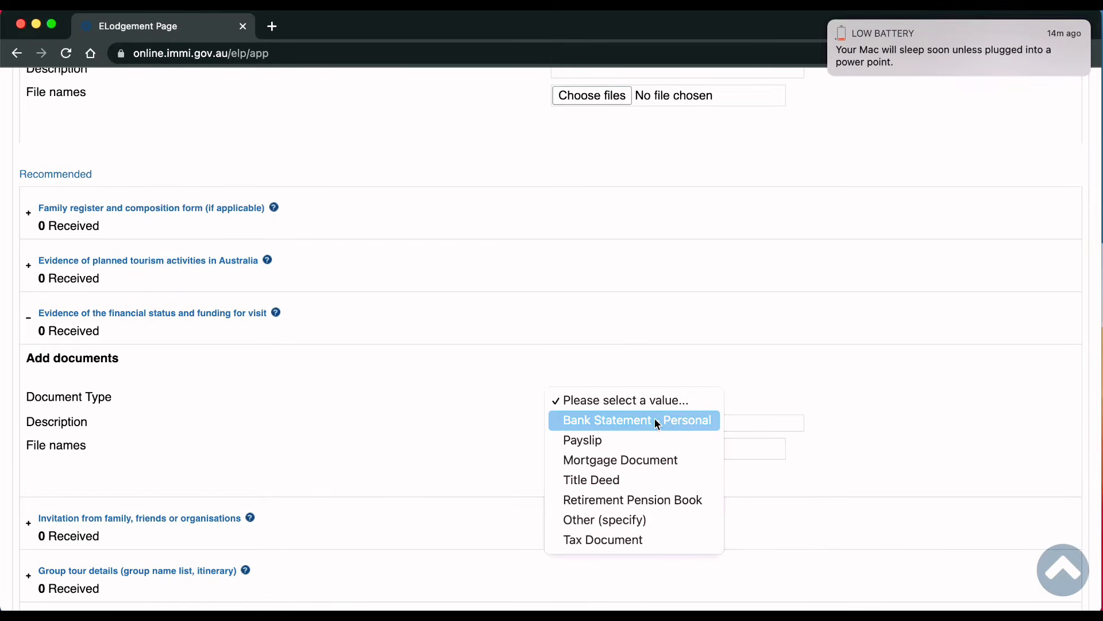
left_click(657, 423)
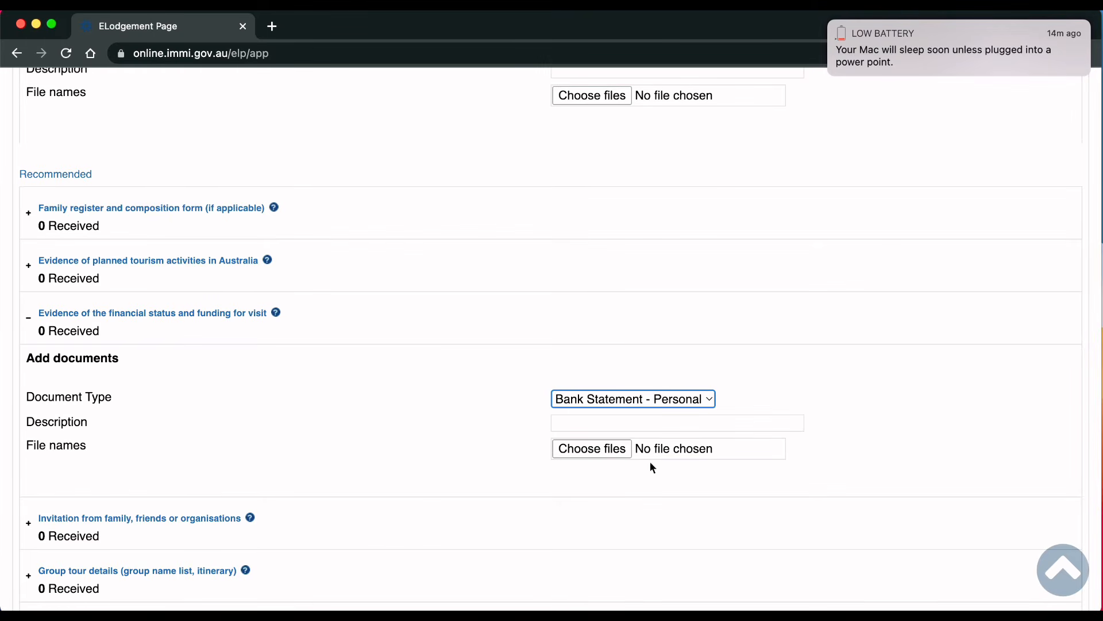
left_click(649, 402)
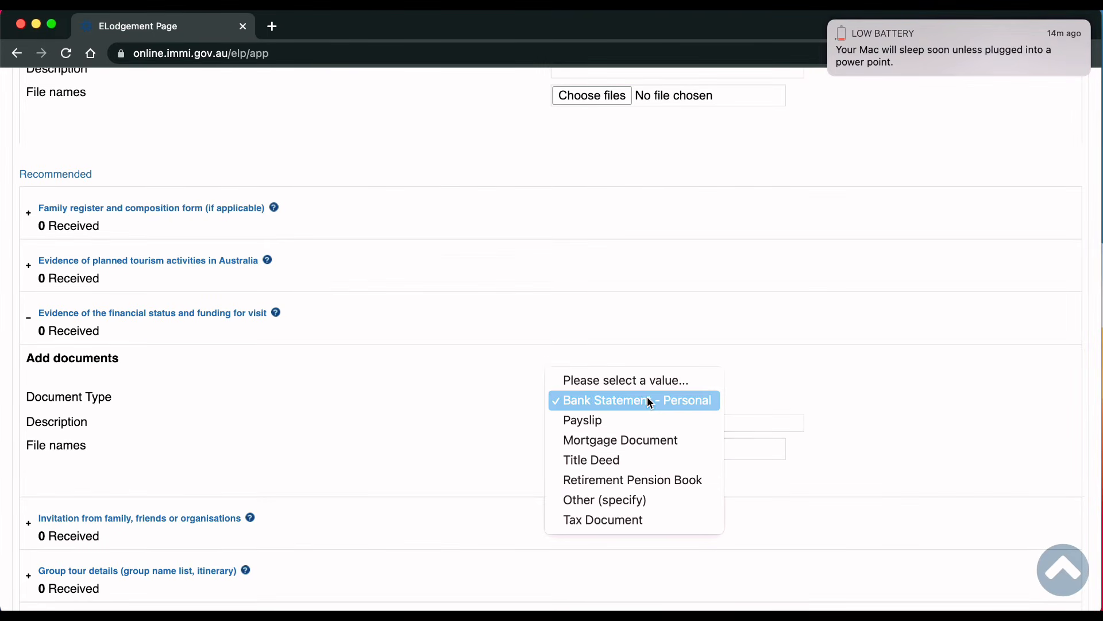
left_click(627, 428)
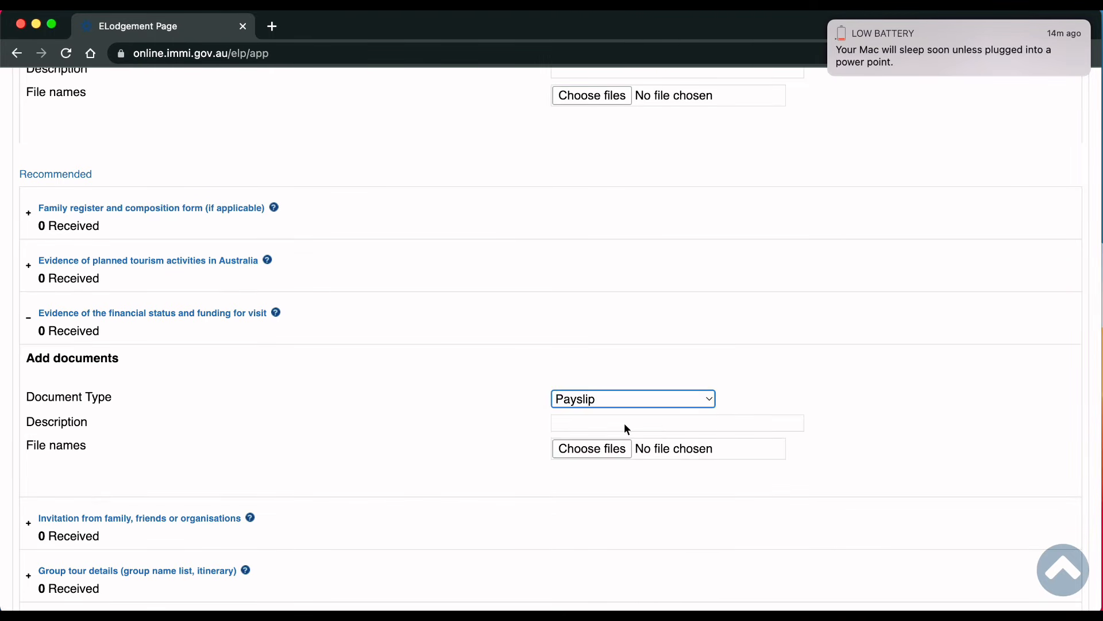
left_click(646, 402)
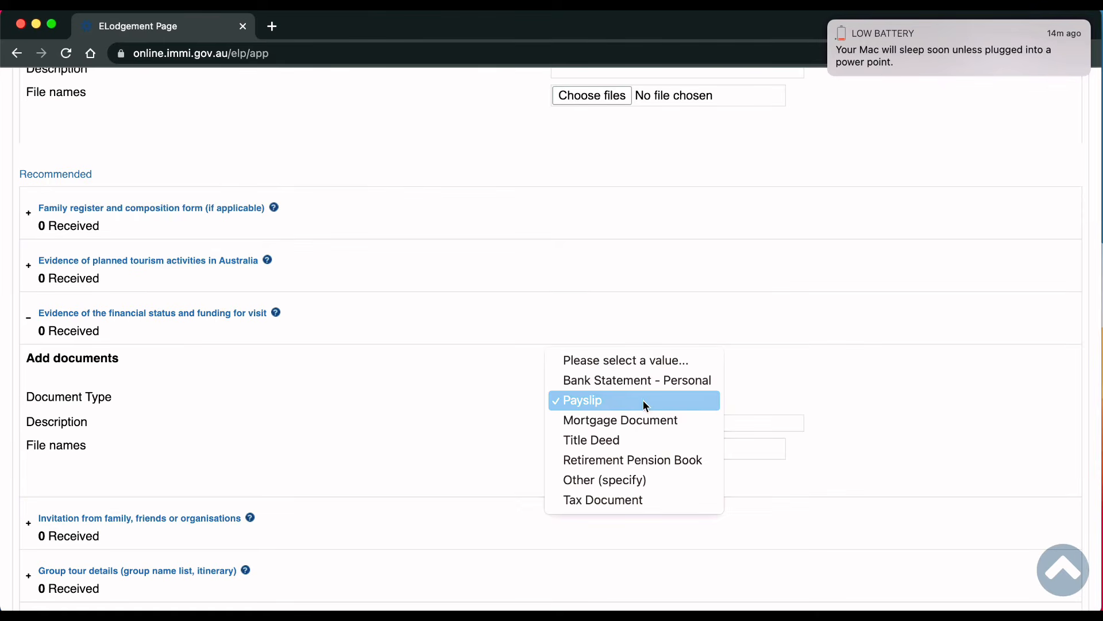
left_click(636, 440)
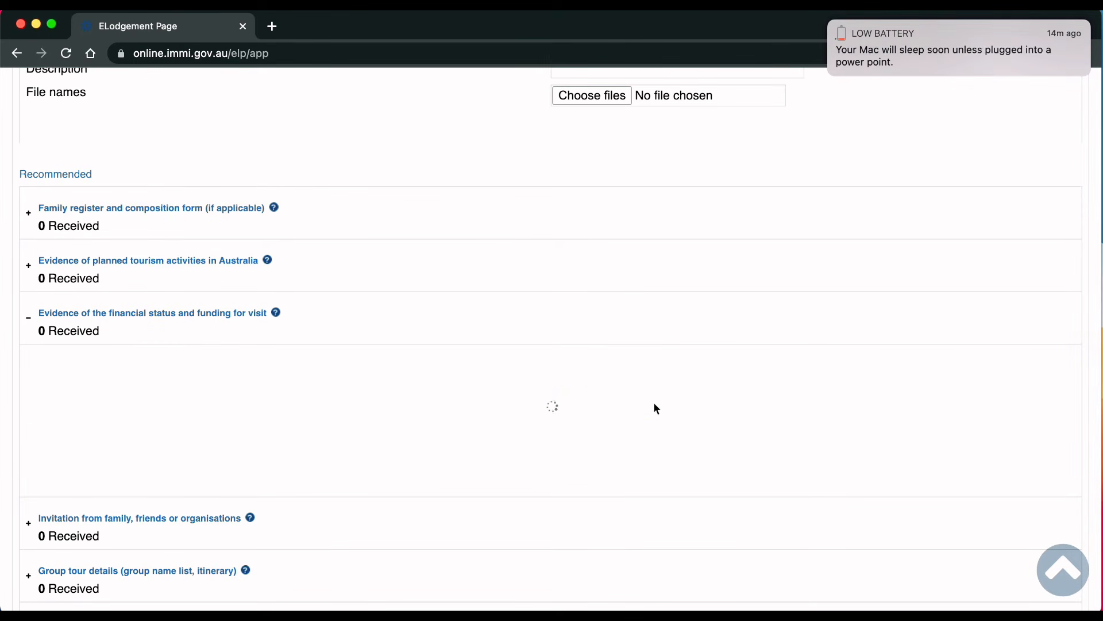
left_click(655, 404)
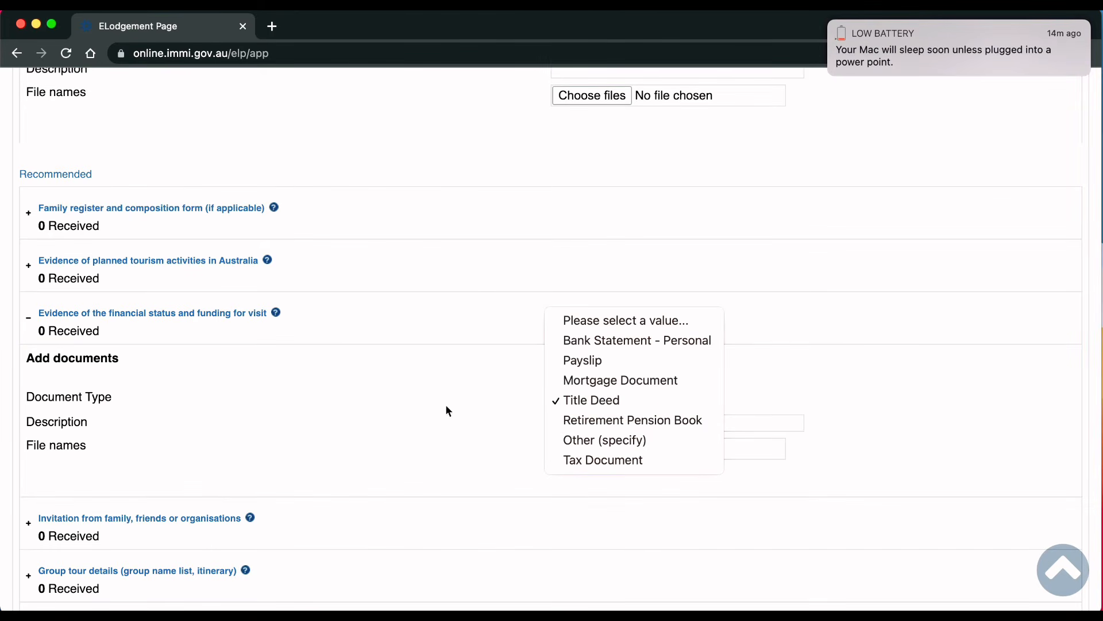
left_click(598, 468)
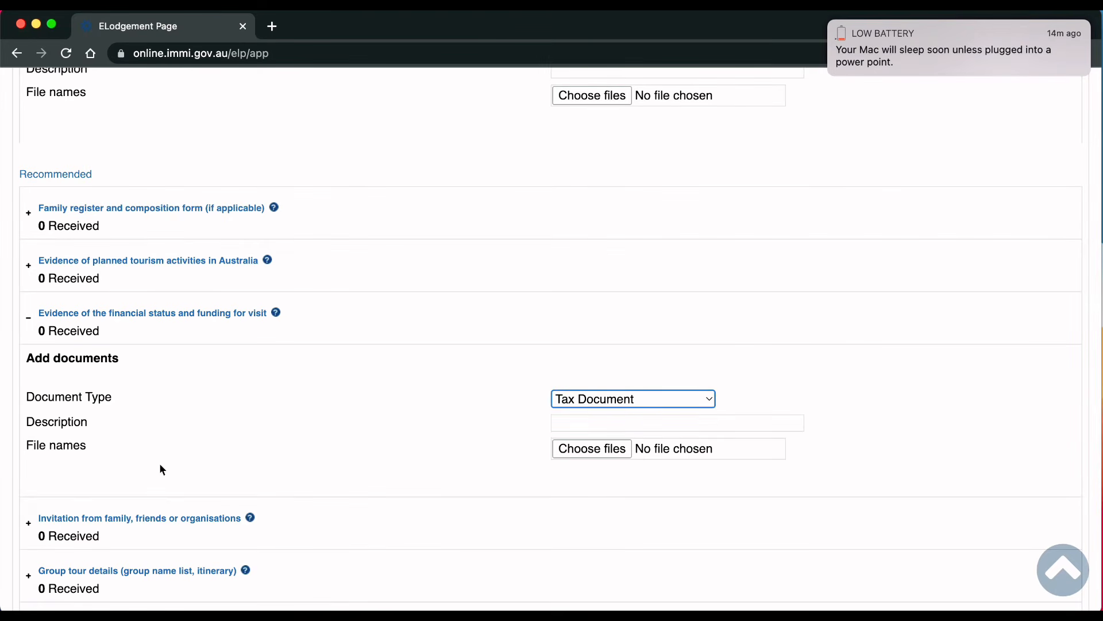
scroll(161, 466, "down", 3)
left_click(32, 230)
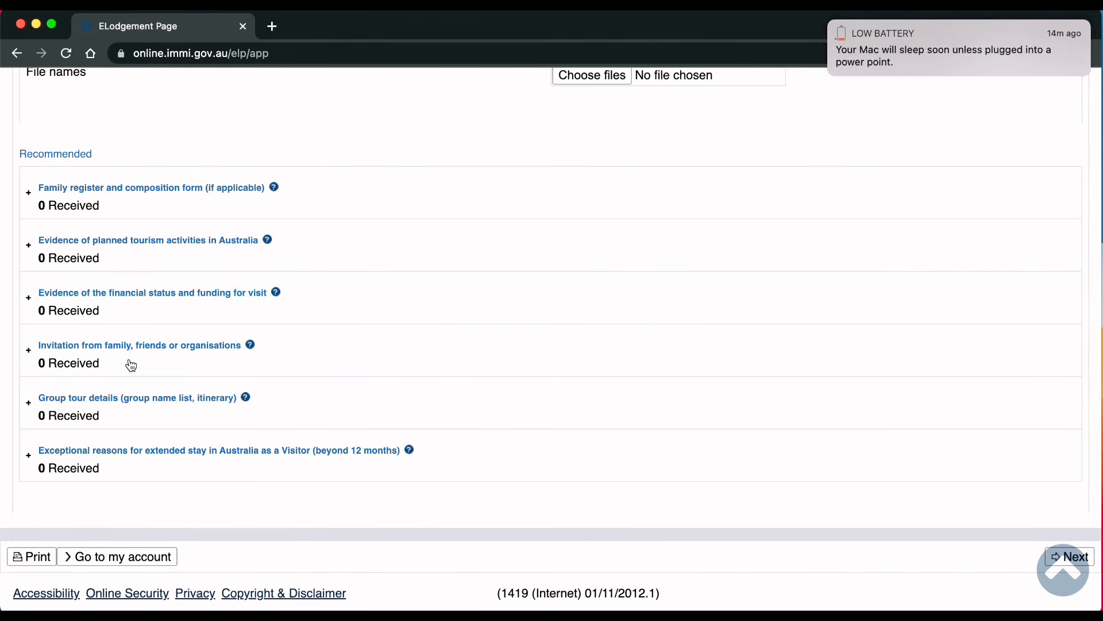
Step: Choose Letter/Statement - Sponsor (Relative) as the invitation evidence document type
left_click(218, 357)
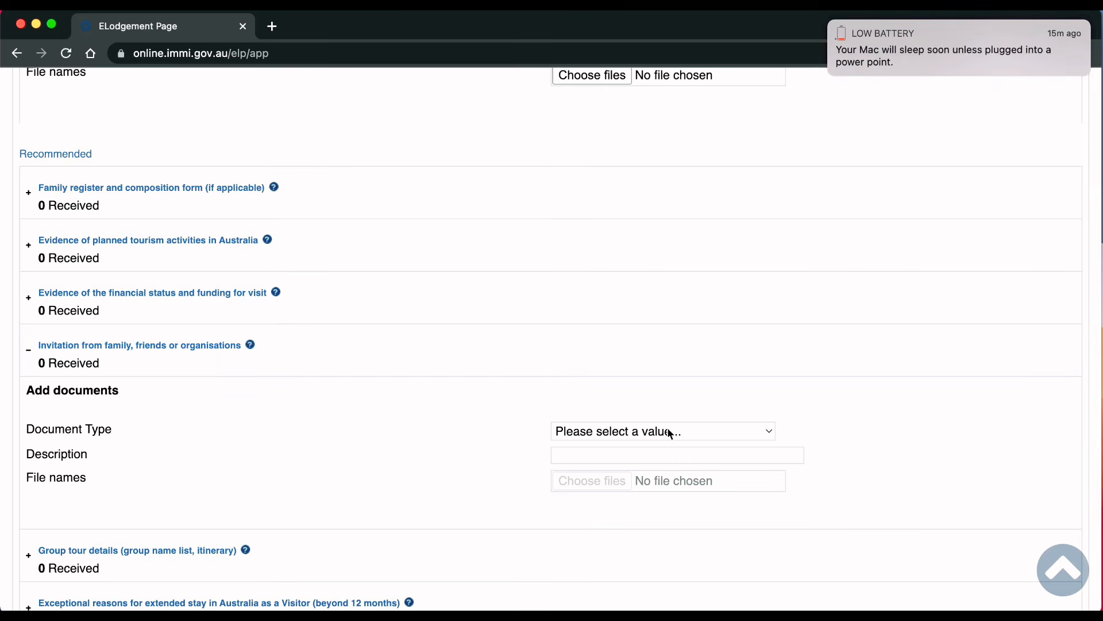
left_click(679, 435)
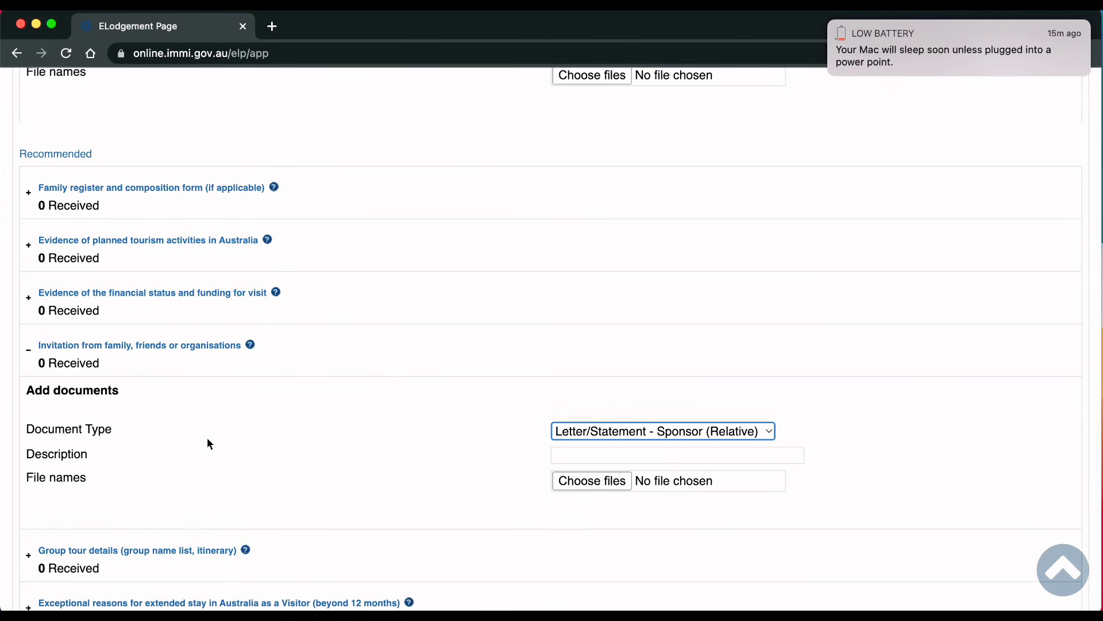
left_click(29, 350)
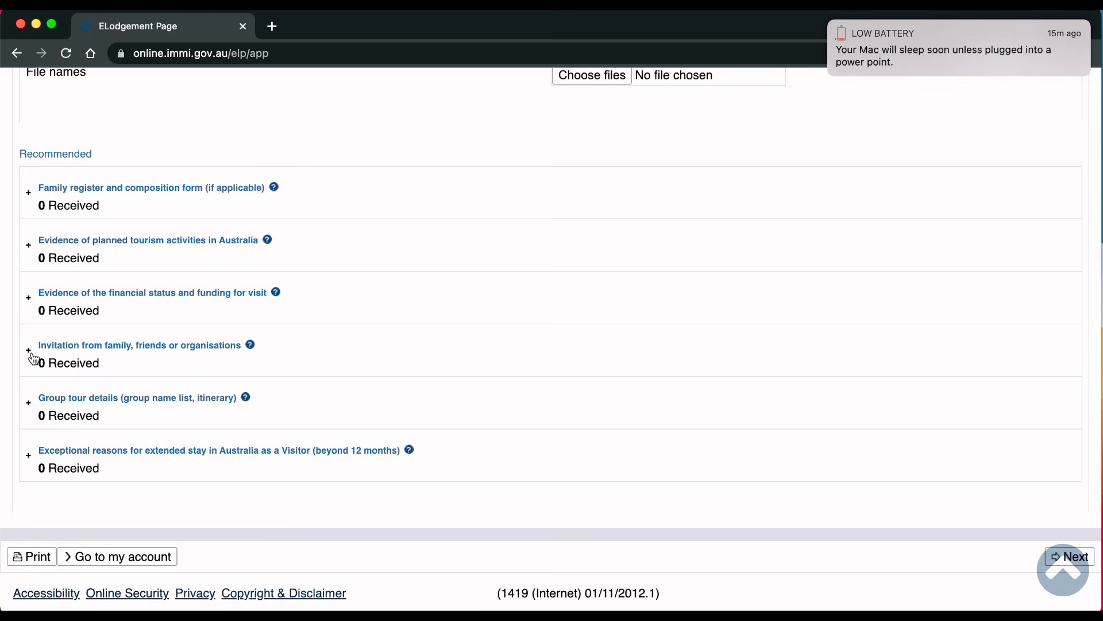
Step: Review the Group tour details document type options without choosing one
left_click(32, 403)
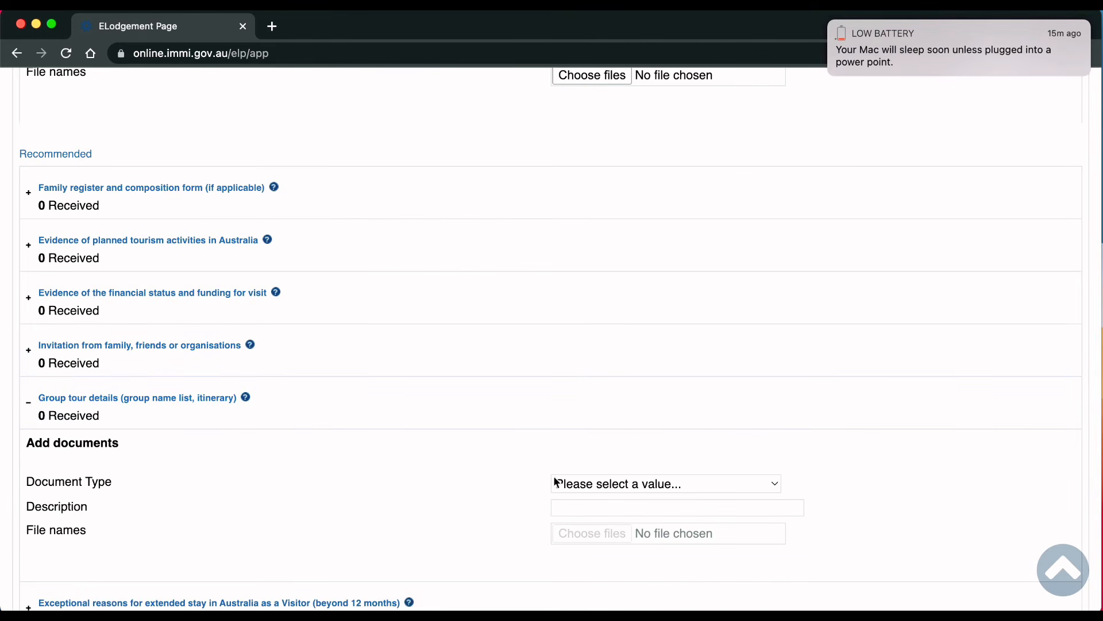
left_click(581, 488)
left_click(491, 475)
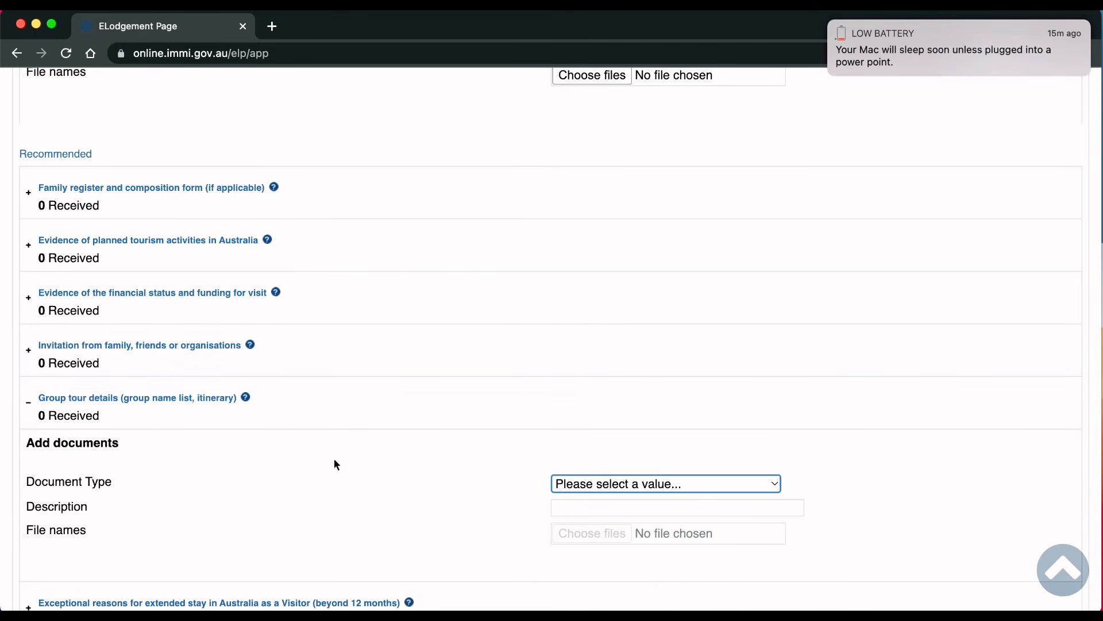
left_click(30, 397)
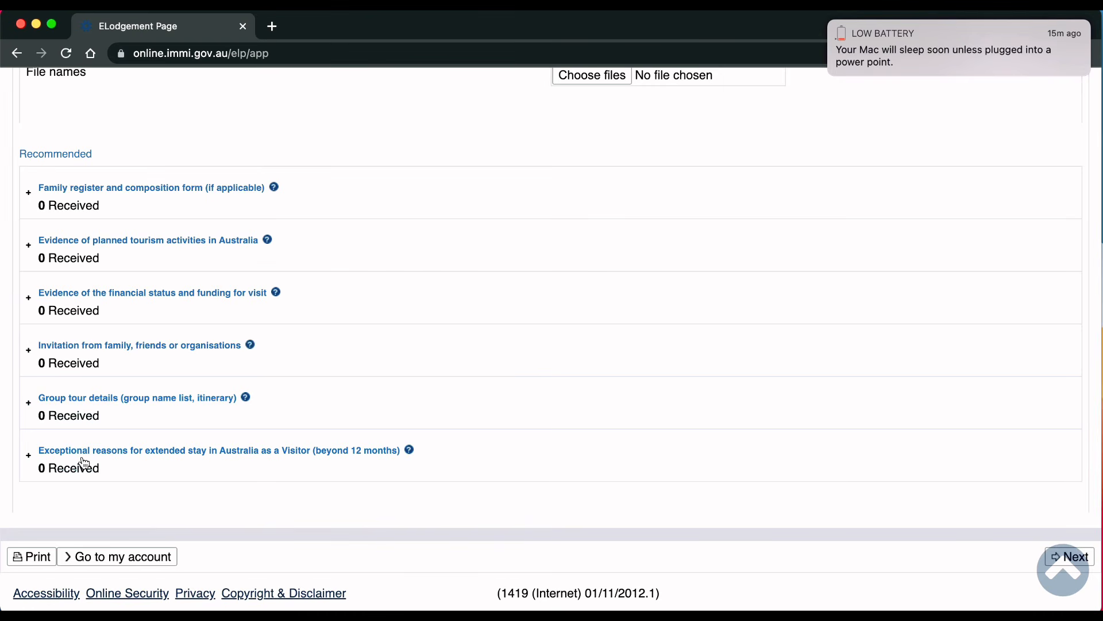
Step: Review the Exceptional reasons for extended stay document type options without choosing one
left_click(82, 463)
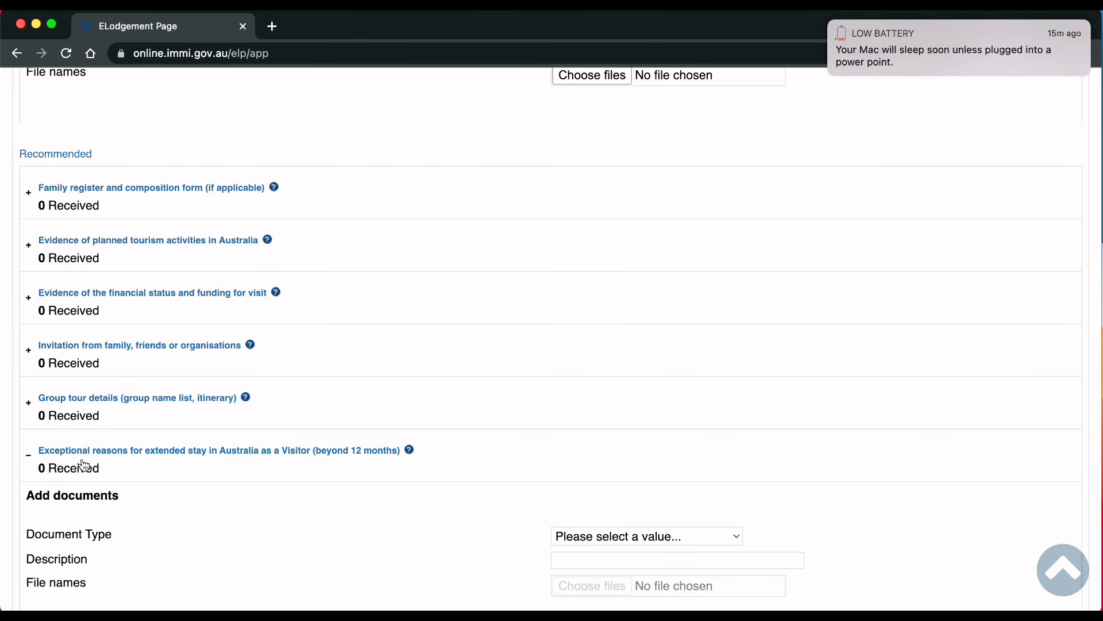
scroll(231, 522, "down", 2)
scroll(231, 521, "down", 1)
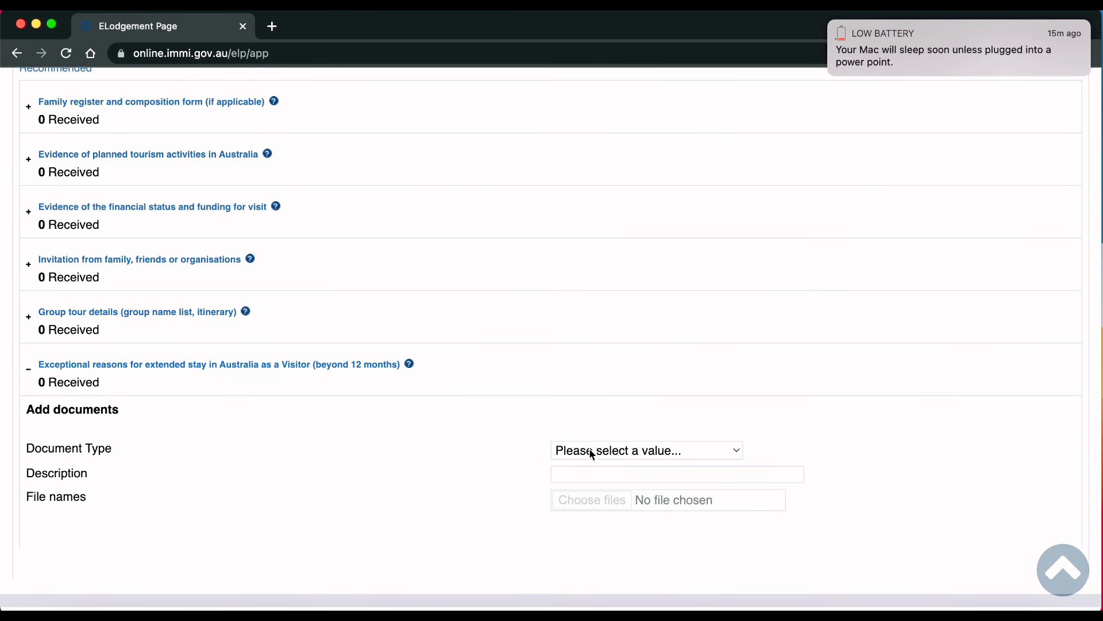
left_click(609, 451)
left_click(466, 445)
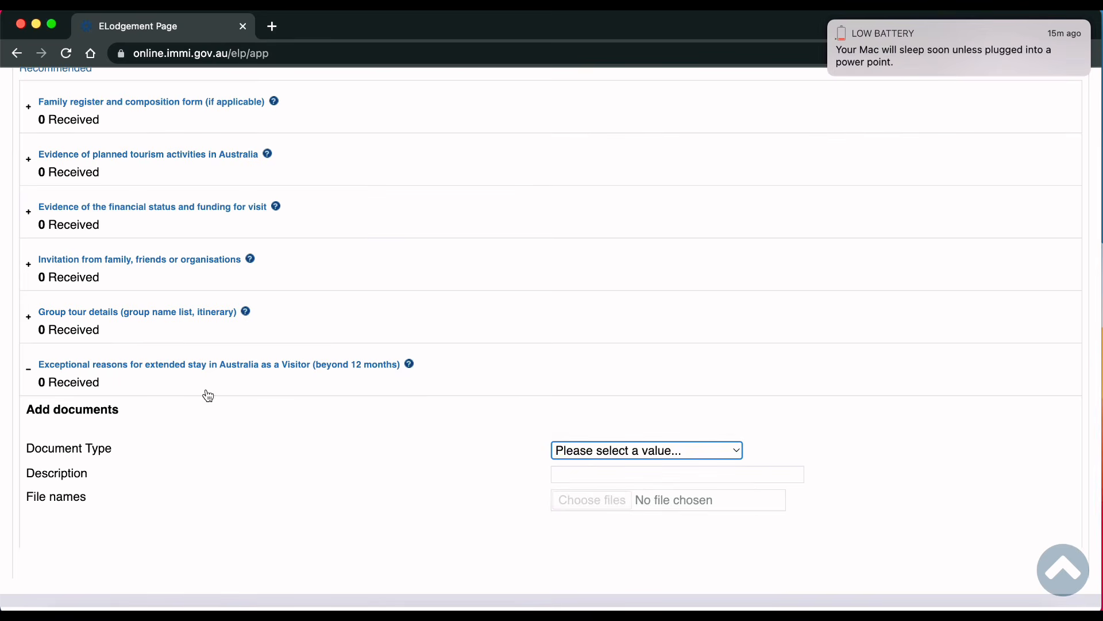
left_click(110, 379)
scroll(722, 357, "up", 2)
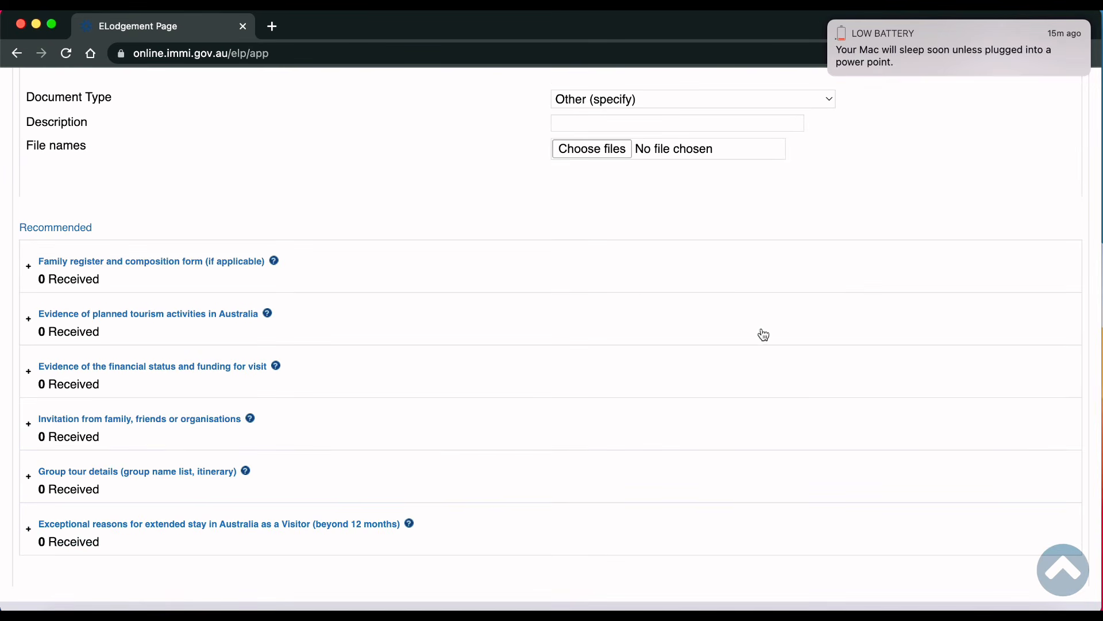
scroll(802, 570, "down", 2)
left_click(1041, 556)
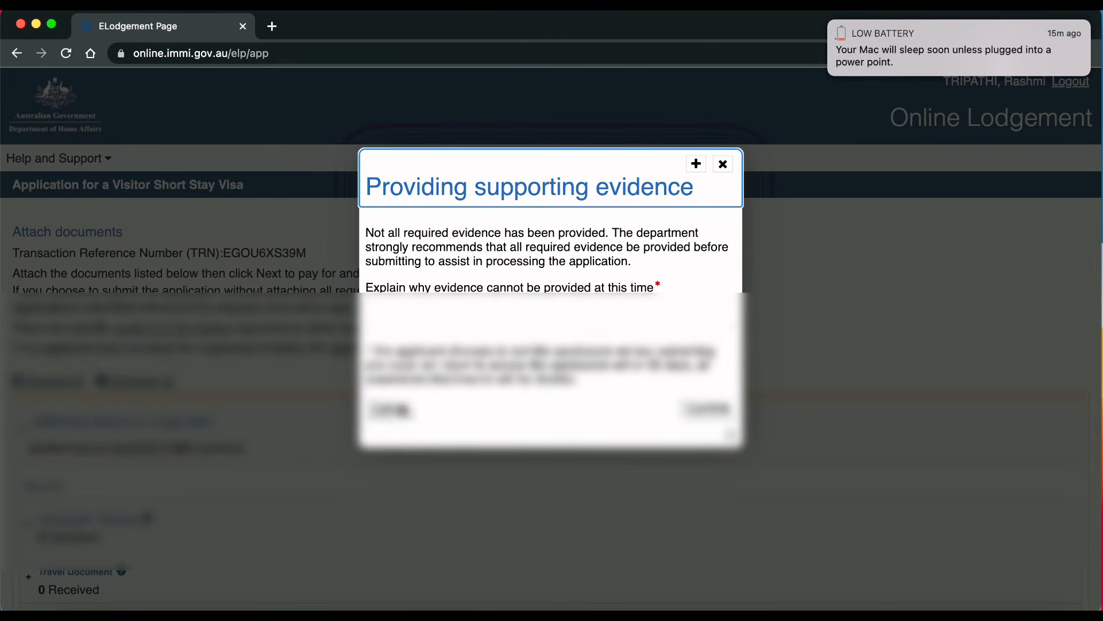
left_click(391, 410)
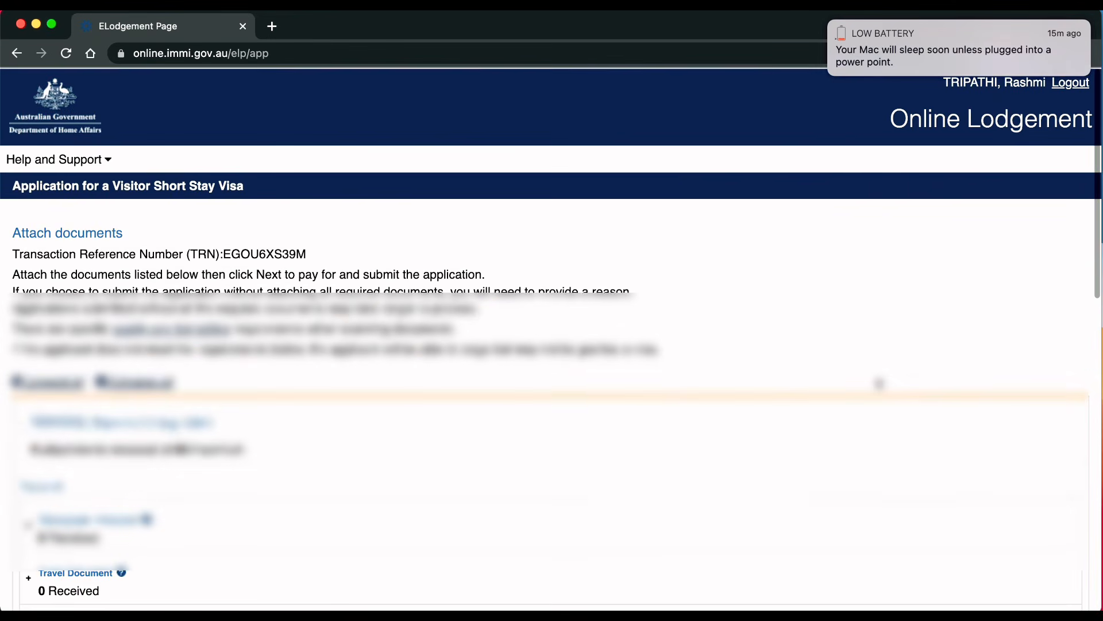
scroll(551, 344, "down", 10)
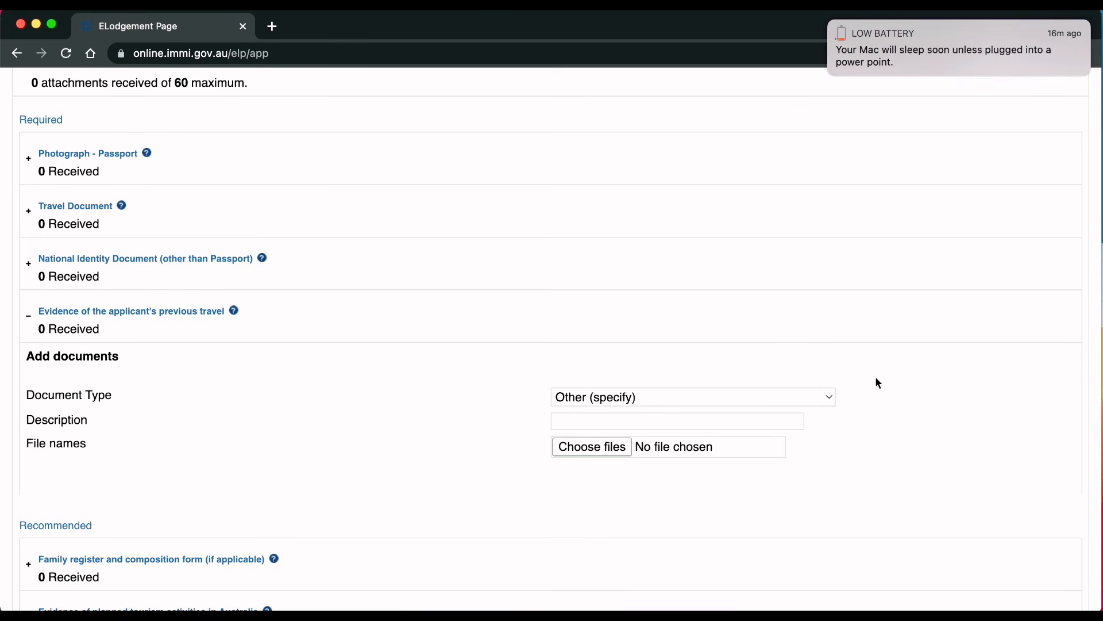
key("super+shift+5")
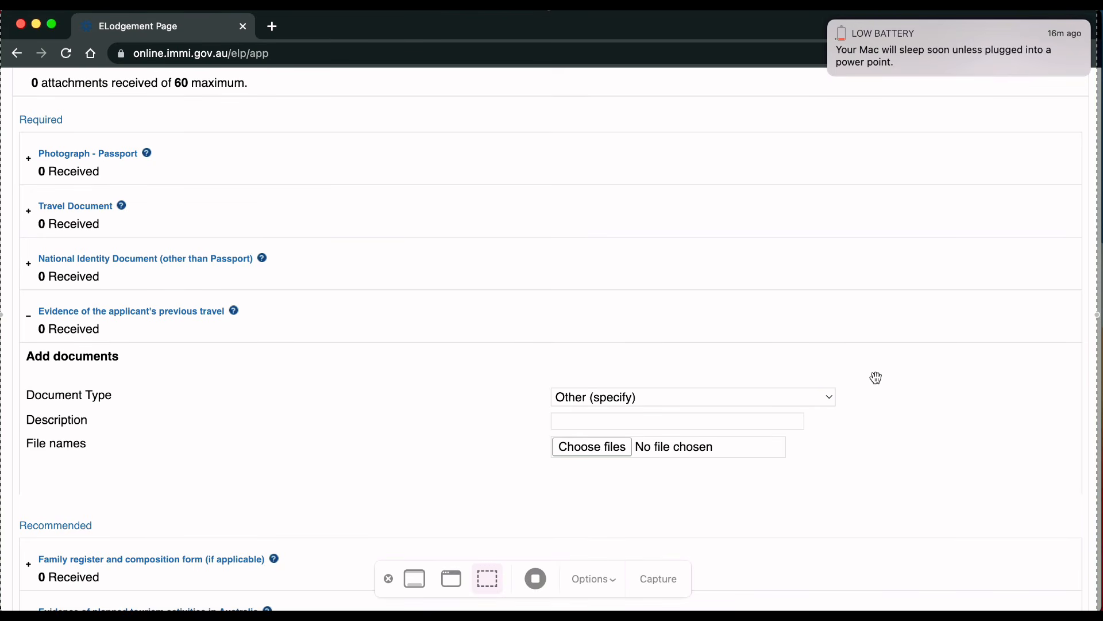